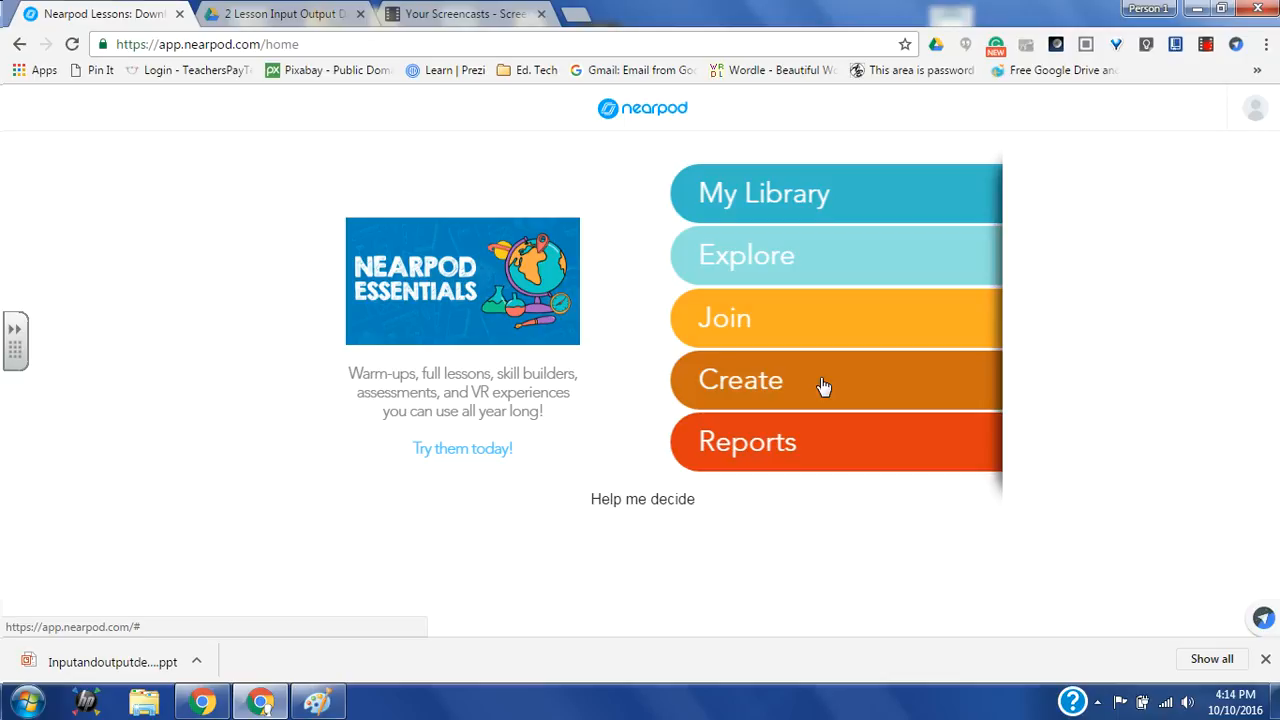
# Step: Create a new lesson and title it "Input and Output Devices"
pyautogui.click(686, 363)
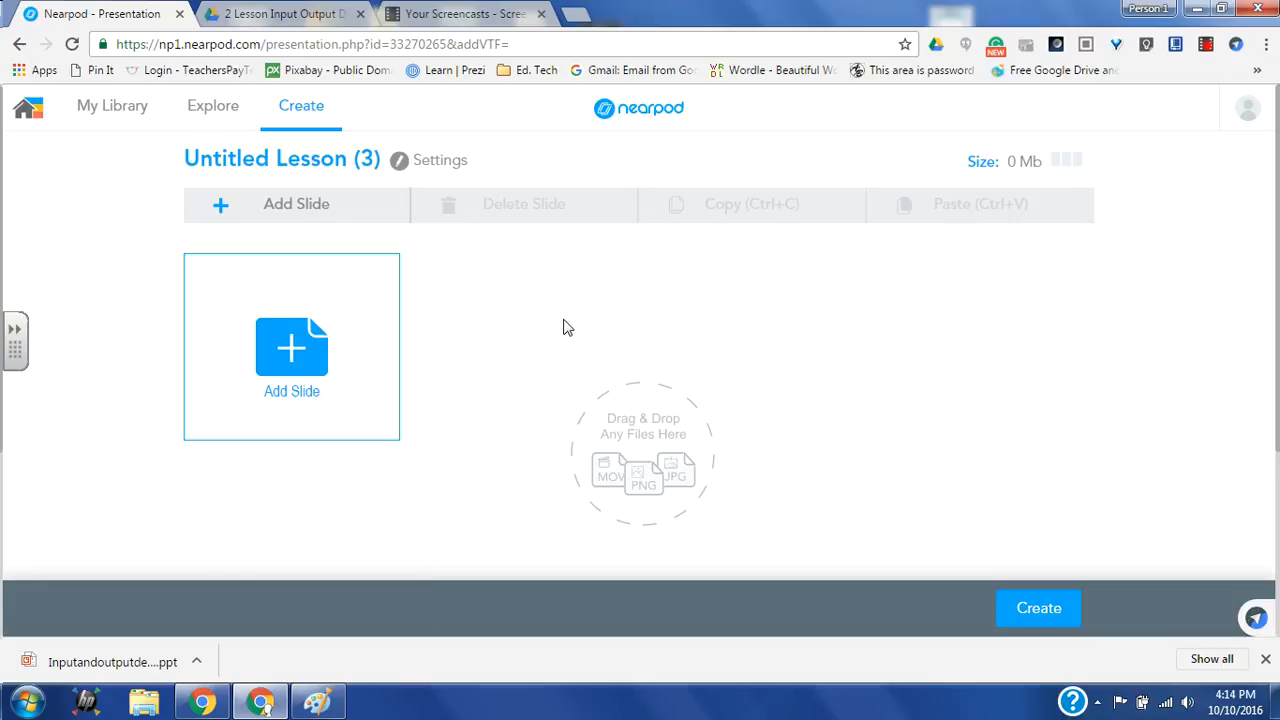
pyautogui.click(305, 160)
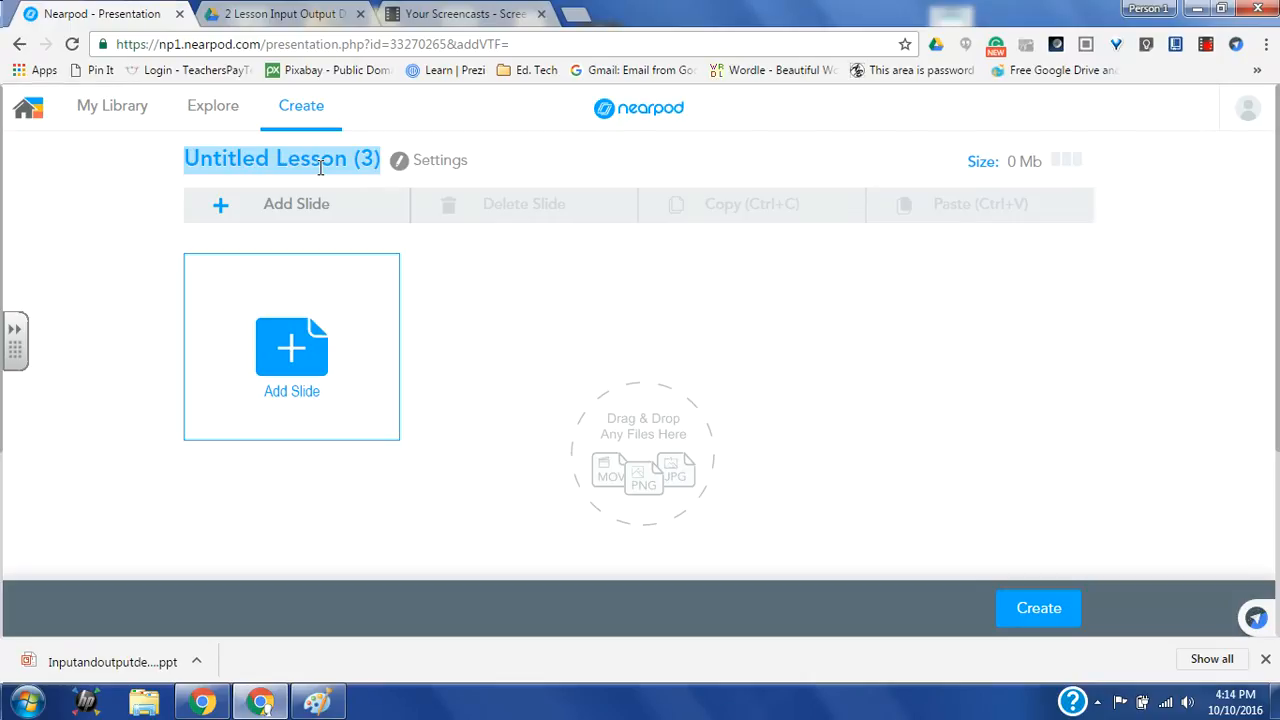
pyautogui.click(321, 168)
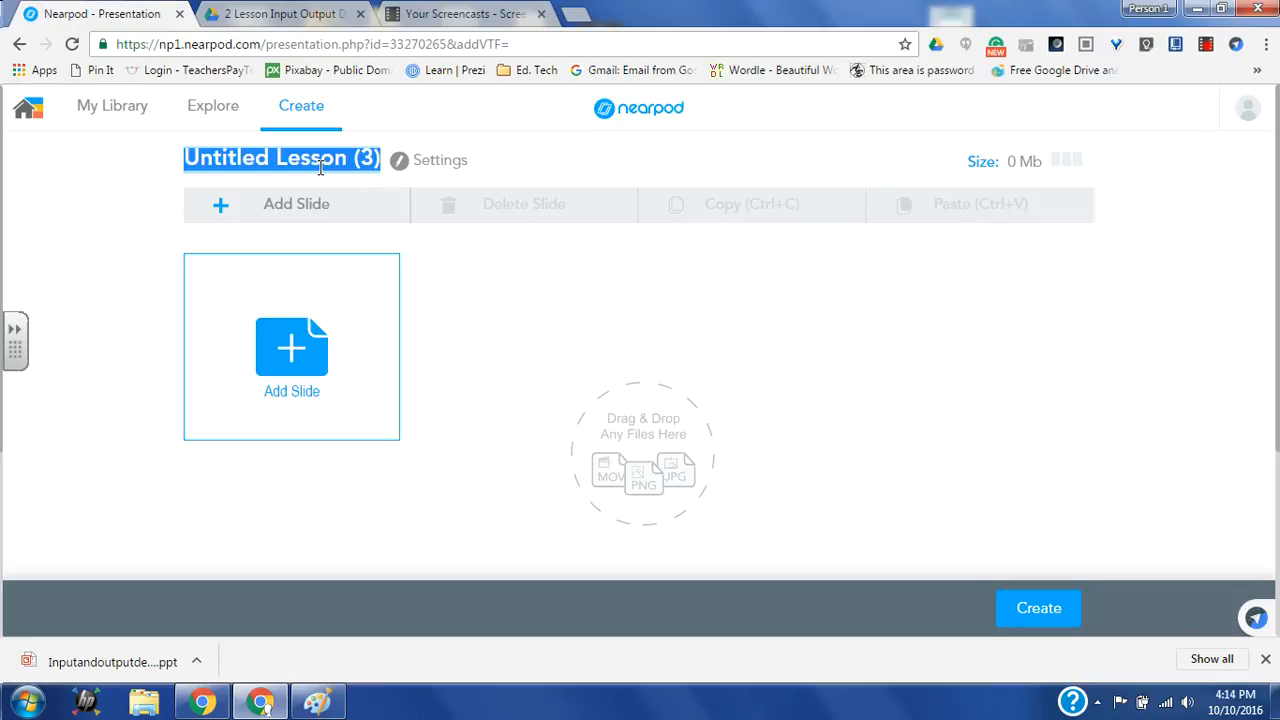
pyautogui.write('In')
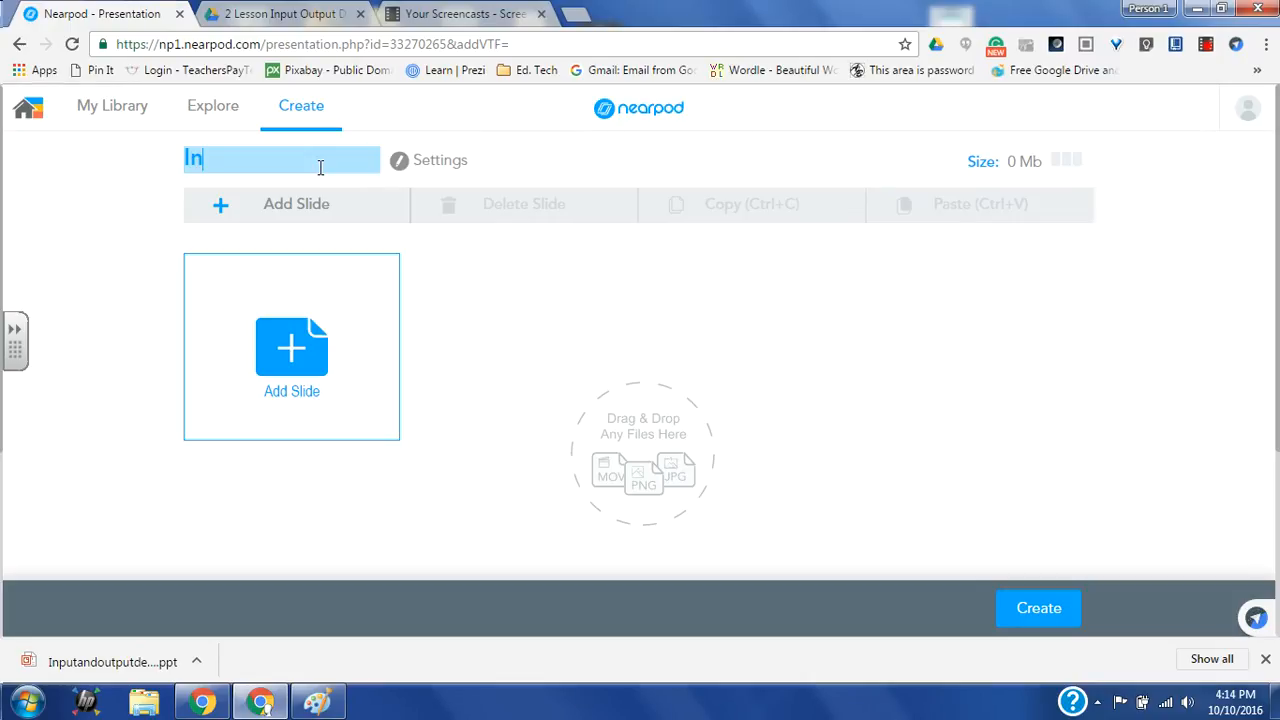
pyautogui.write('put and Out')
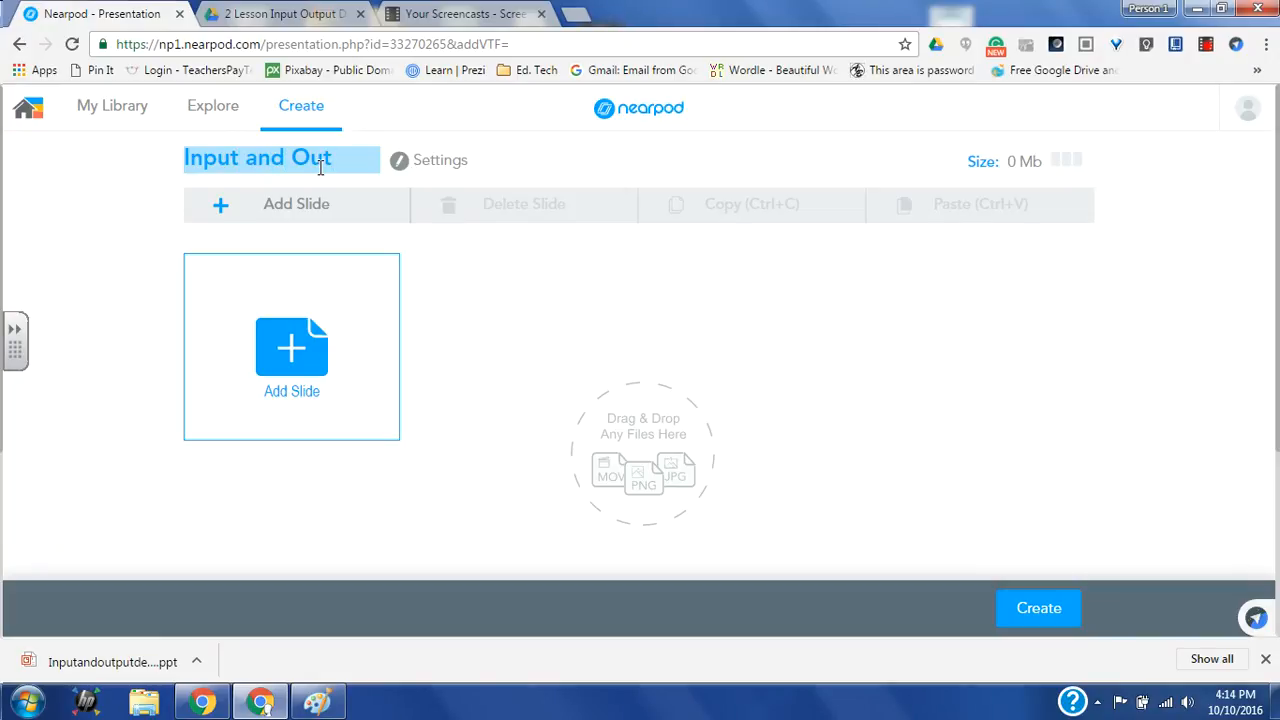
pyautogui.write('put Devices')
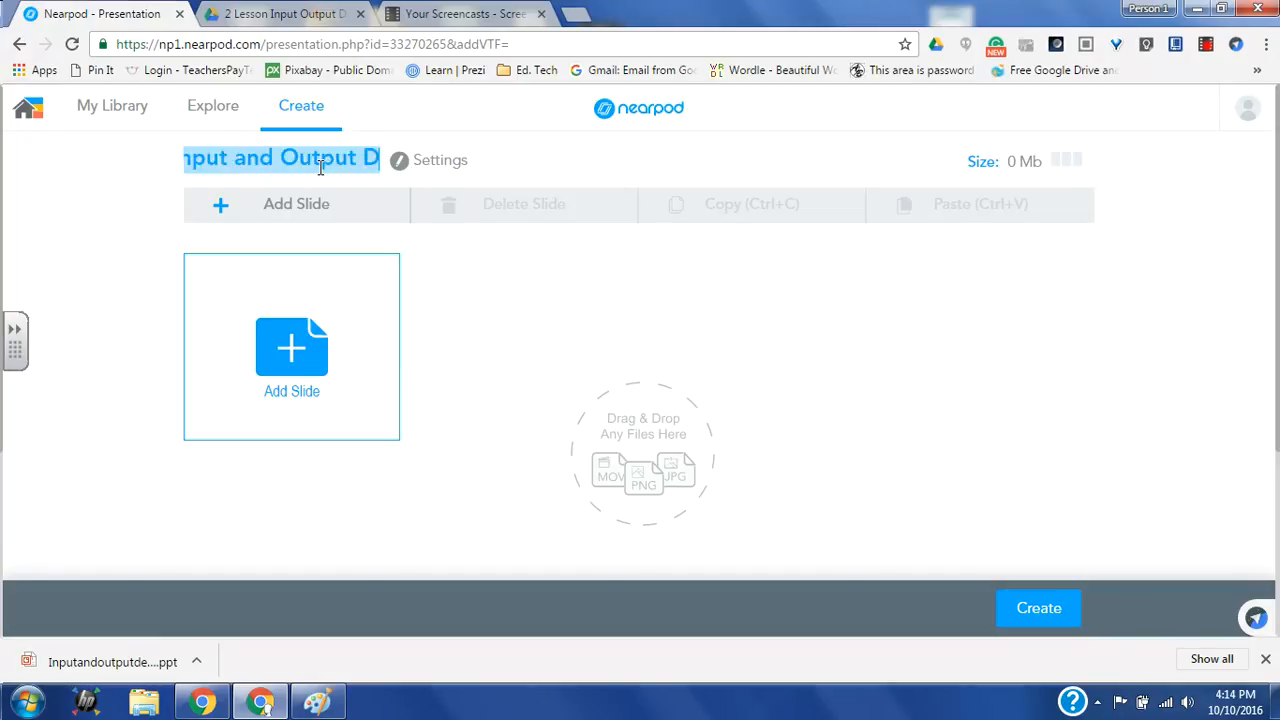
# Step: In the lesson settings, set the grade to 2nd and the subject to Other
pyautogui.click(429, 168)
pyautogui.click(503, 168)
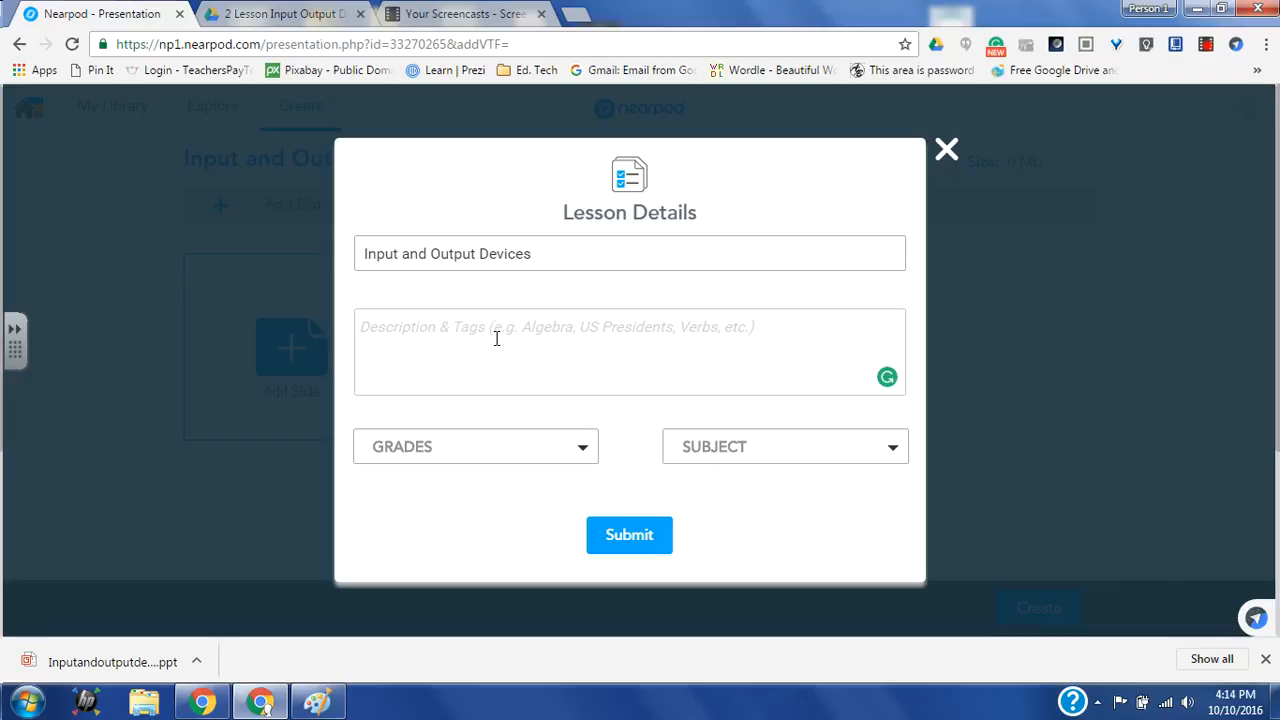
pyautogui.click(551, 453)
pyautogui.click(386, 260)
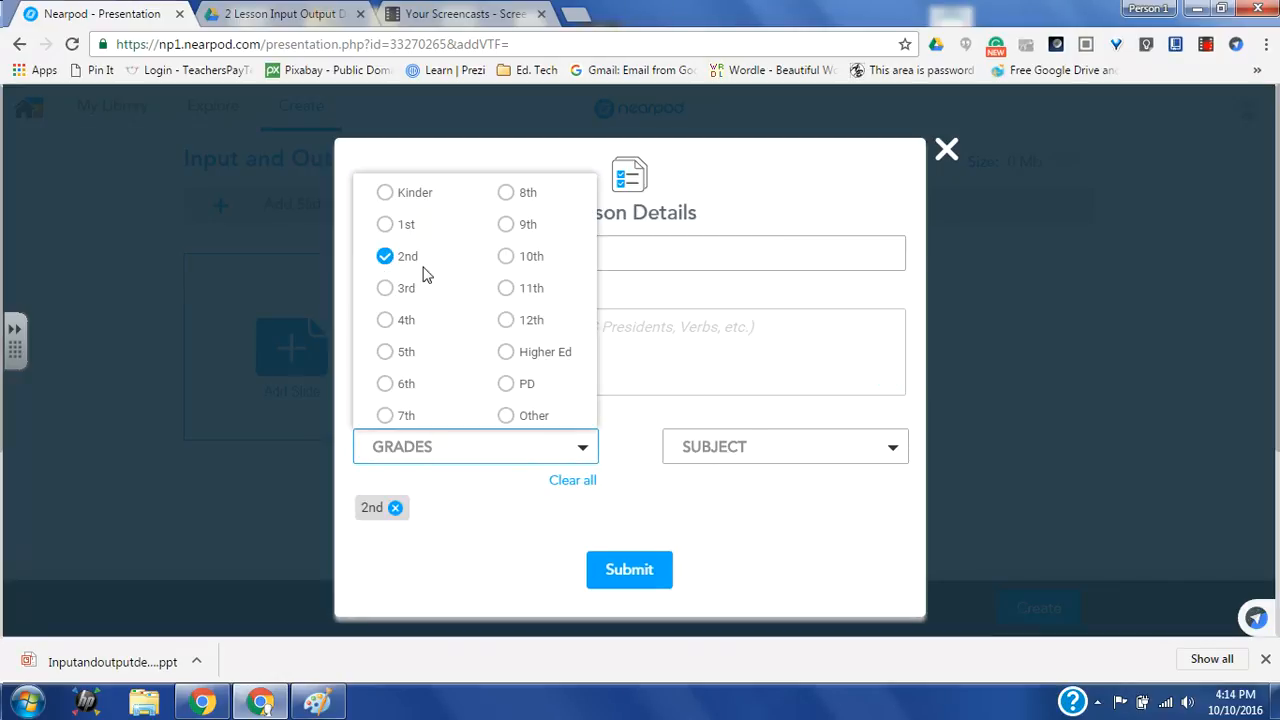
pyautogui.click(757, 451)
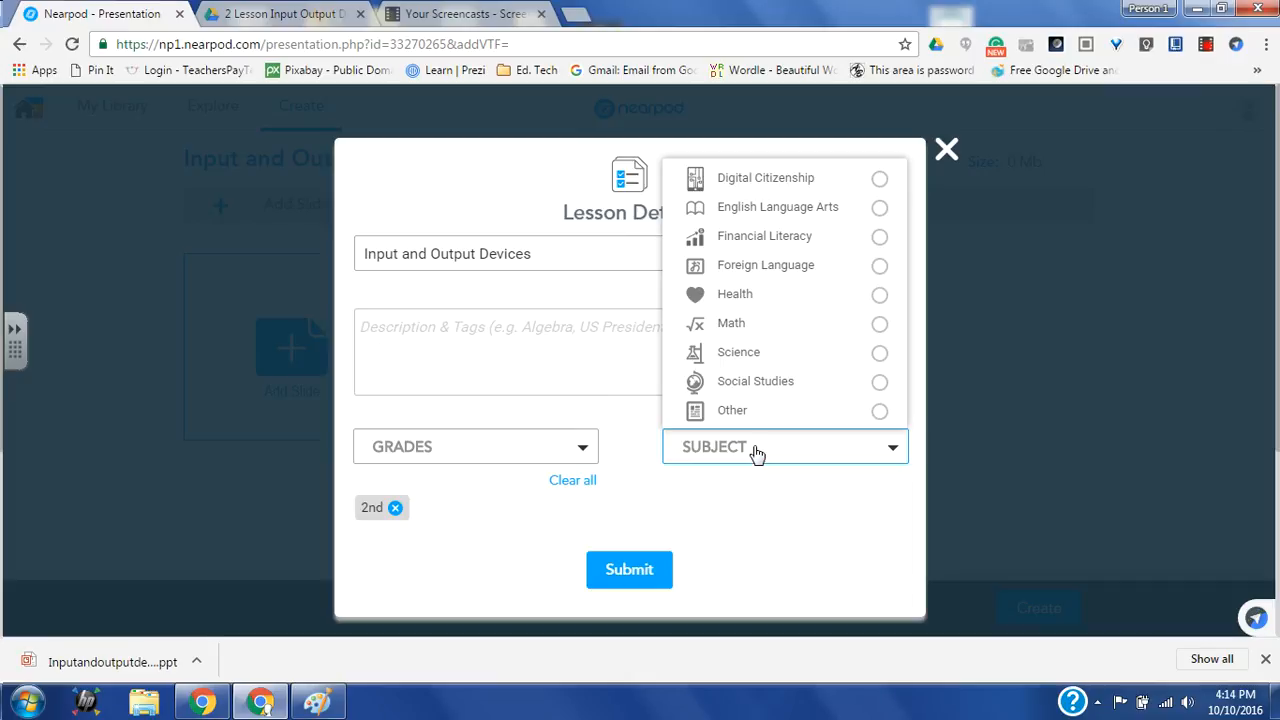
pyautogui.click(879, 414)
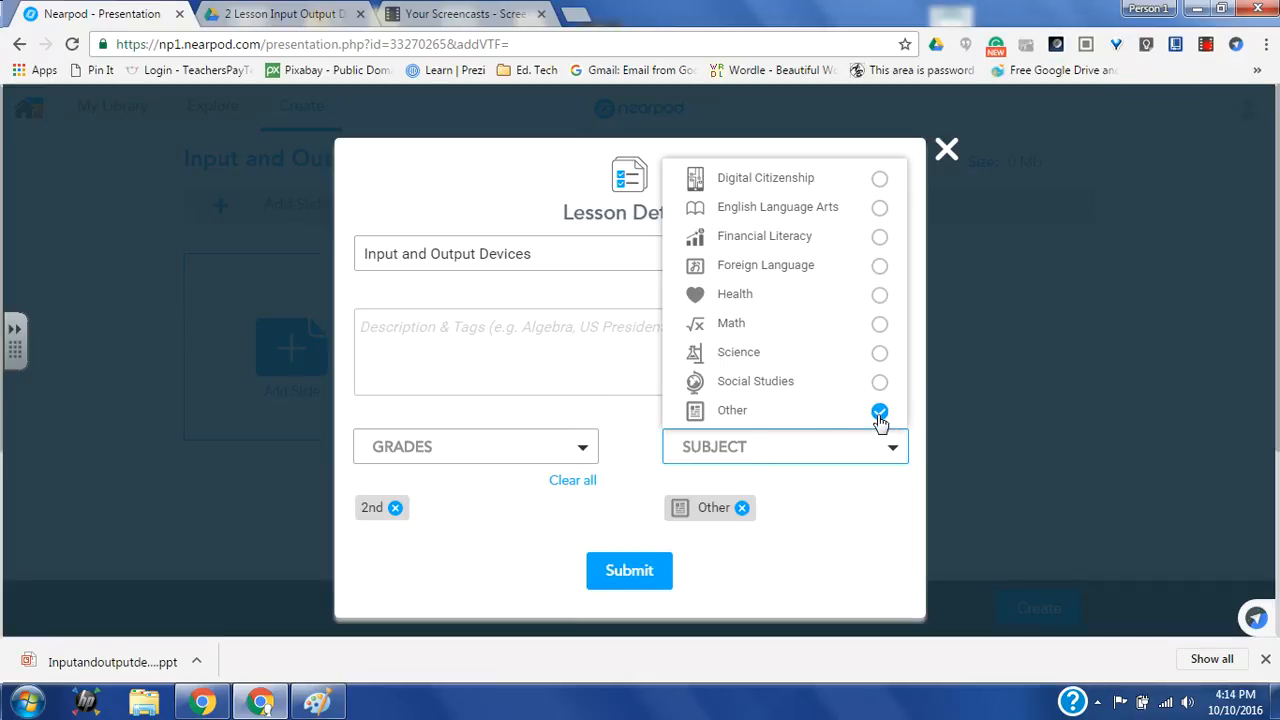
# Step: Enter the lesson description "Computer technology lesson on input and output deices." and submit the lesson details
pyautogui.click(550, 334)
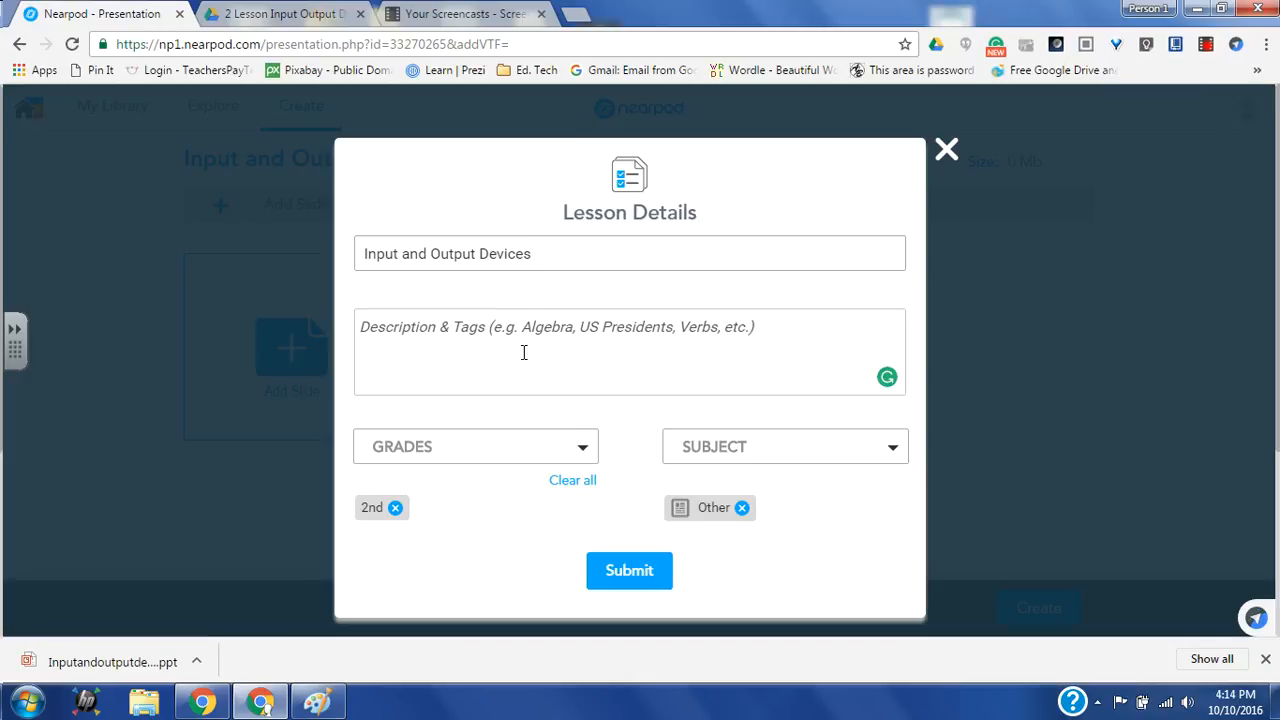
pyautogui.write('Computer')
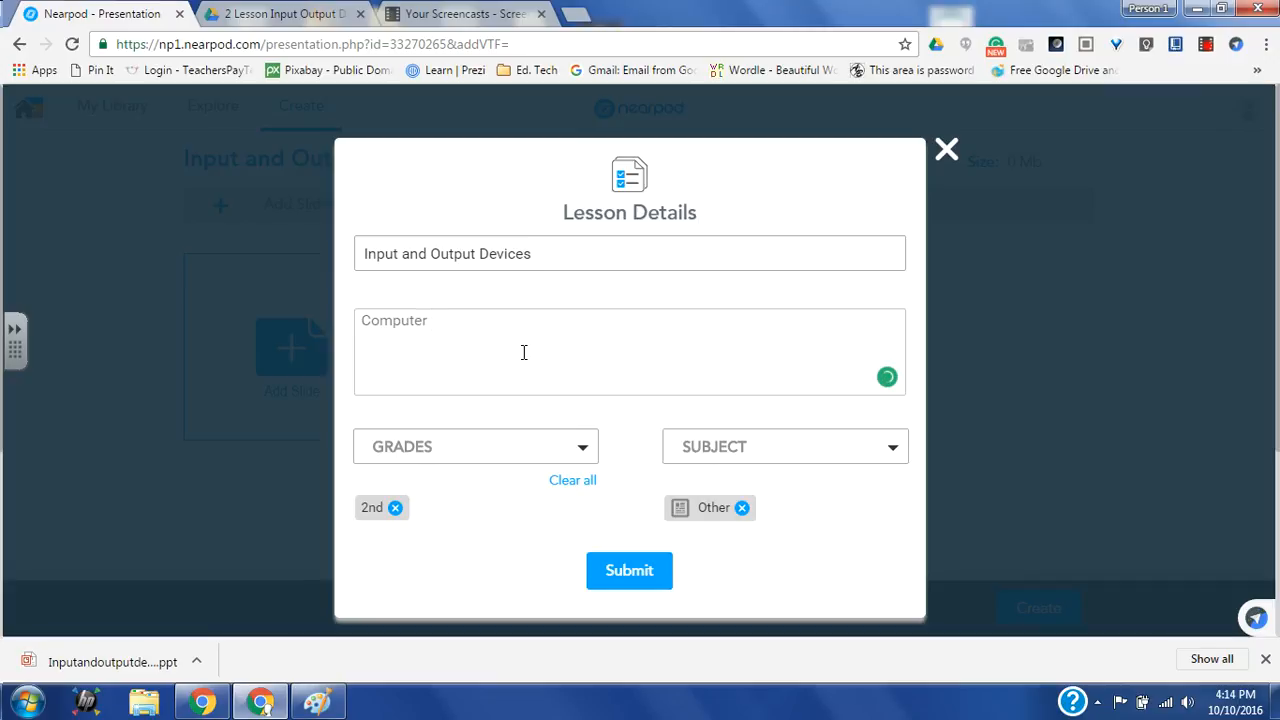
pyautogui.write(' technology lesson on inpu')
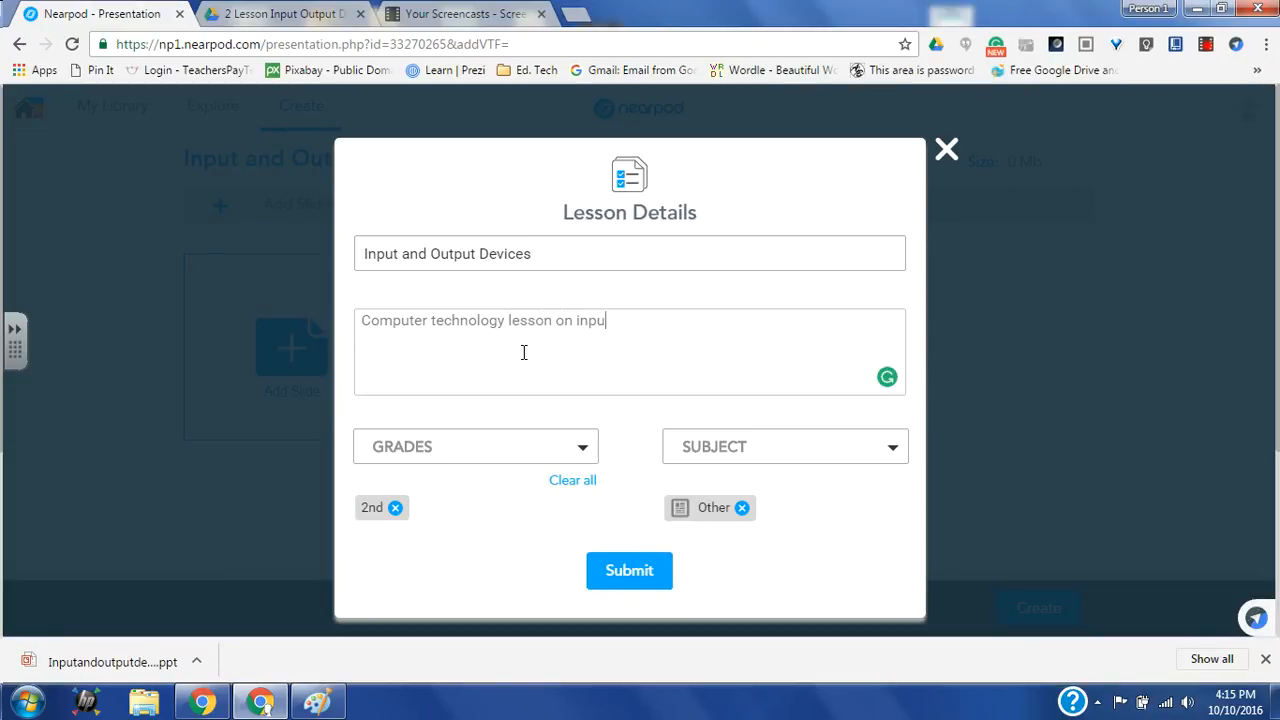
pyautogui.write('t and output deices.')
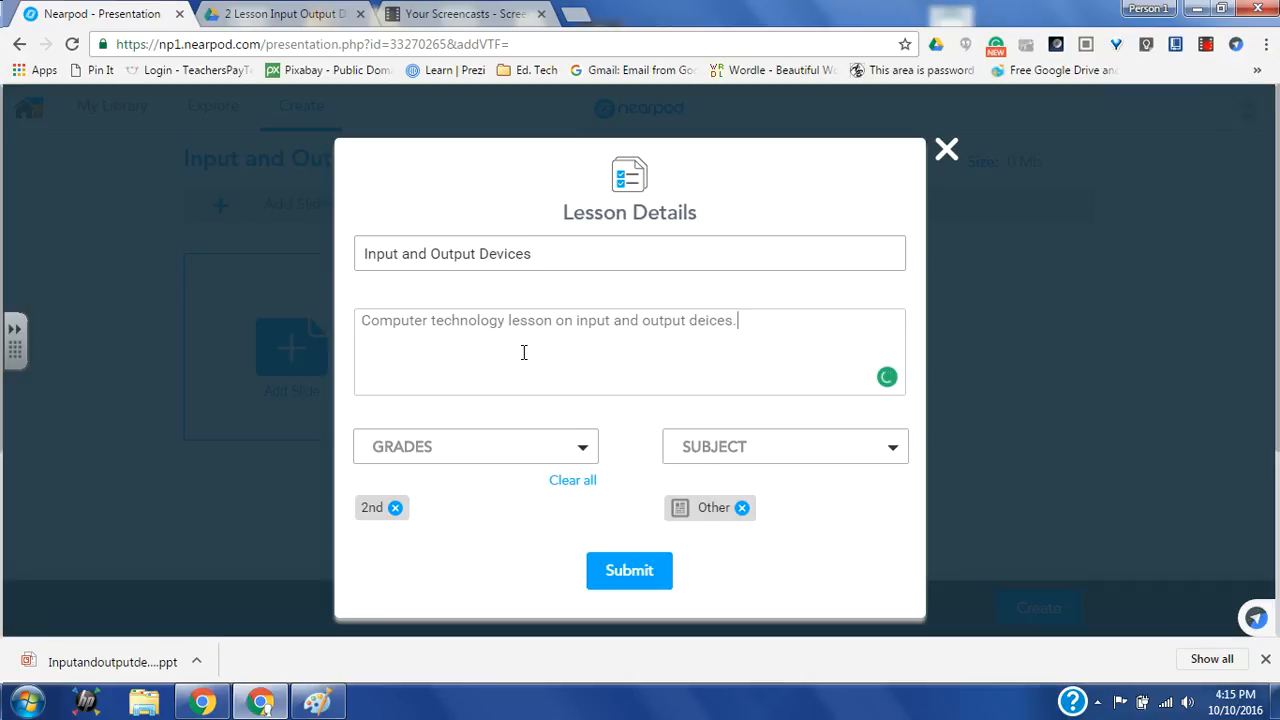
pyautogui.click(614, 572)
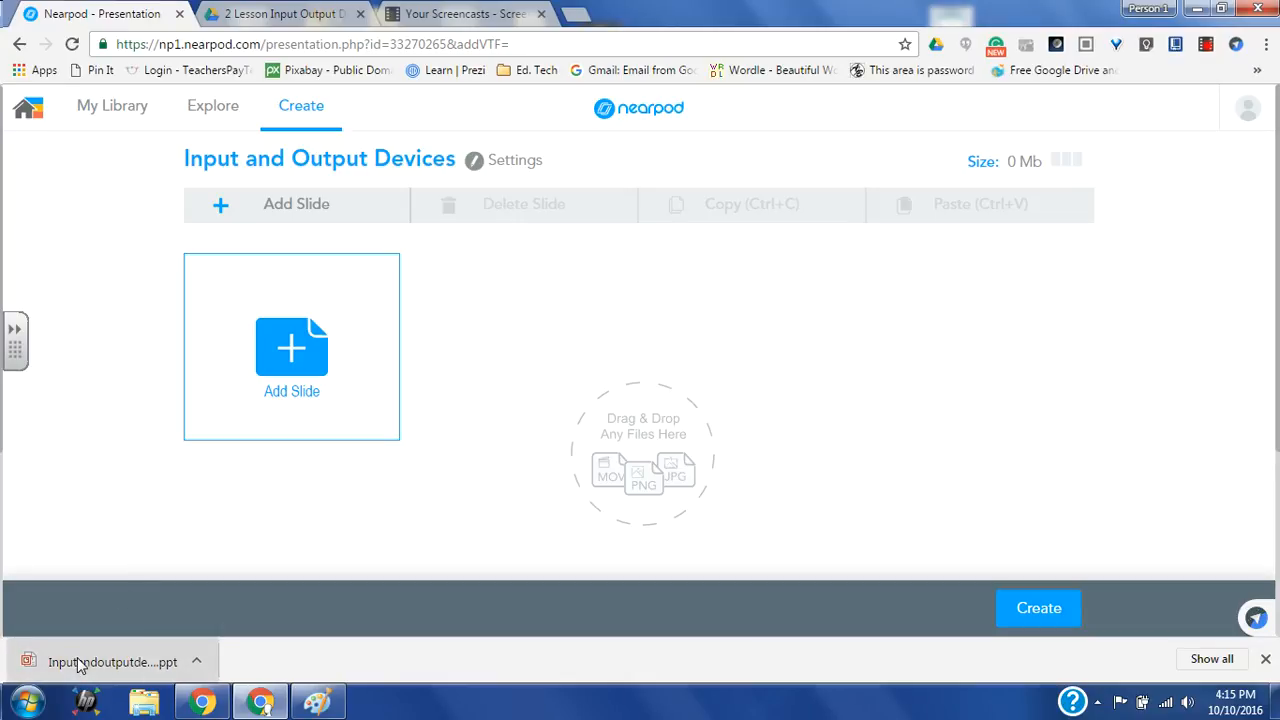
# Step: Upload the downloaded presentation Inputandoutputdevices.ppt into the lesson and accept the completed upload
pyautogui.moveTo(80, 665); pyautogui.dragTo(660, 373)
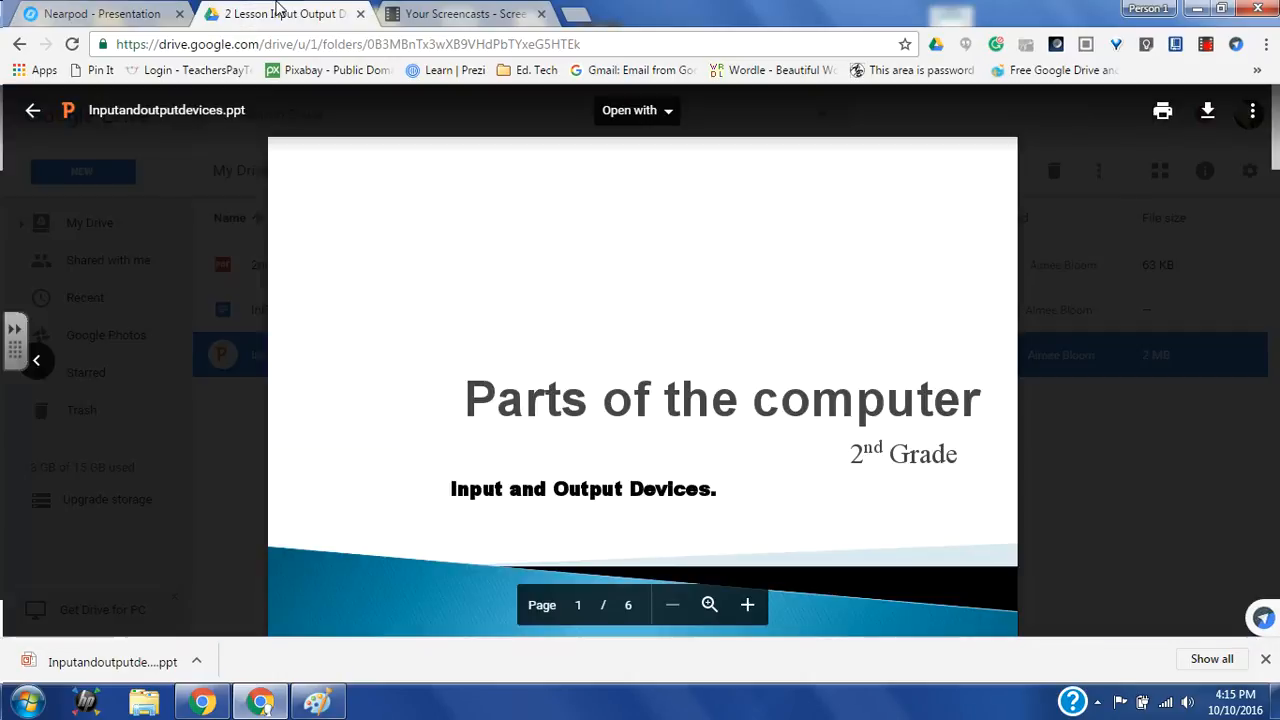
pyautogui.click(276, 12)
pyautogui.click(92, 13)
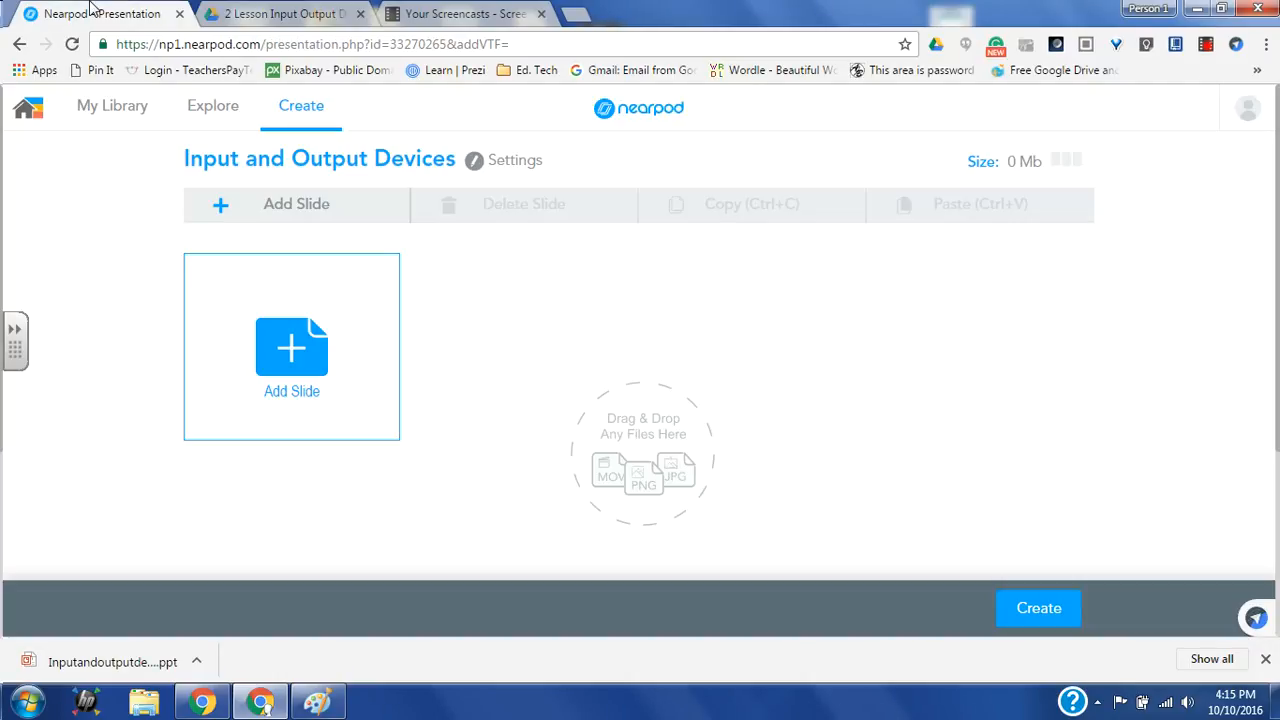
pyautogui.moveTo(28, 672); pyautogui.dragTo(715, 353)
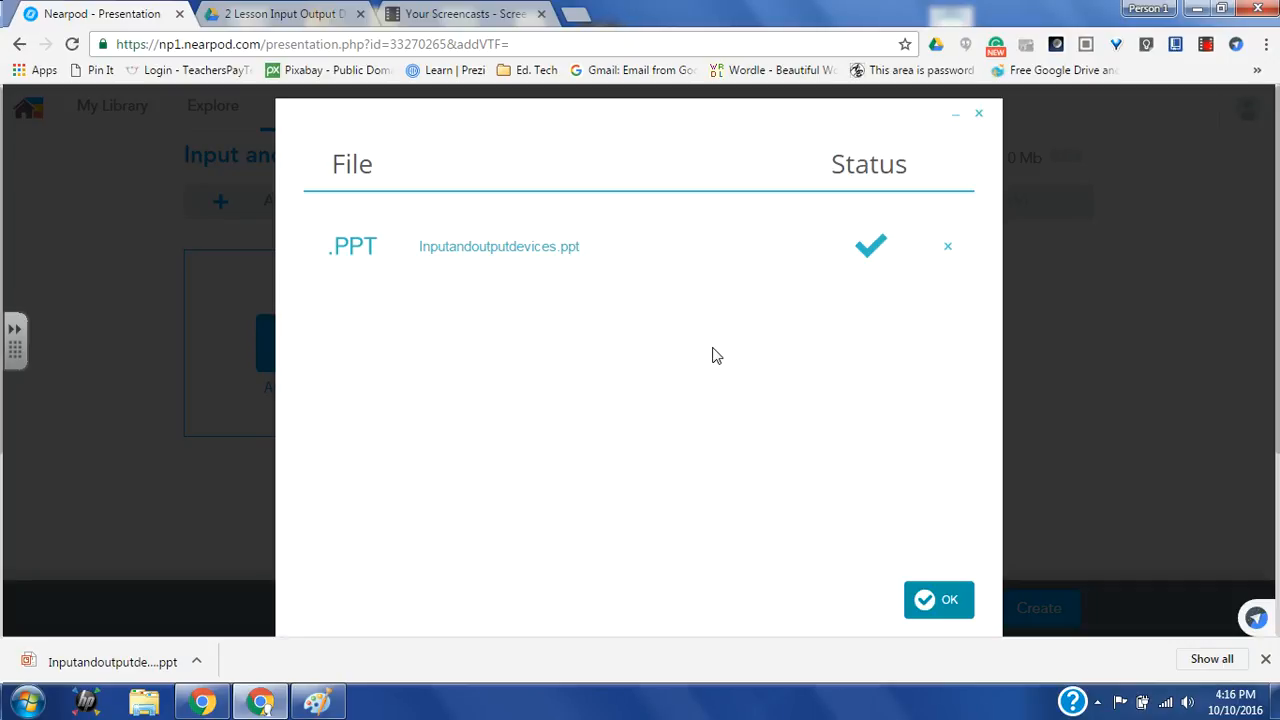
pyautogui.click(912, 600)
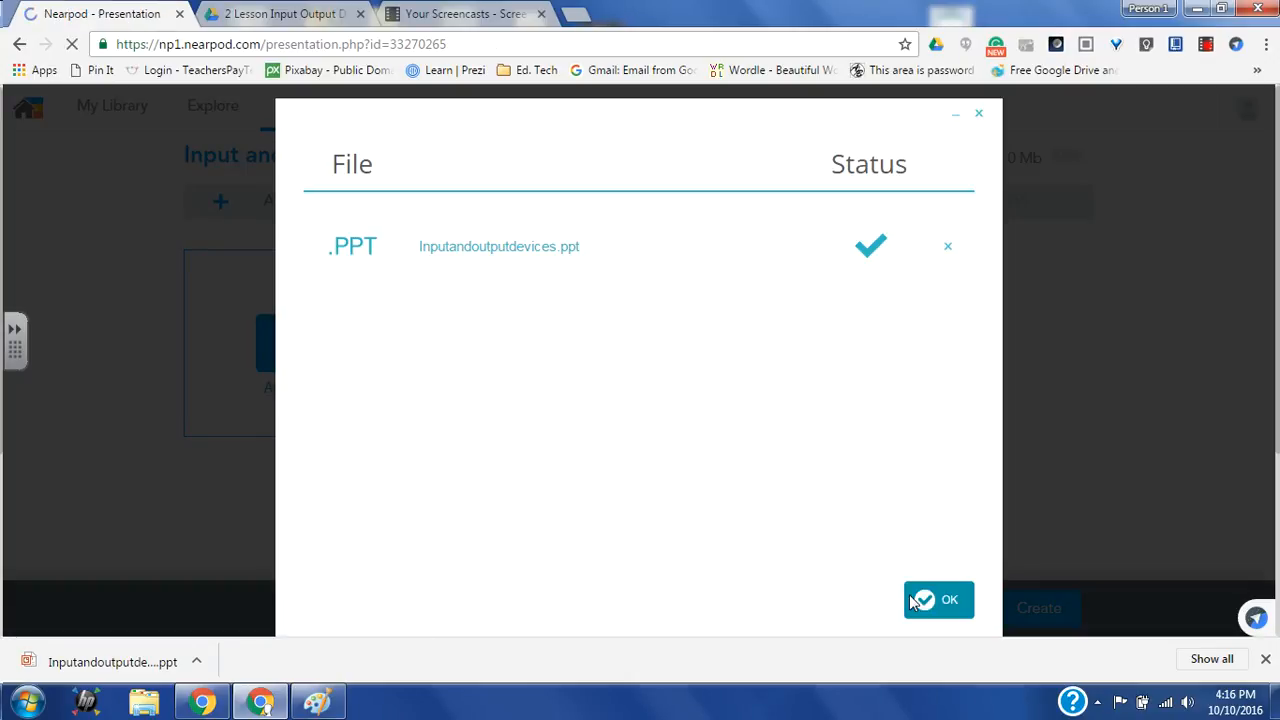
pyautogui.click(912, 600)
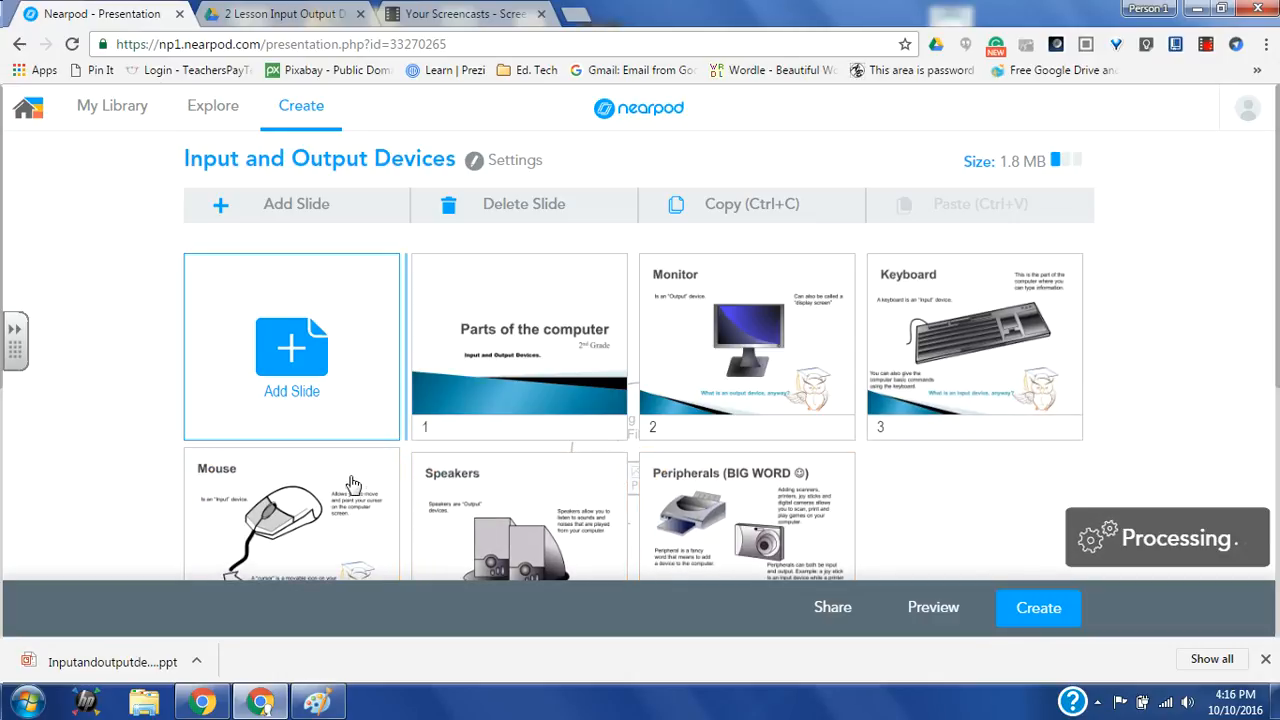
# Step: Add a new content slide to the lesson using the Slide Editor
pyautogui.click(333, 328)
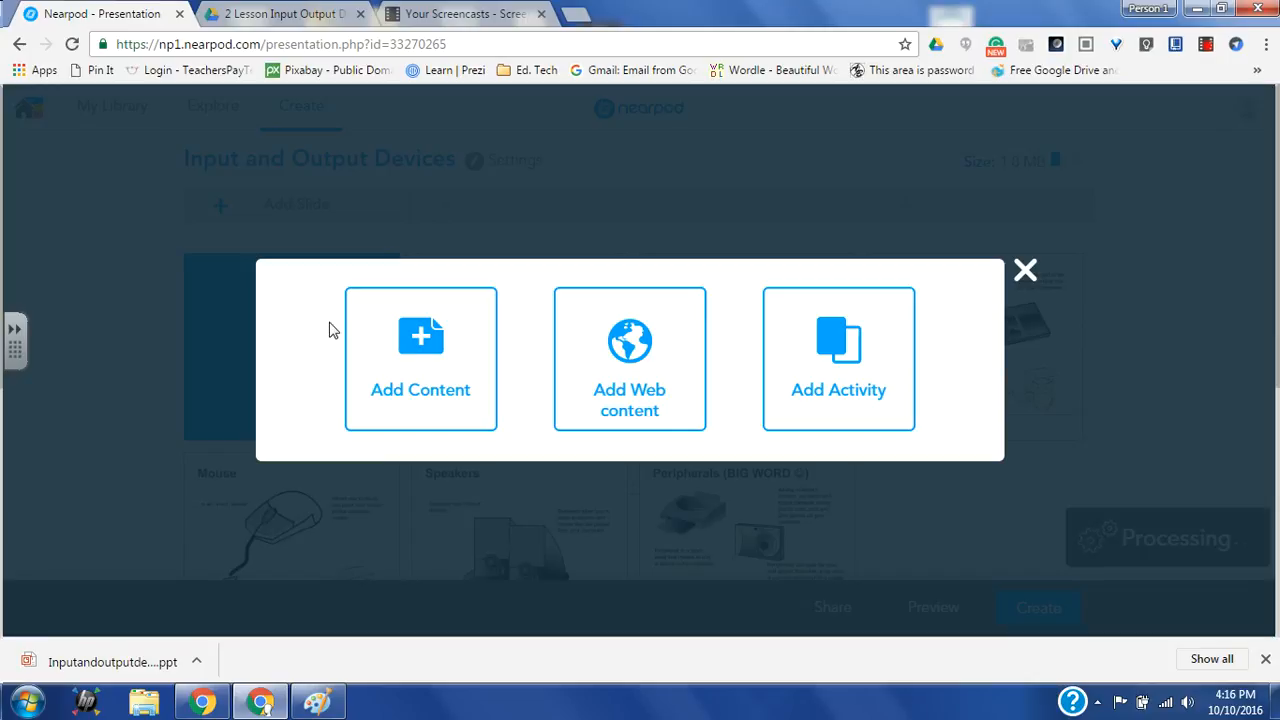
pyautogui.click(353, 360)
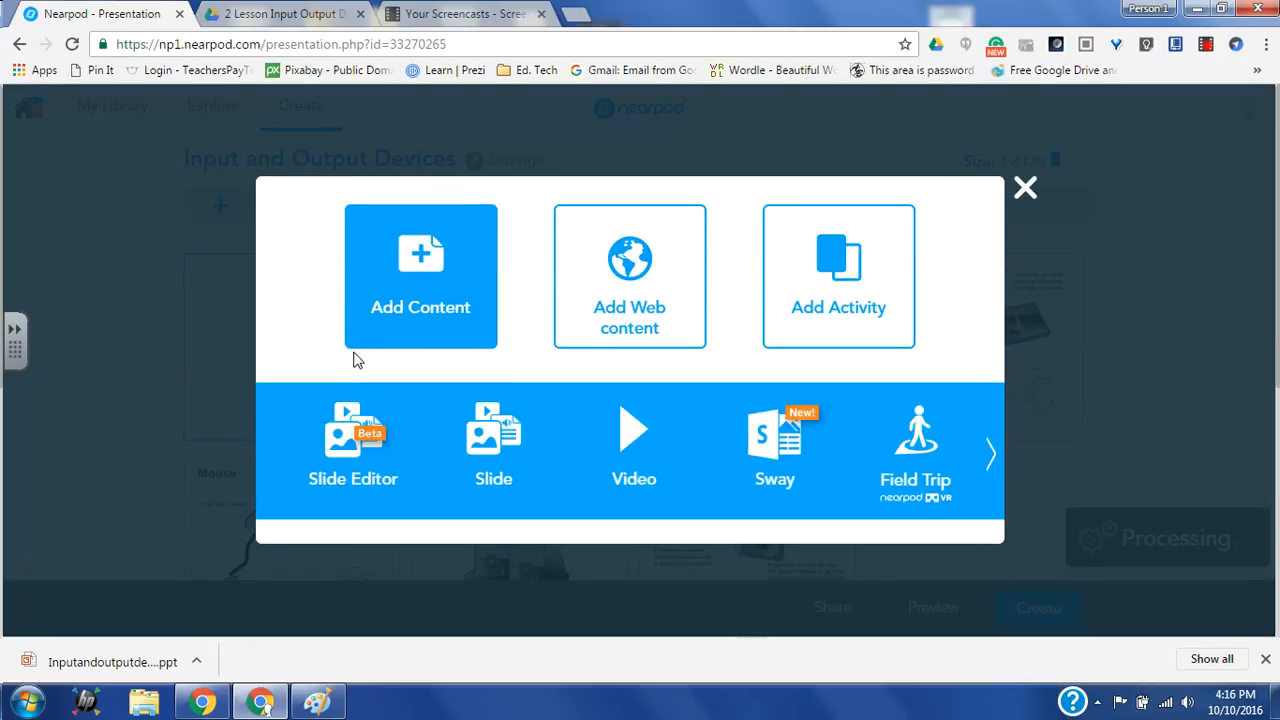
pyautogui.click(335, 445)
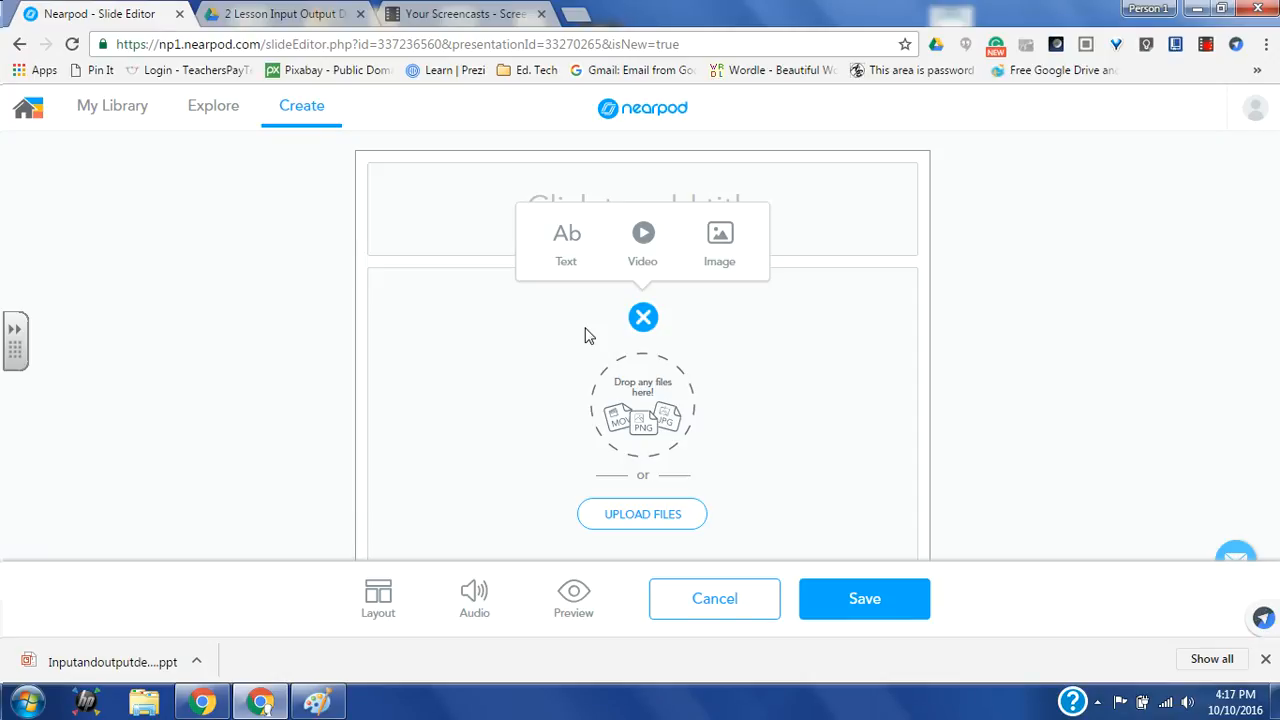
# Step: Search Google images for "thank you" and insert the picture with colorful stars into the slide's content area
pyautogui.click(722, 240)
pyautogui.click(548, 203)
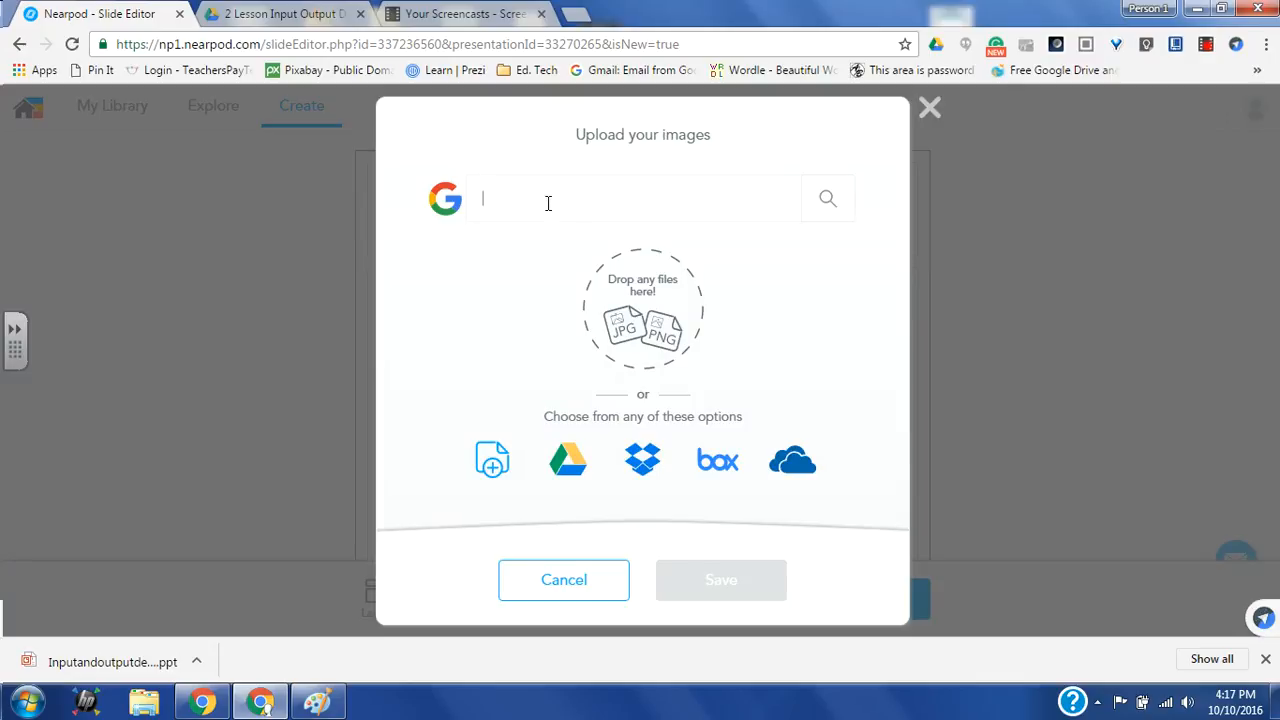
pyautogui.write('thank you')
pyautogui.press('Return')
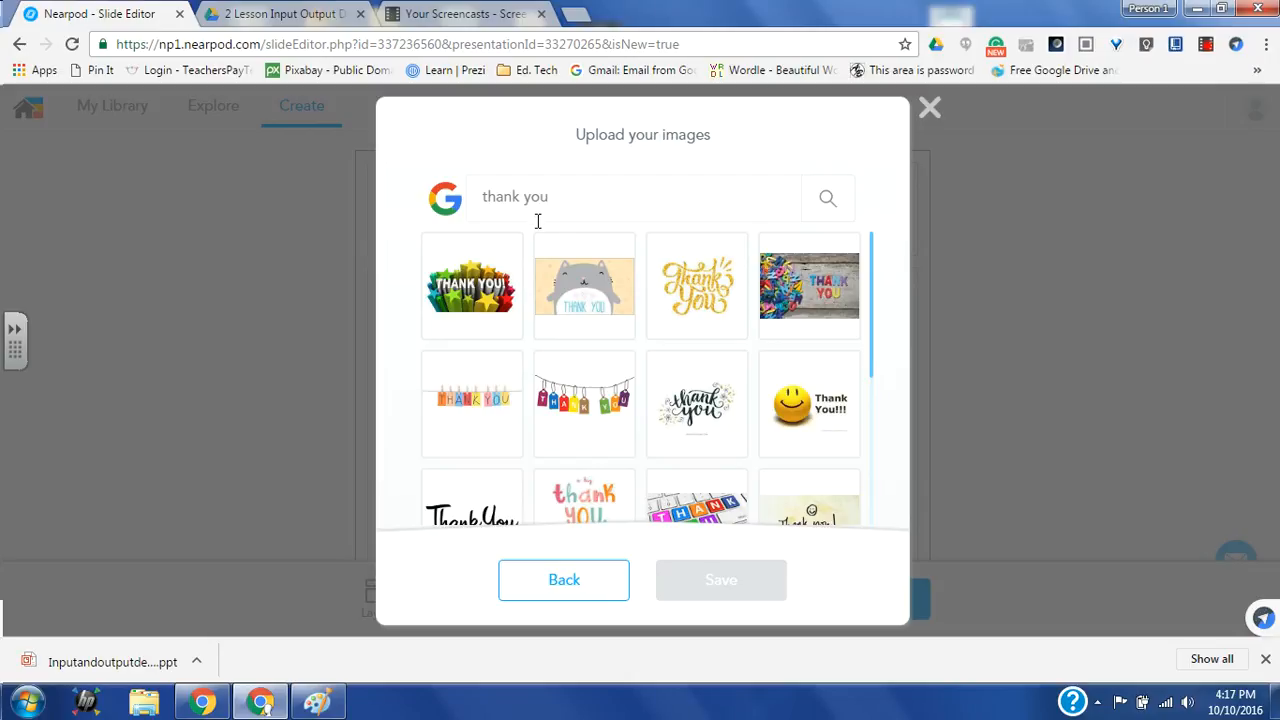
pyautogui.click(481, 295)
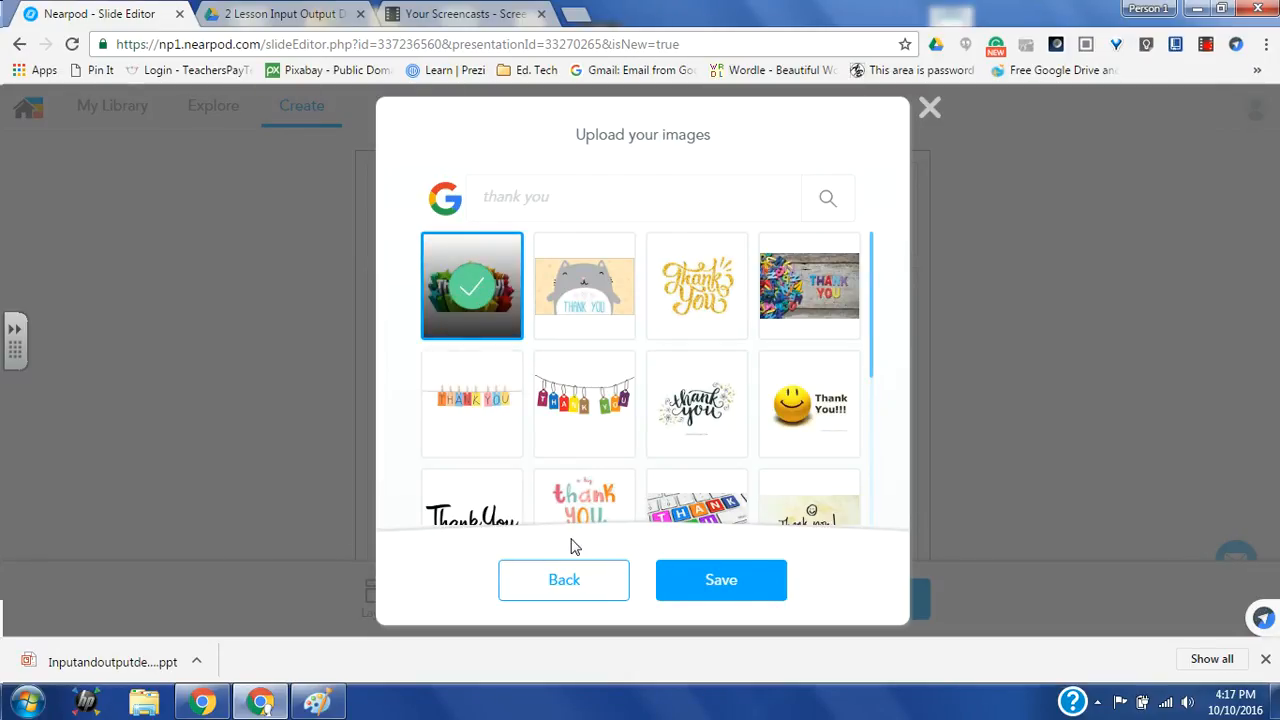
pyautogui.click(715, 581)
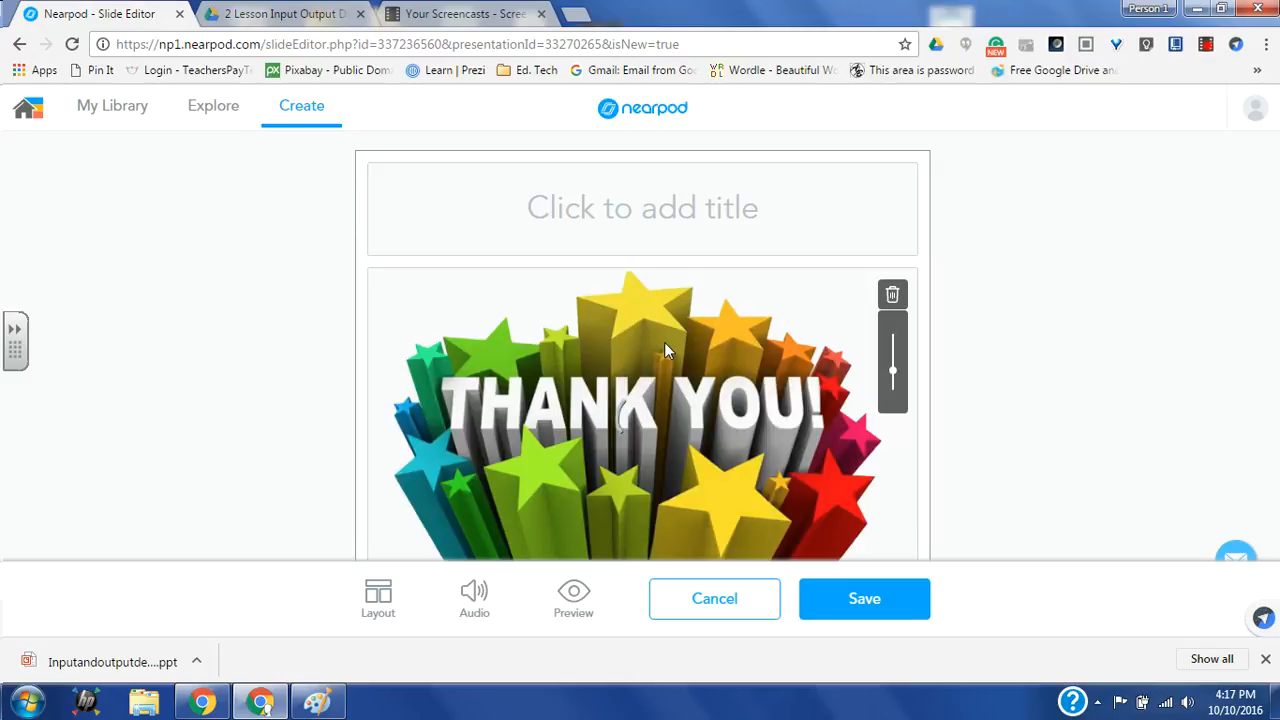
# Step: Change the slide layout to One element and save the slide to the lesson
pyautogui.click(364, 605)
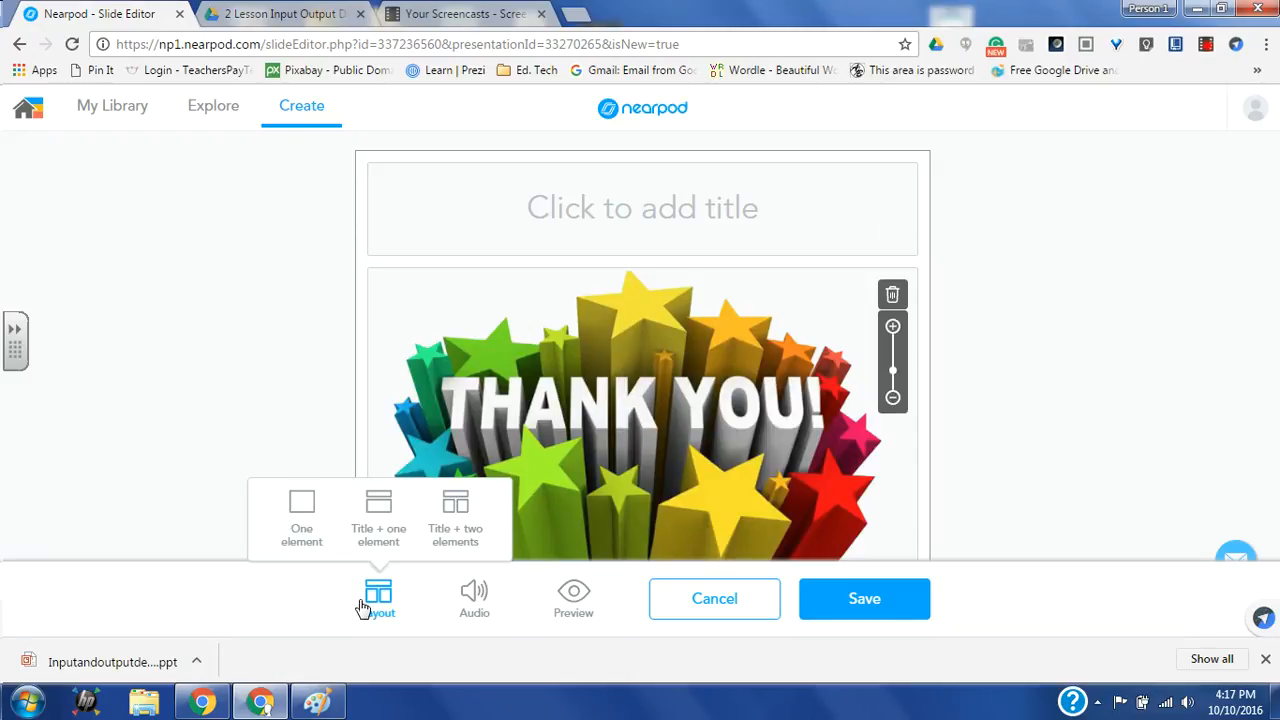
pyautogui.click(300, 512)
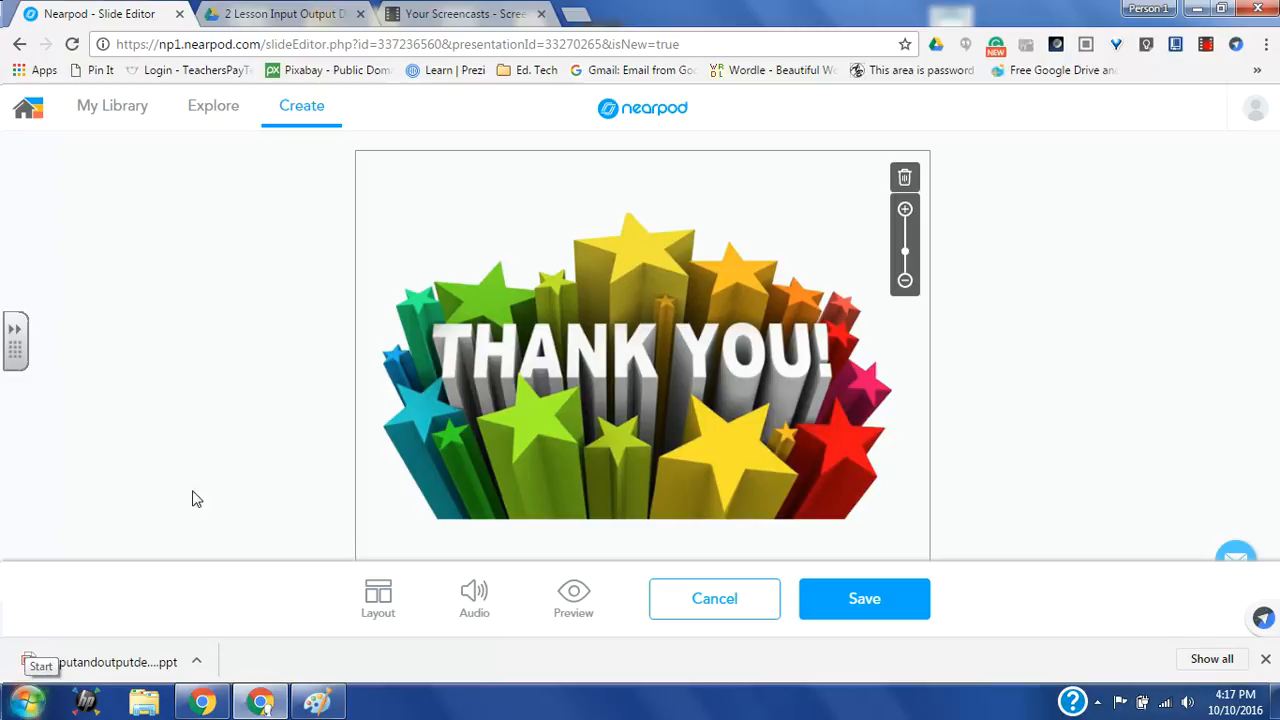
pyautogui.click(888, 603)
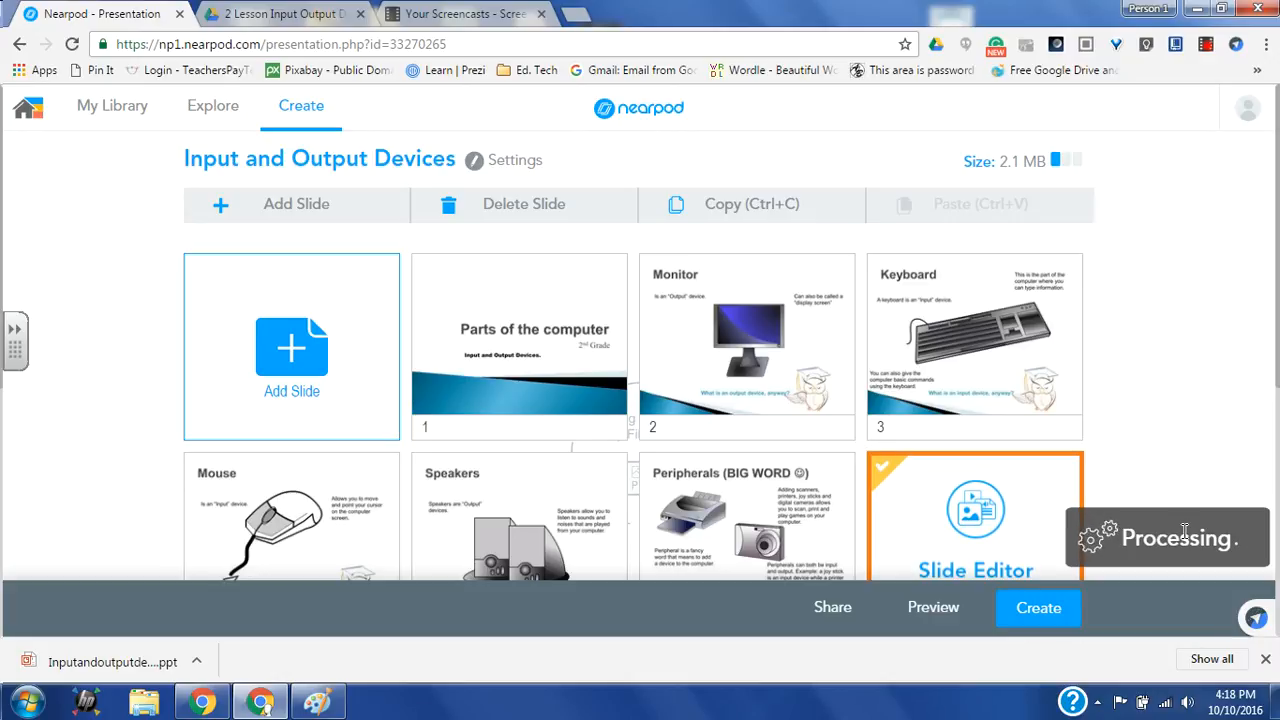
# Step: Preview the lesson starting from the Monitor slide
pyautogui.moveTo(1278, 294); pyautogui.dragTo(1274, 331)
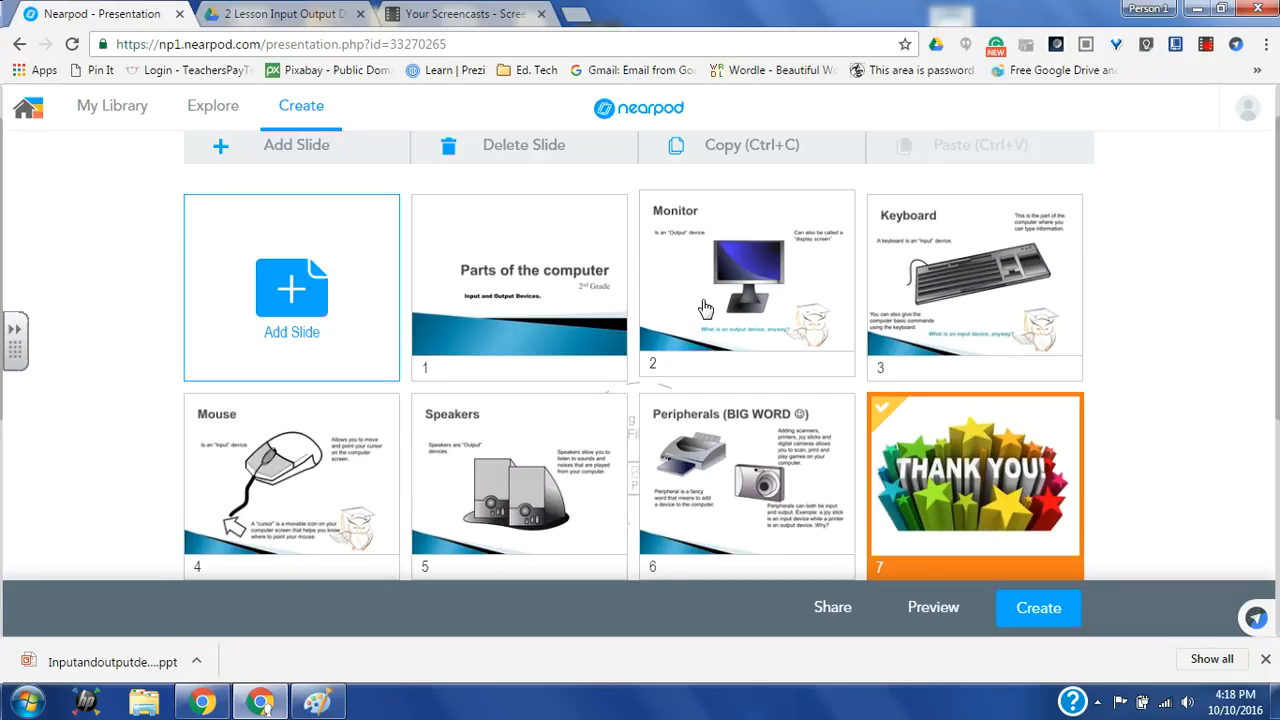
pyautogui.click(480, 278)
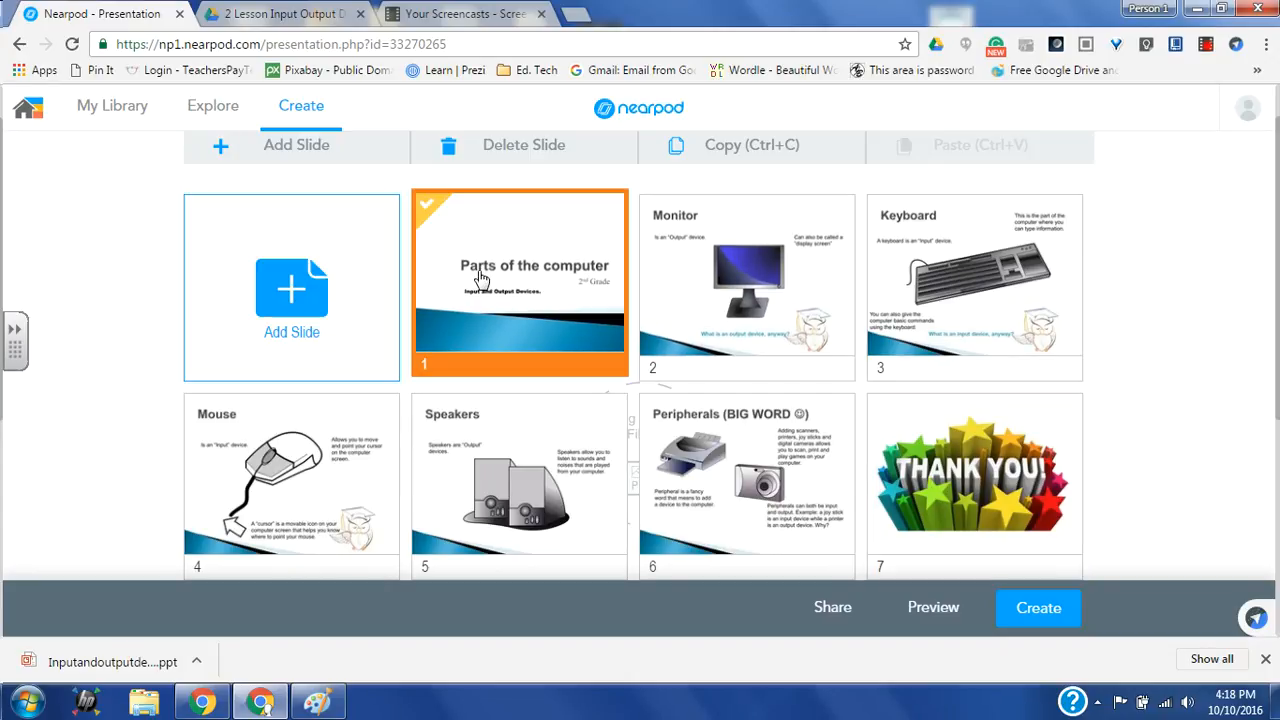
pyautogui.click(480, 278)
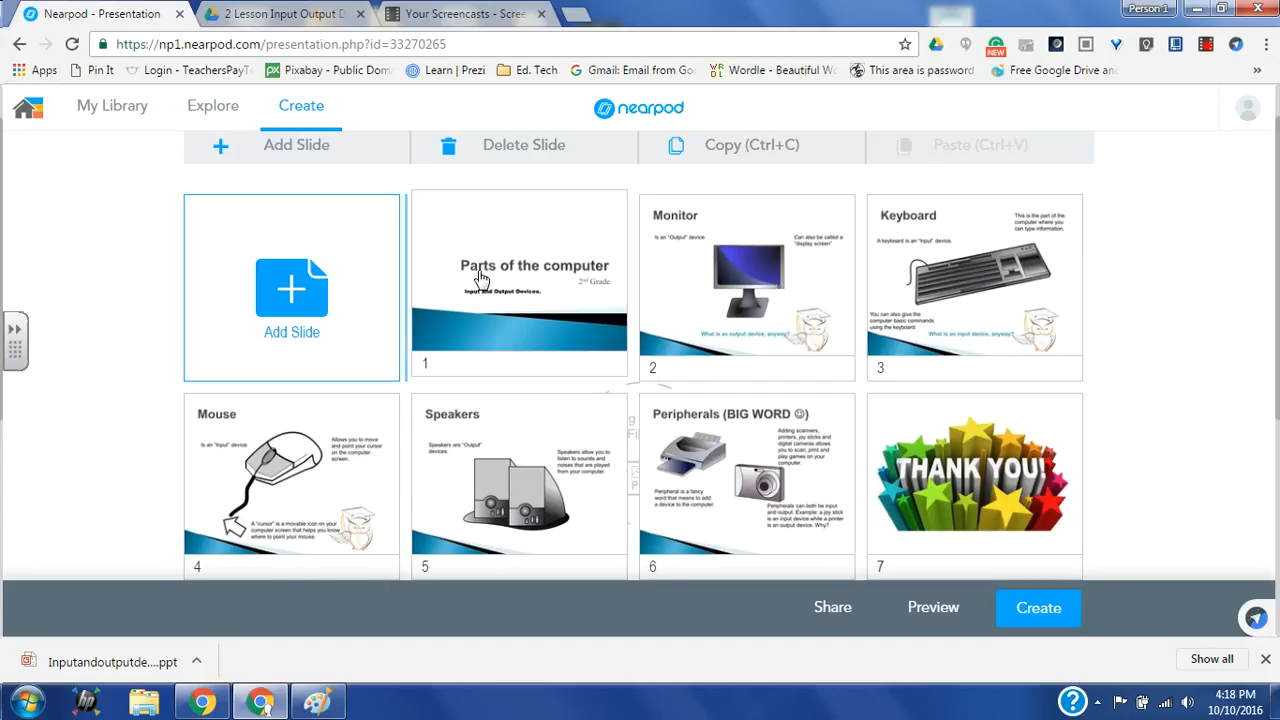
pyautogui.click(716, 297)
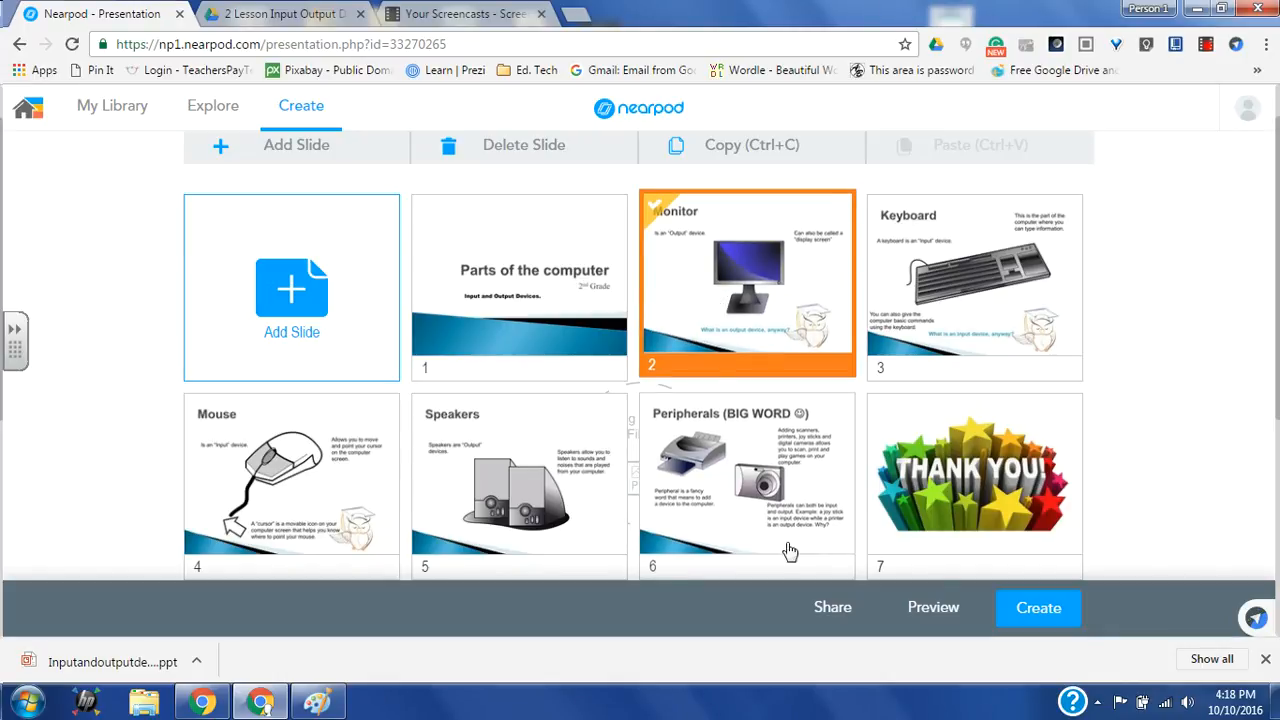
pyautogui.click(921, 610)
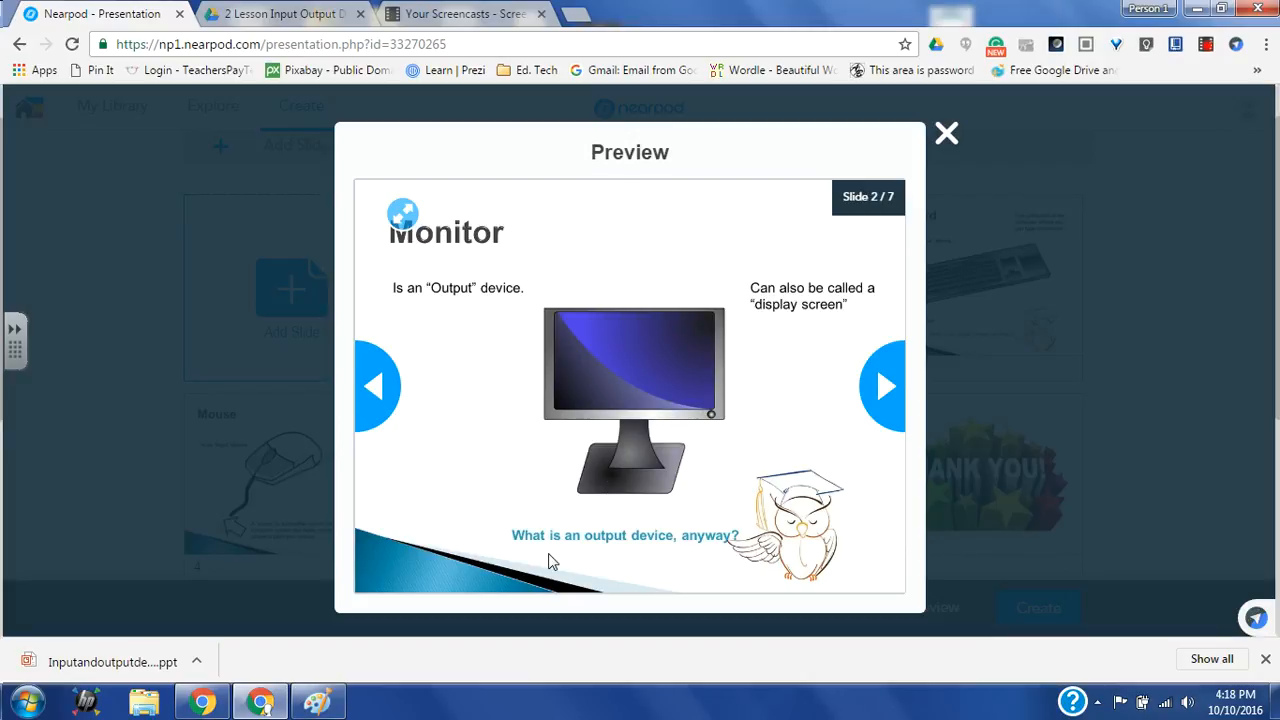
# Step: Add an open ended question activity asking "What is an output device anyway?" and save it to the lesson
pyautogui.click(949, 144)
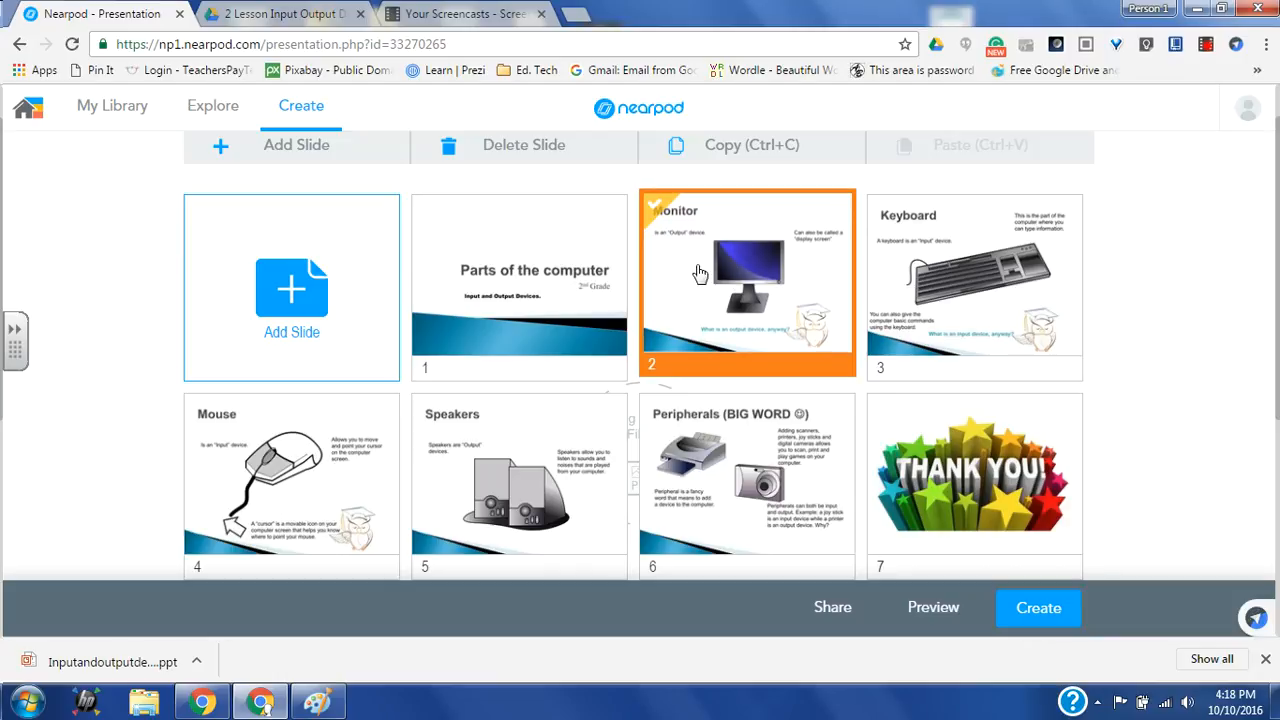
pyautogui.click(250, 286)
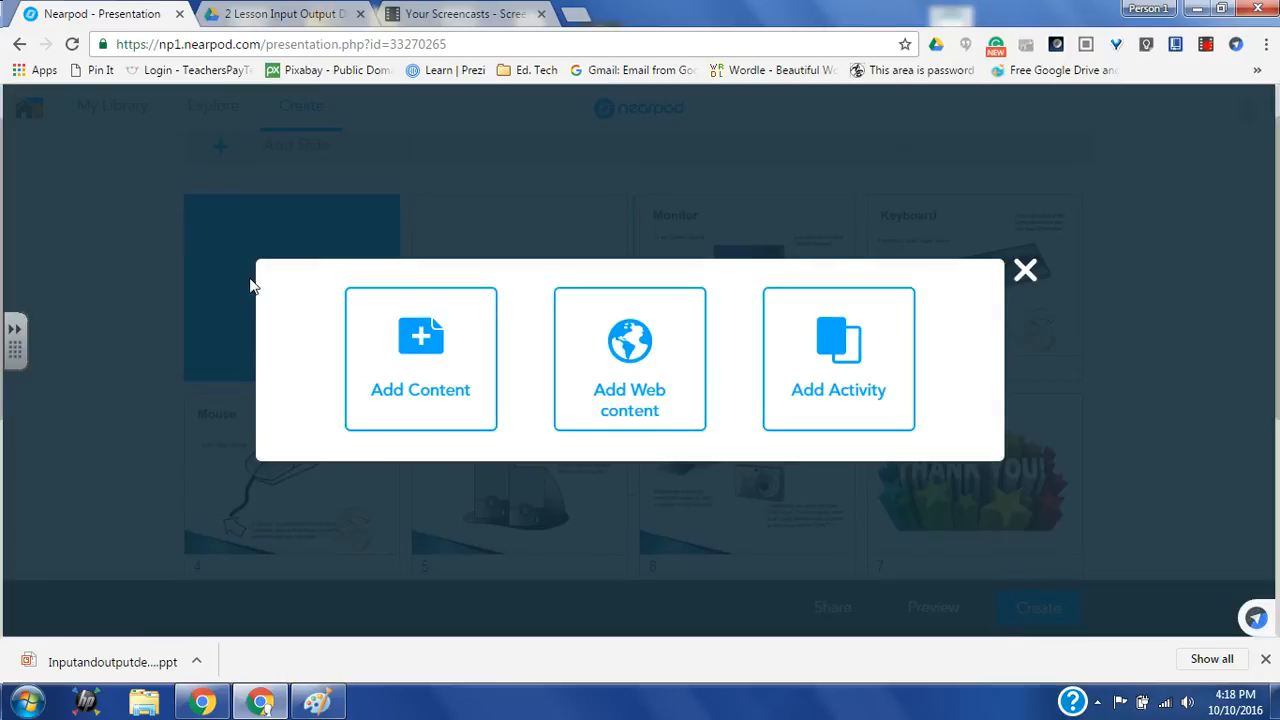
pyautogui.click(1025, 271)
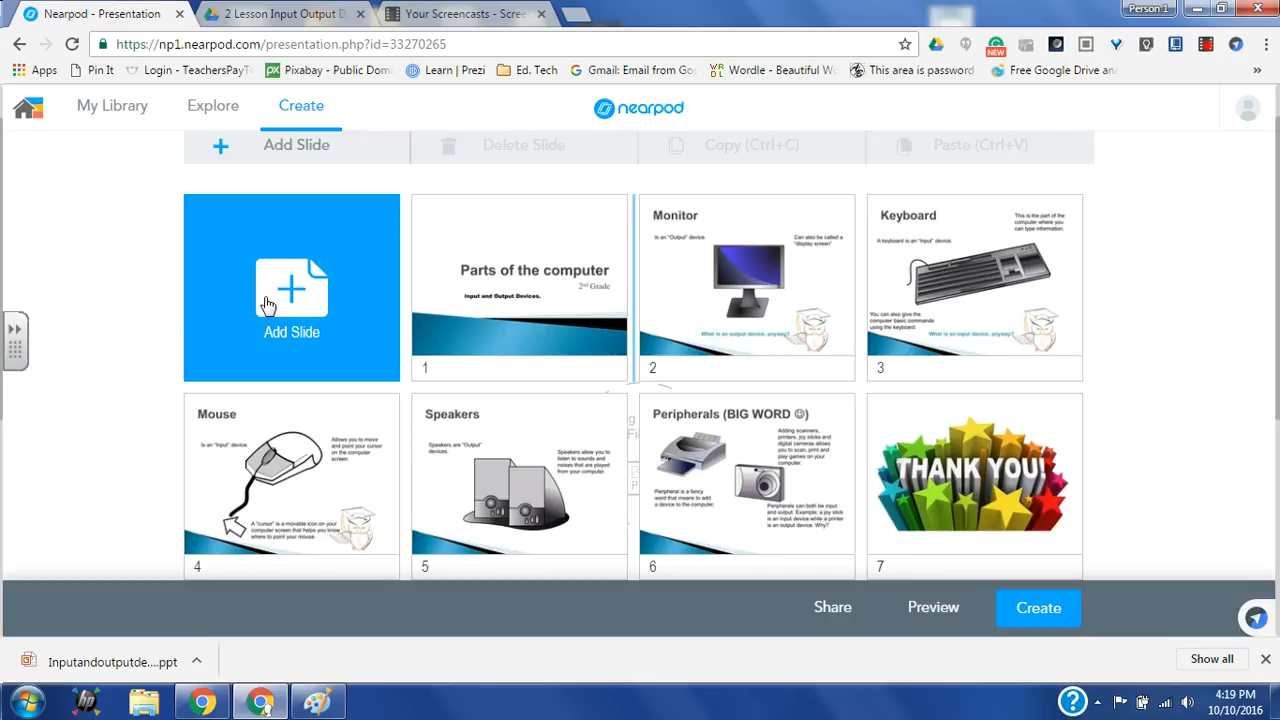
pyautogui.click(268, 304)
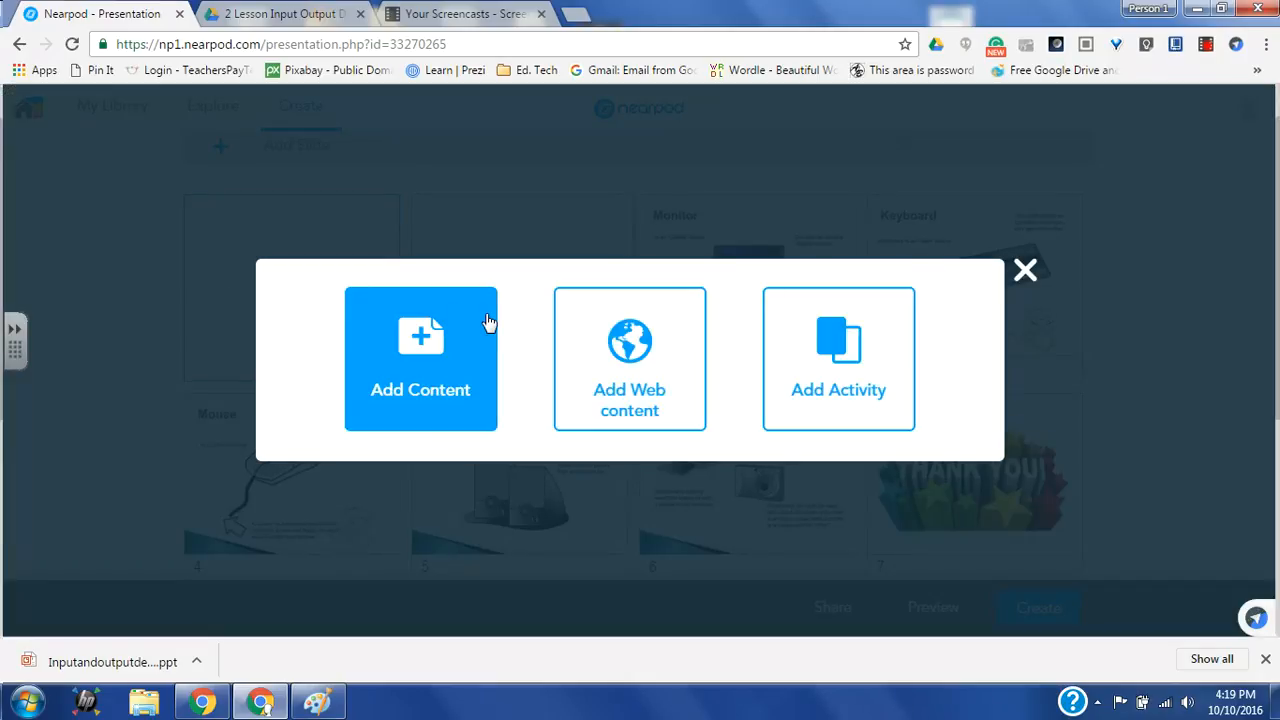
pyautogui.click(877, 346)
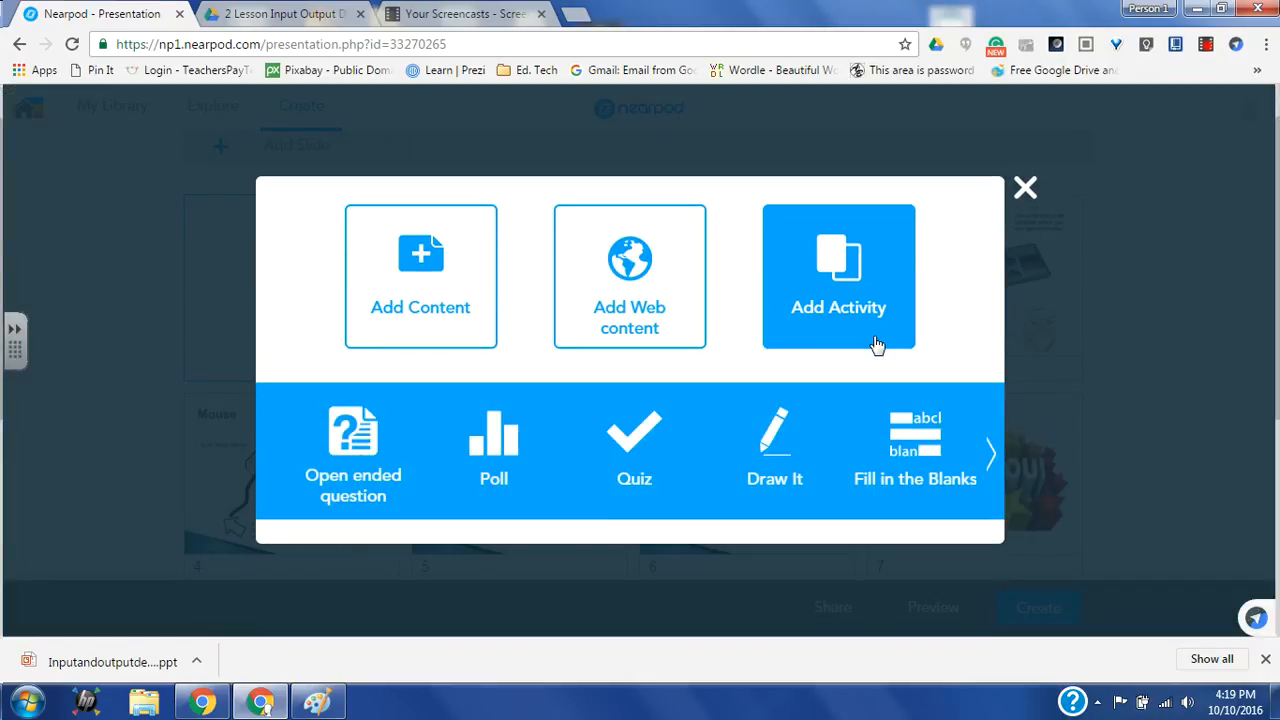
pyautogui.click(358, 450)
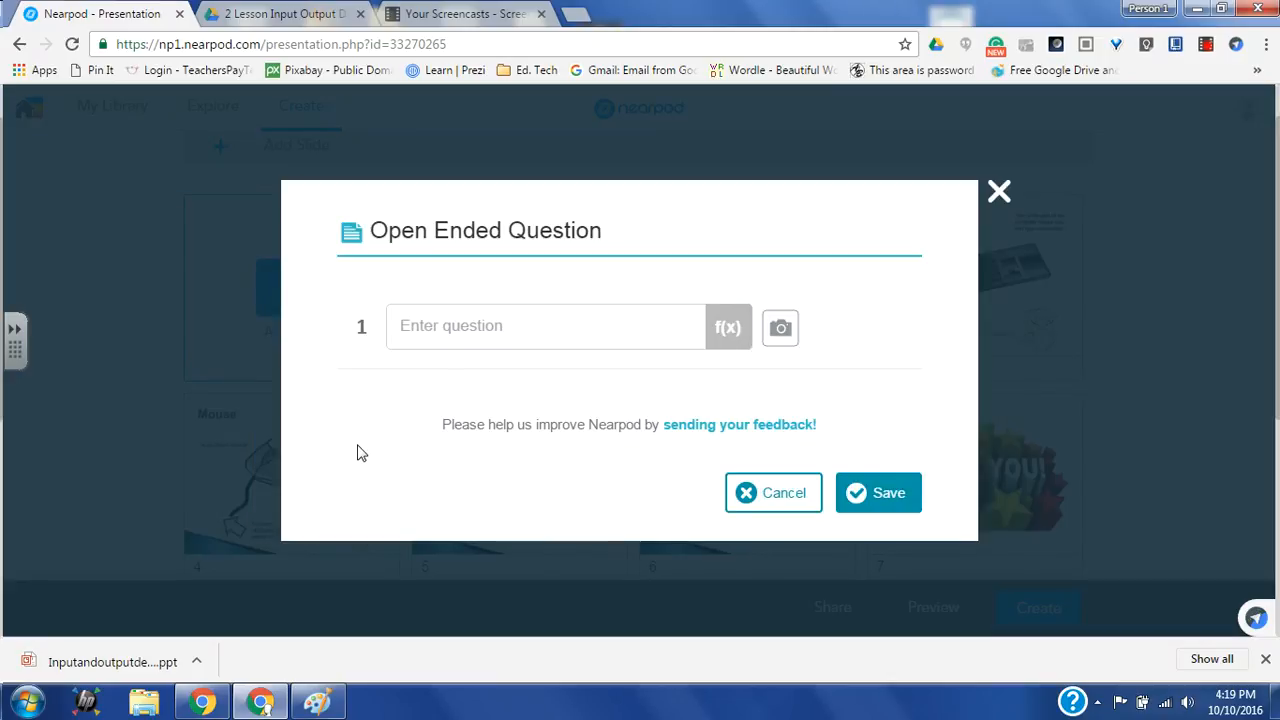
pyautogui.click(449, 326)
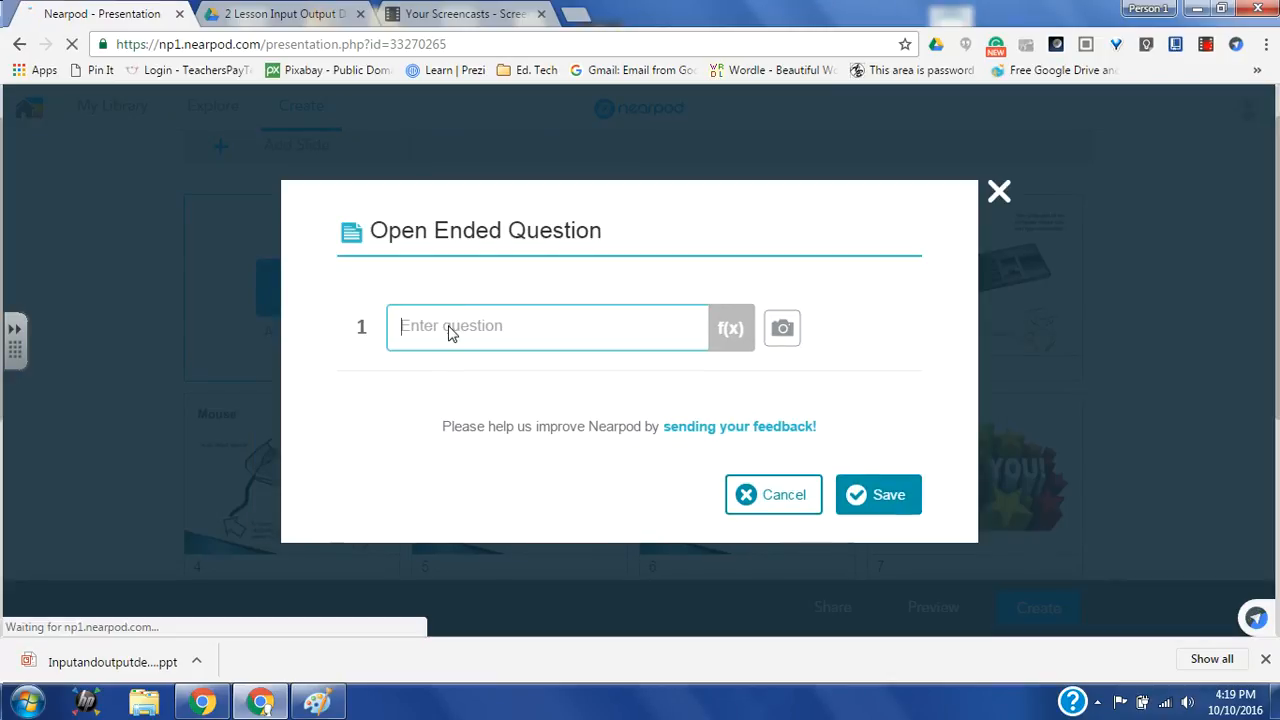
pyautogui.write('Wh')
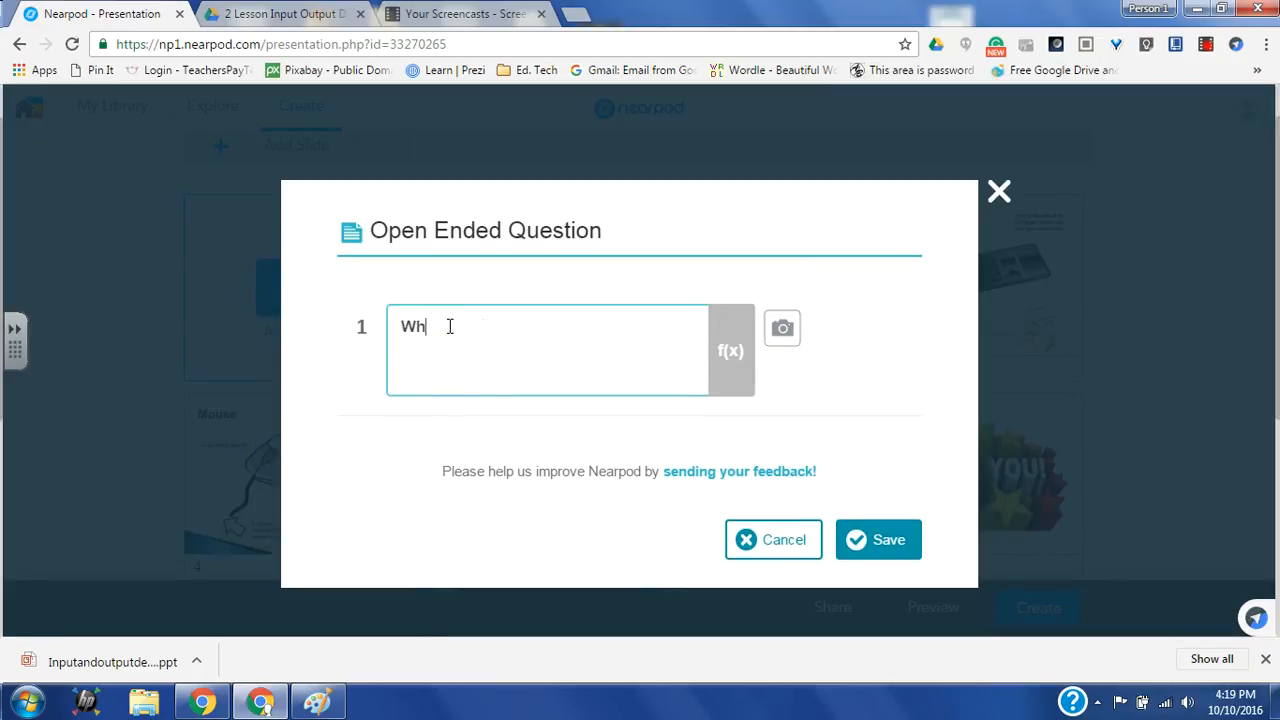
pyautogui.write('at is an output device anyway')
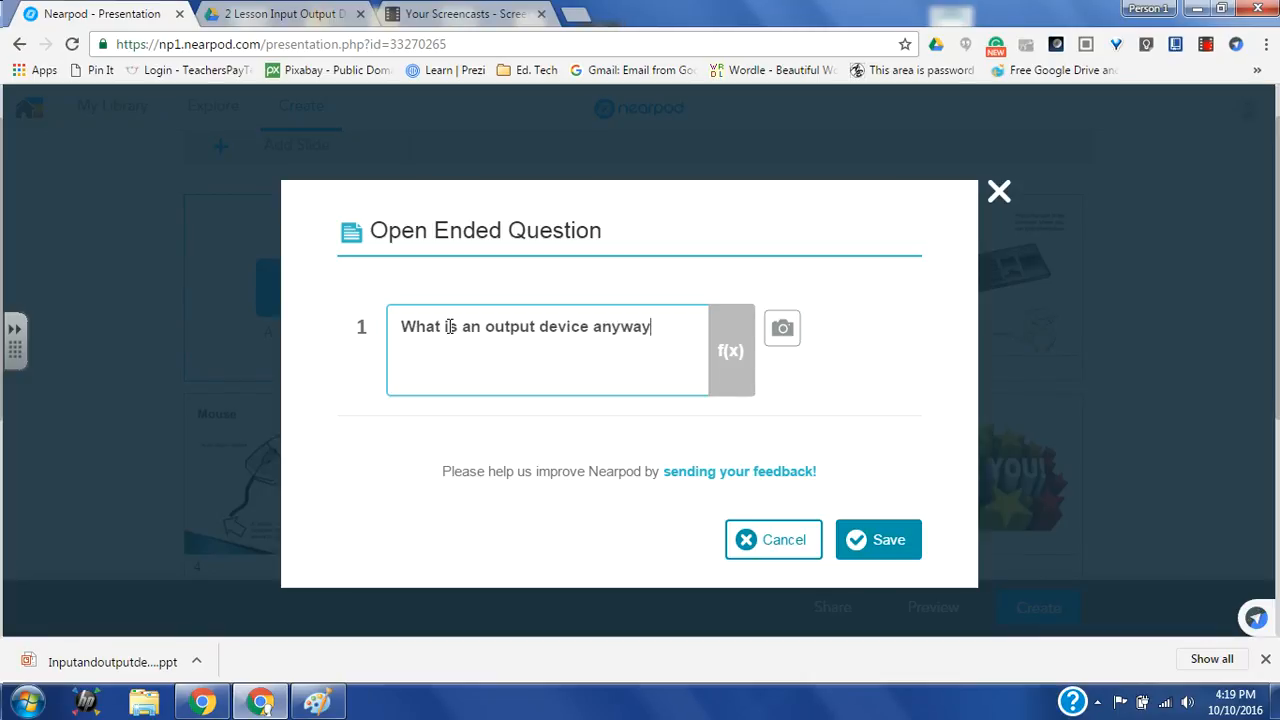
pyautogui.write('?')
pyautogui.click(852, 540)
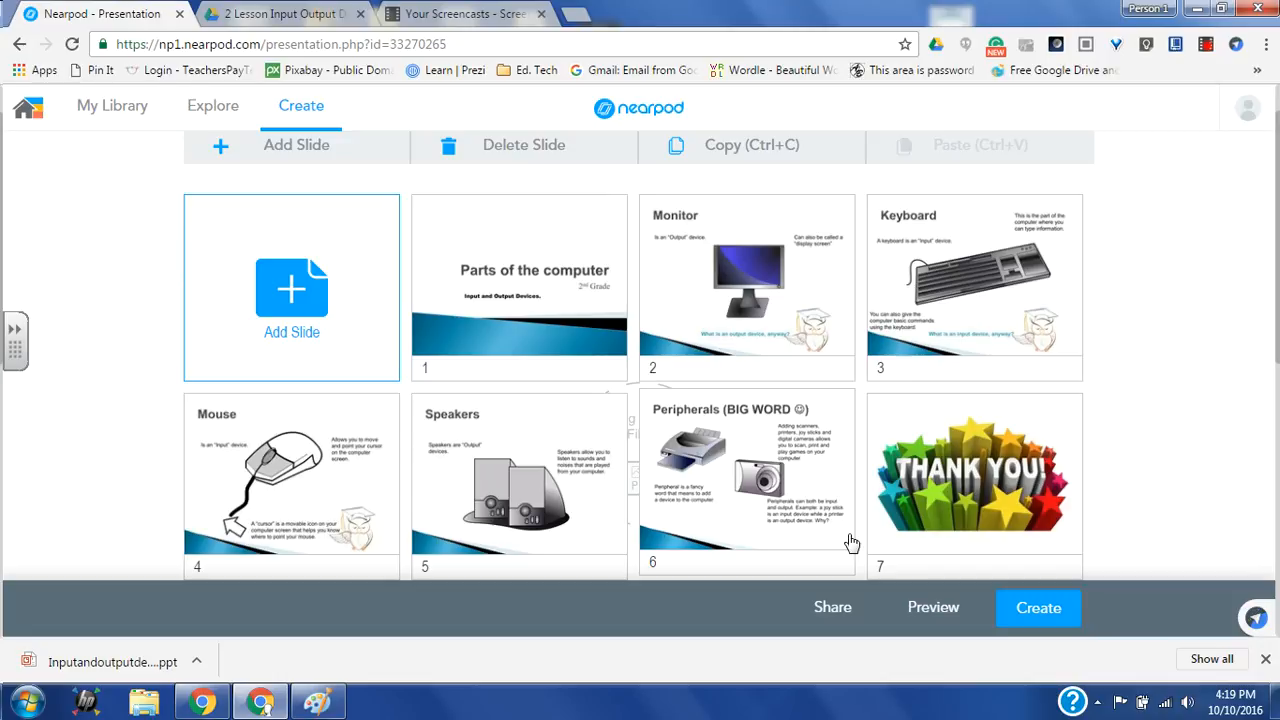
# Step: Move the output device question so that it directly follows the Monitor slide
pyautogui.scroll(-2, 1277, 418)
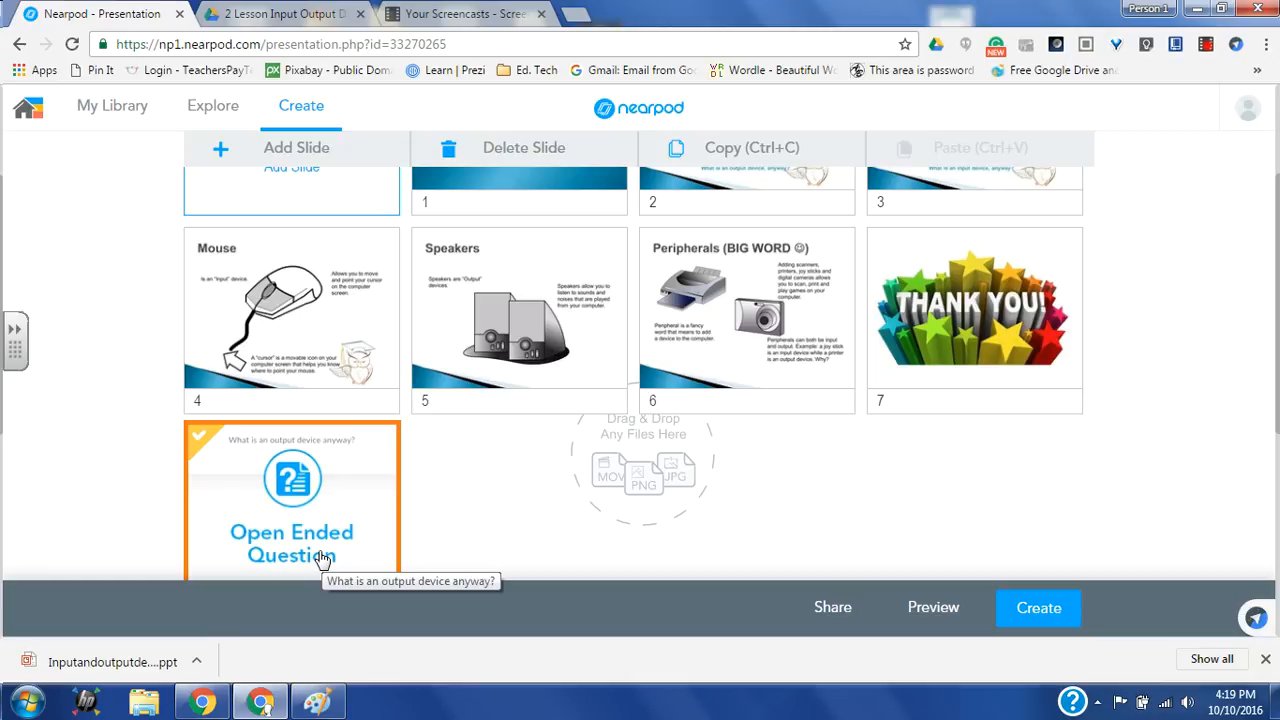
pyautogui.moveTo(322, 558); pyautogui.dragTo(945, 190)
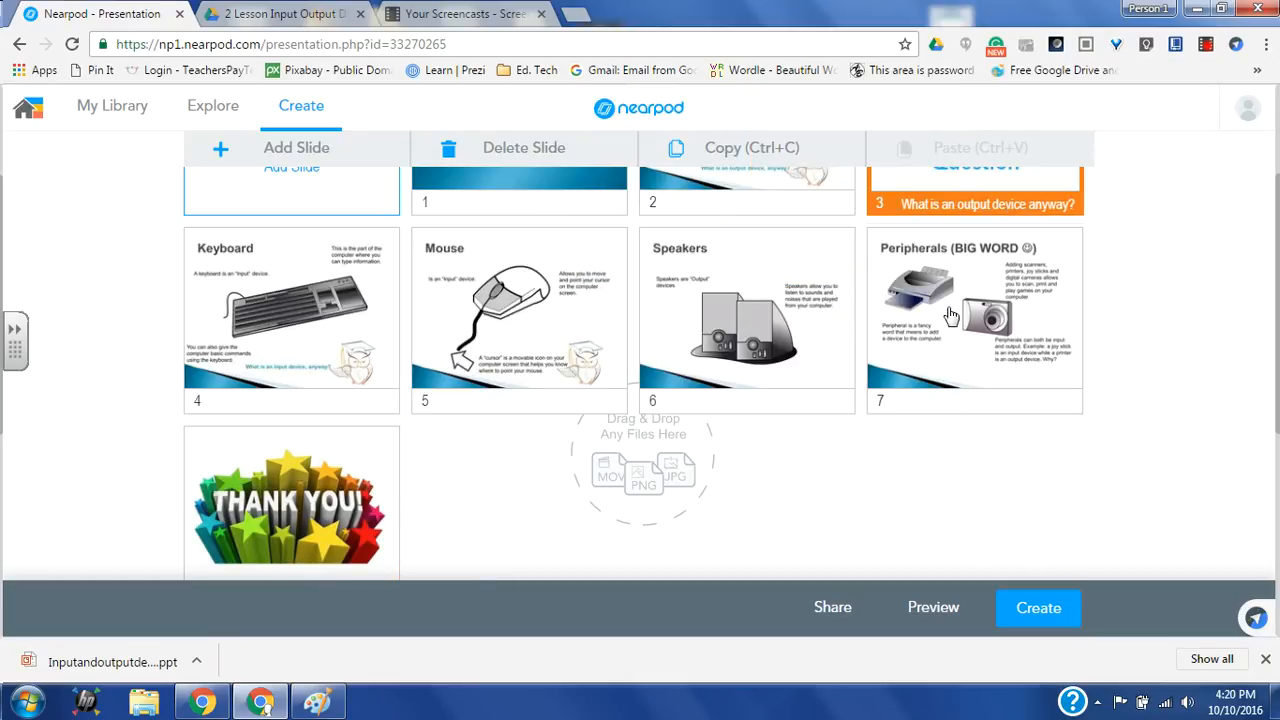
pyautogui.scroll(1, 1277, 365)
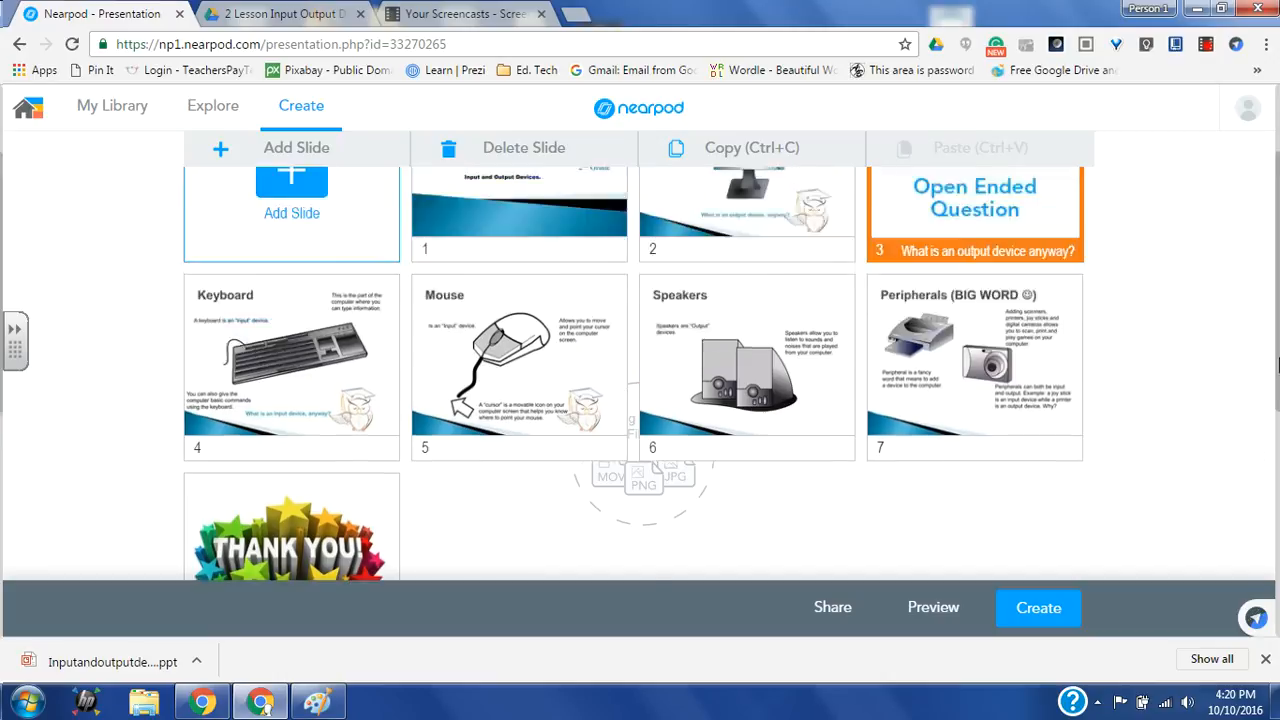
pyautogui.scroll(2, 1277, 365)
pyautogui.scroll(-2, 1275, 376)
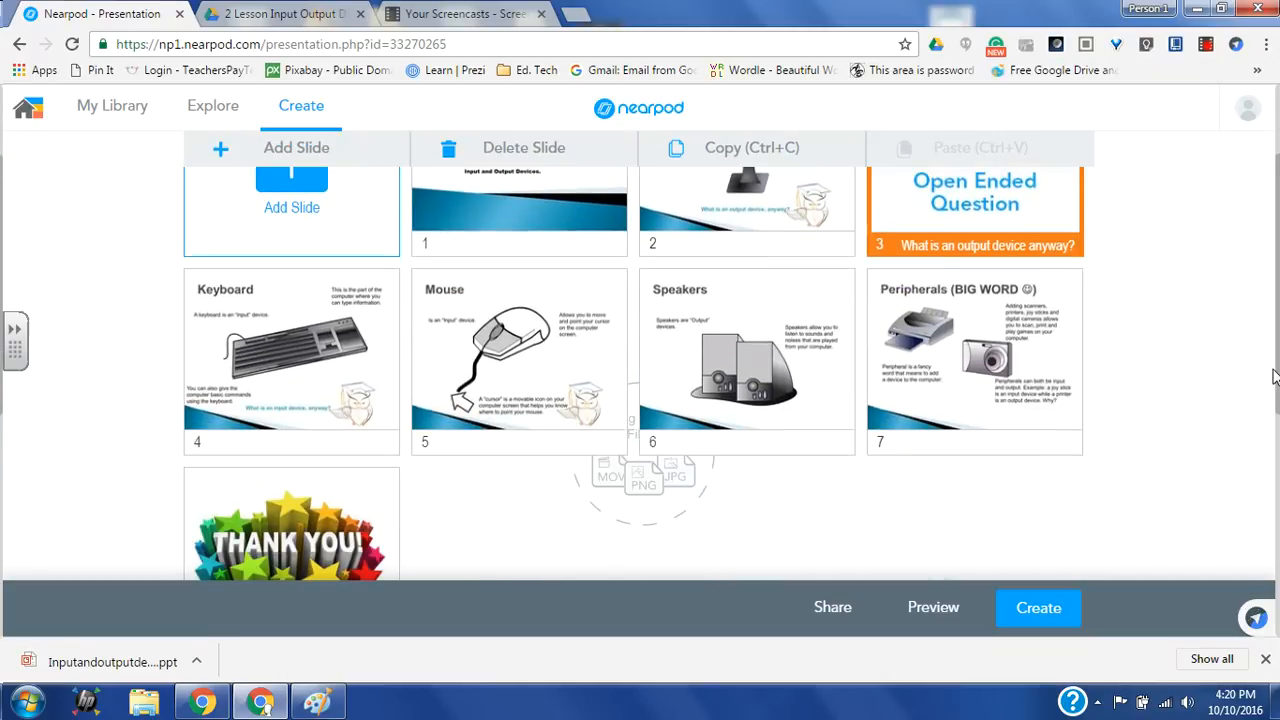
# Step: Preview the Keyboard slide to read the question on it, and close the preview
pyautogui.click(289, 404)
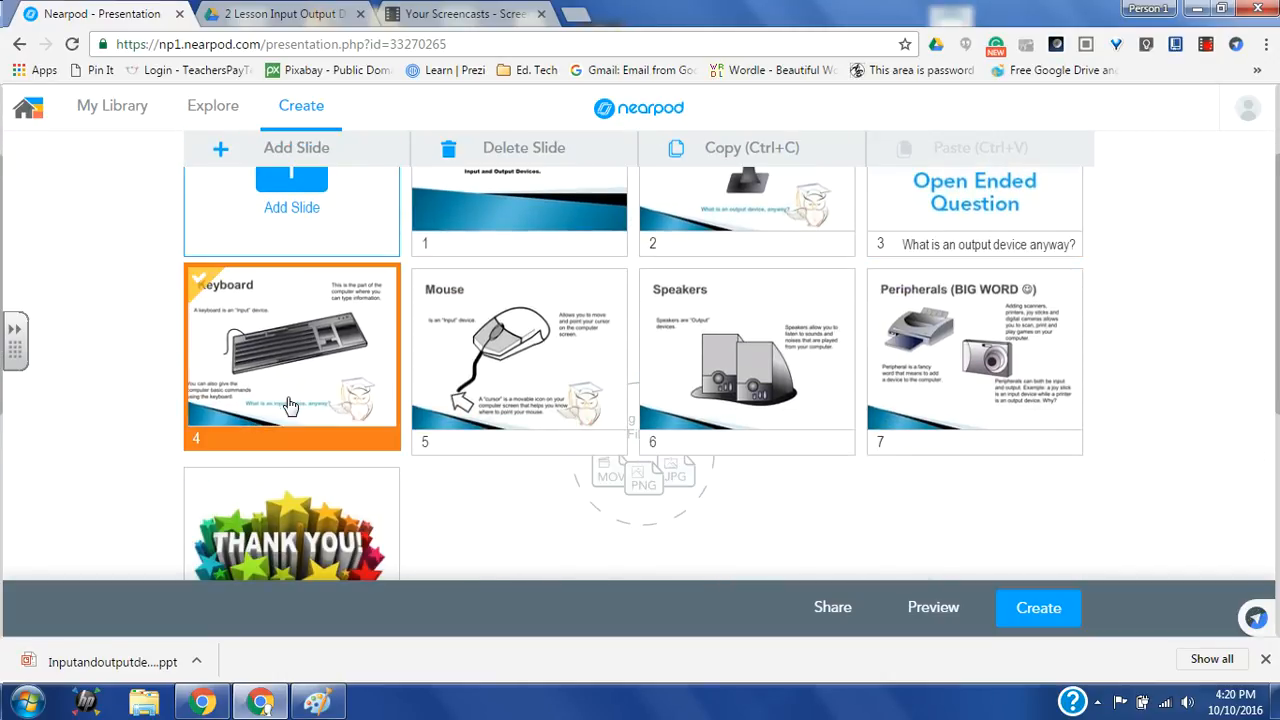
pyautogui.click(936, 606)
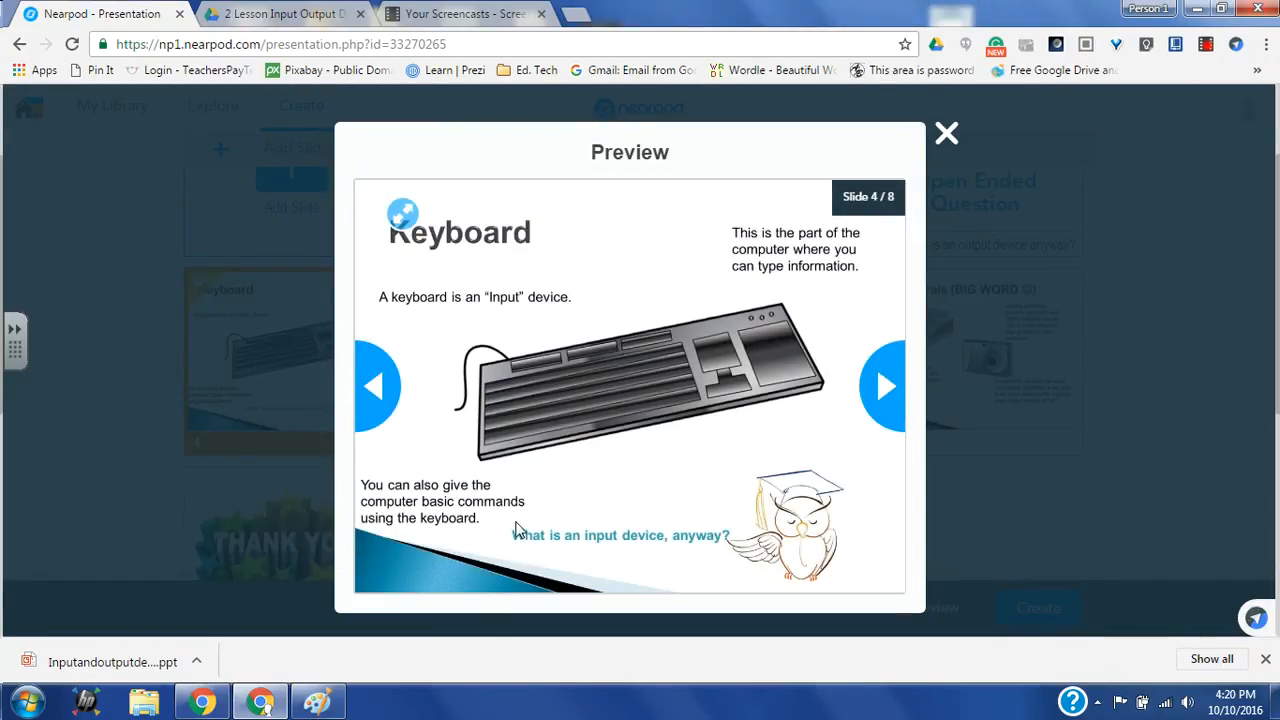
pyautogui.click(944, 134)
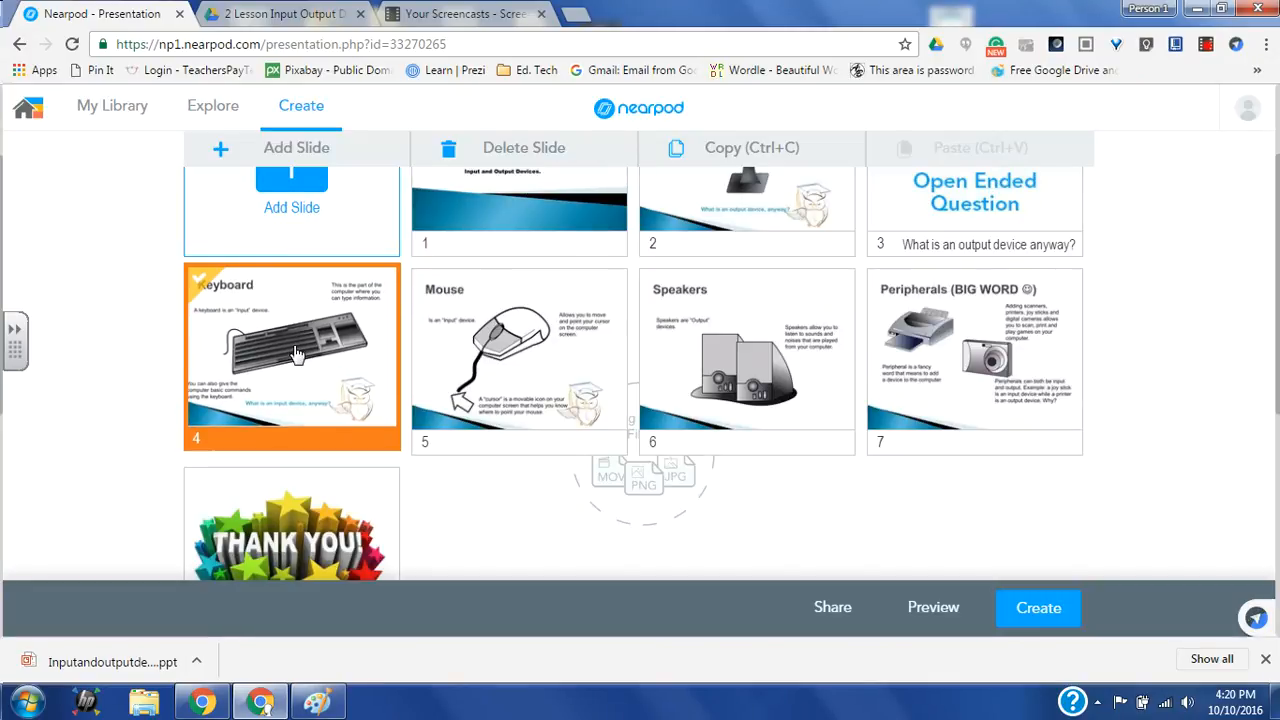
# Step: Add an open ended question asking "What is an input device anyway?" and place it directly after the Keyboard slide
pyautogui.click(310, 202)
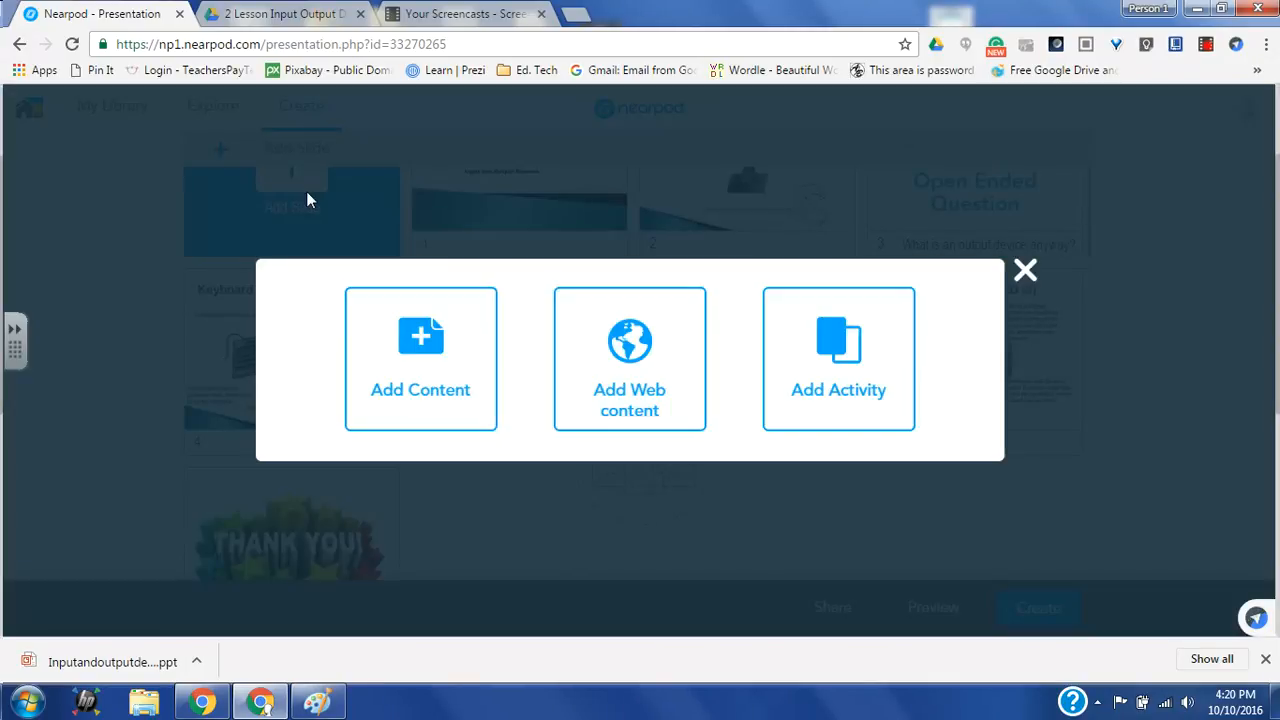
pyautogui.click(846, 336)
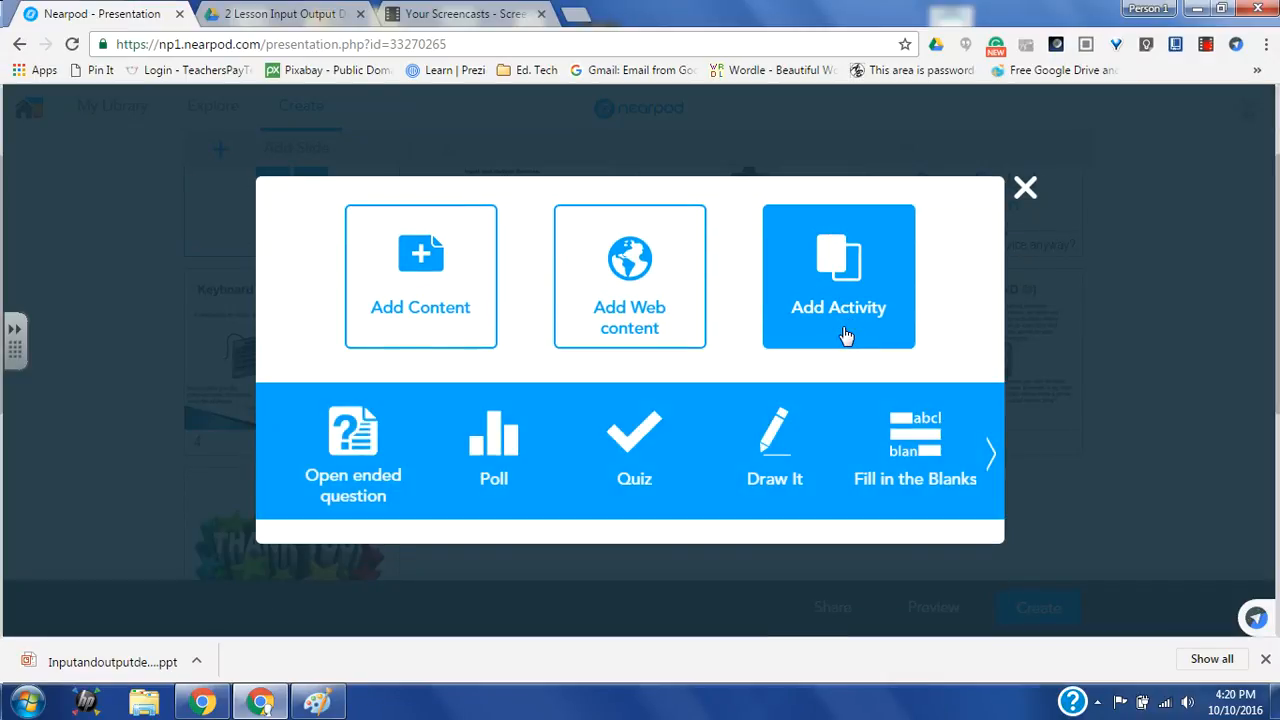
pyautogui.click(320, 463)
pyautogui.click(466, 330)
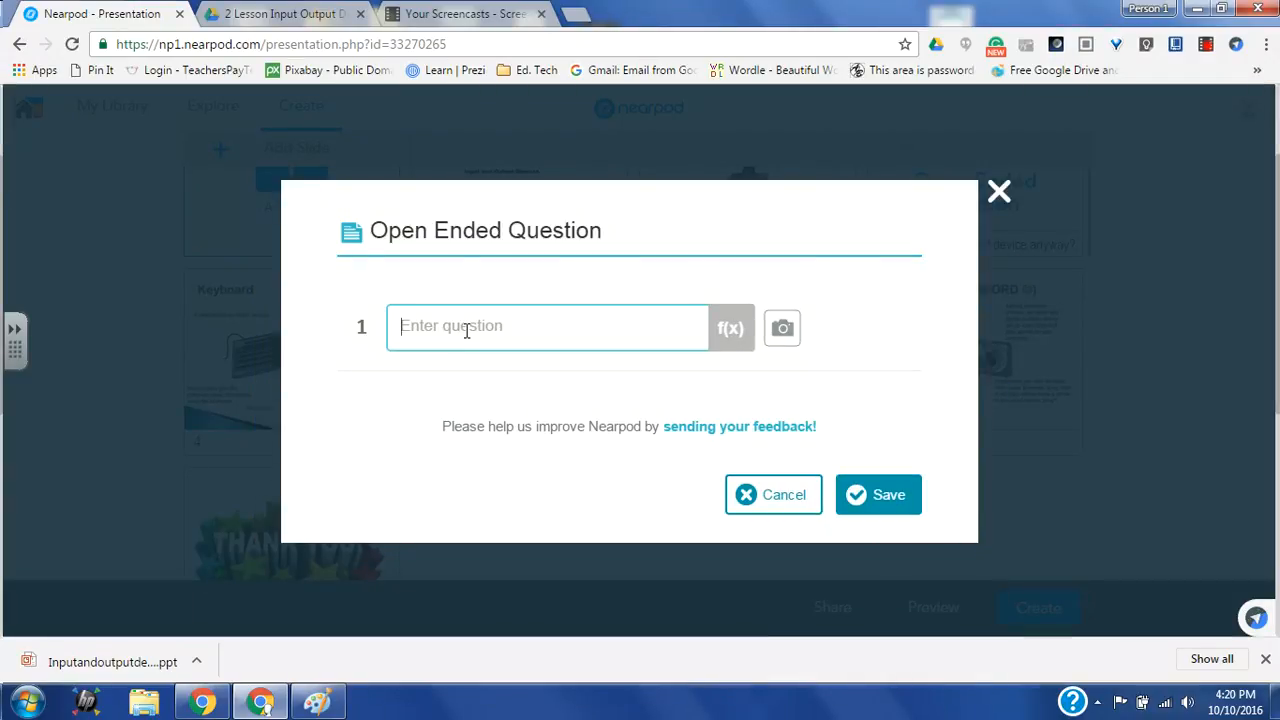
pyautogui.write('What')
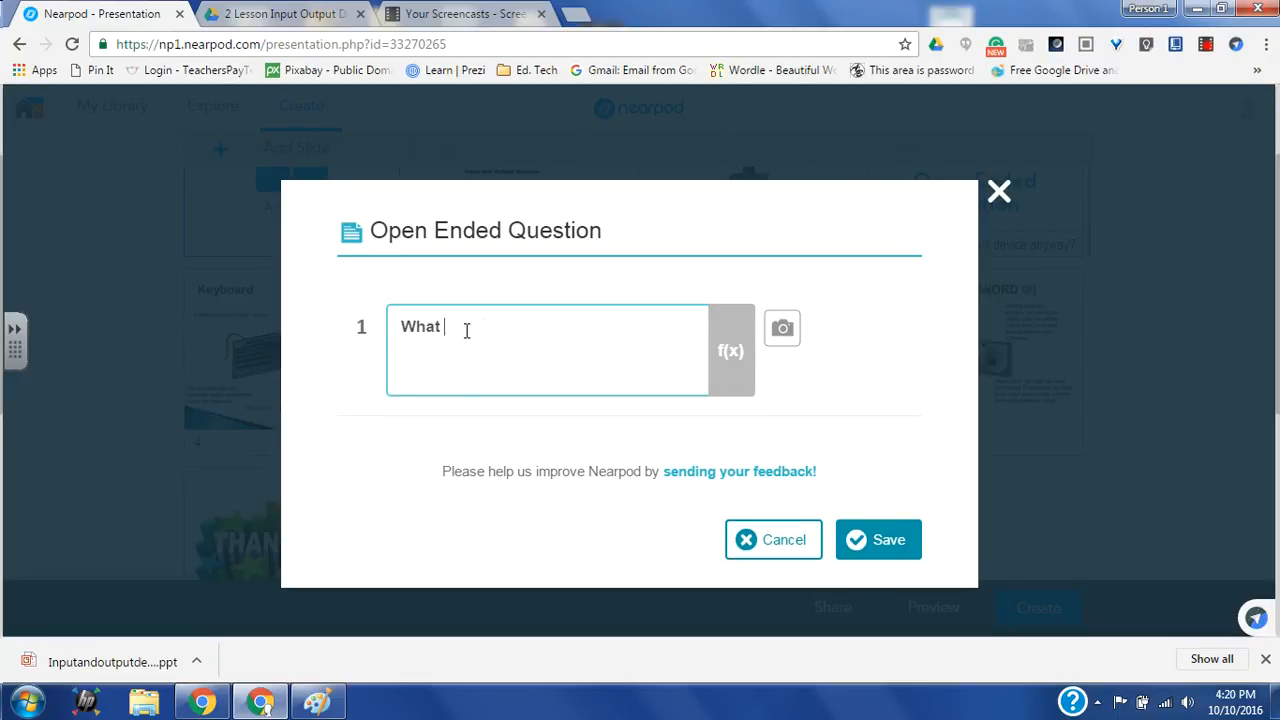
pyautogui.write(' is an input device anyway?')
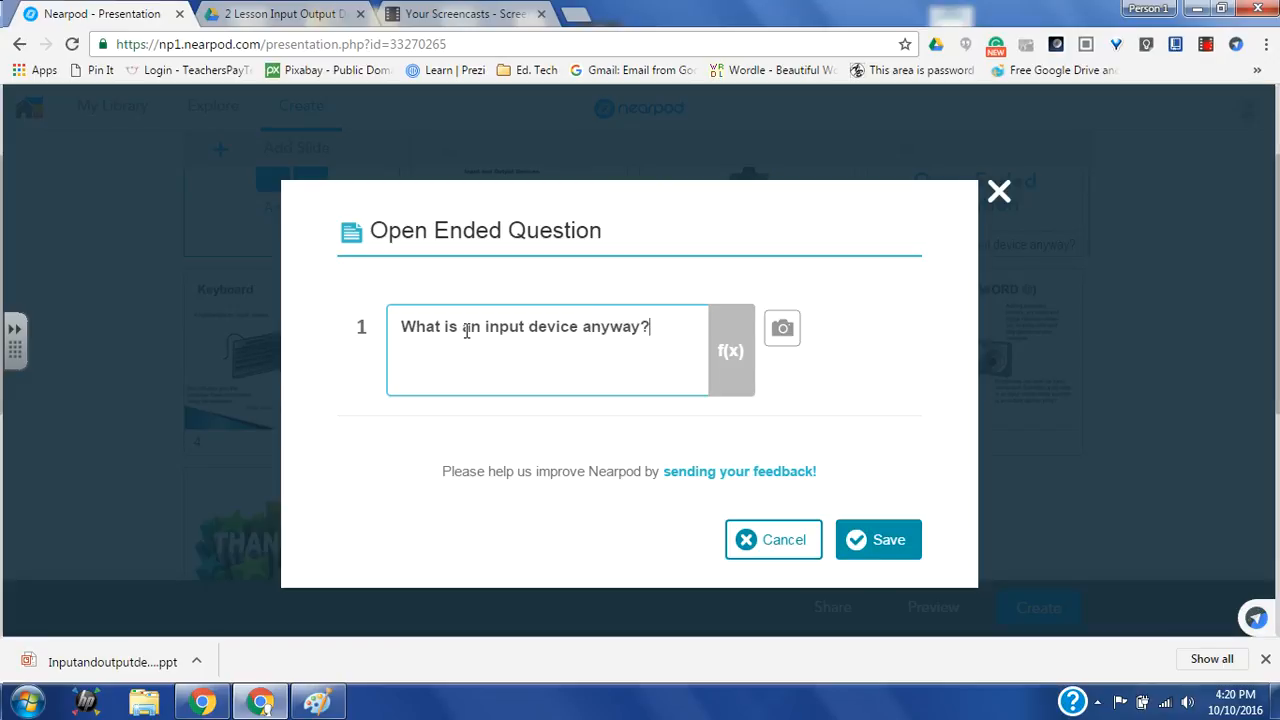
pyautogui.click(889, 538)
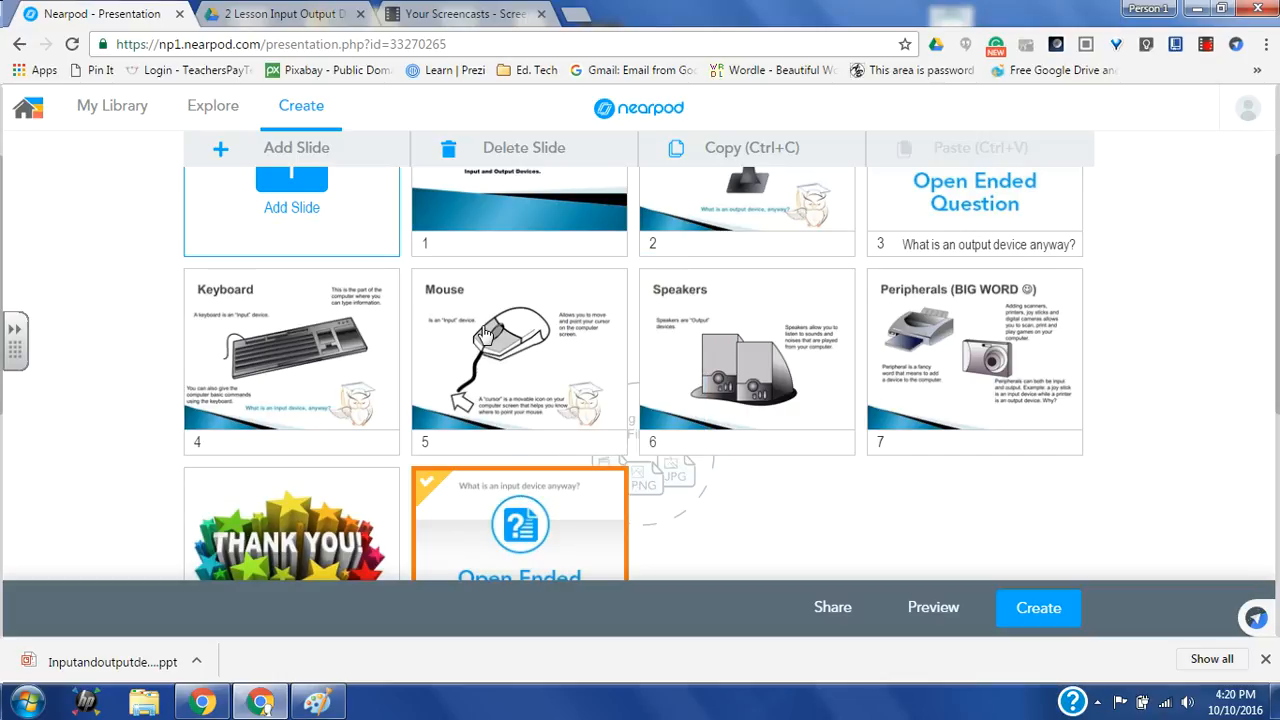
pyautogui.click(484, 333)
pyautogui.moveTo(519, 525); pyautogui.dragTo(512, 312)
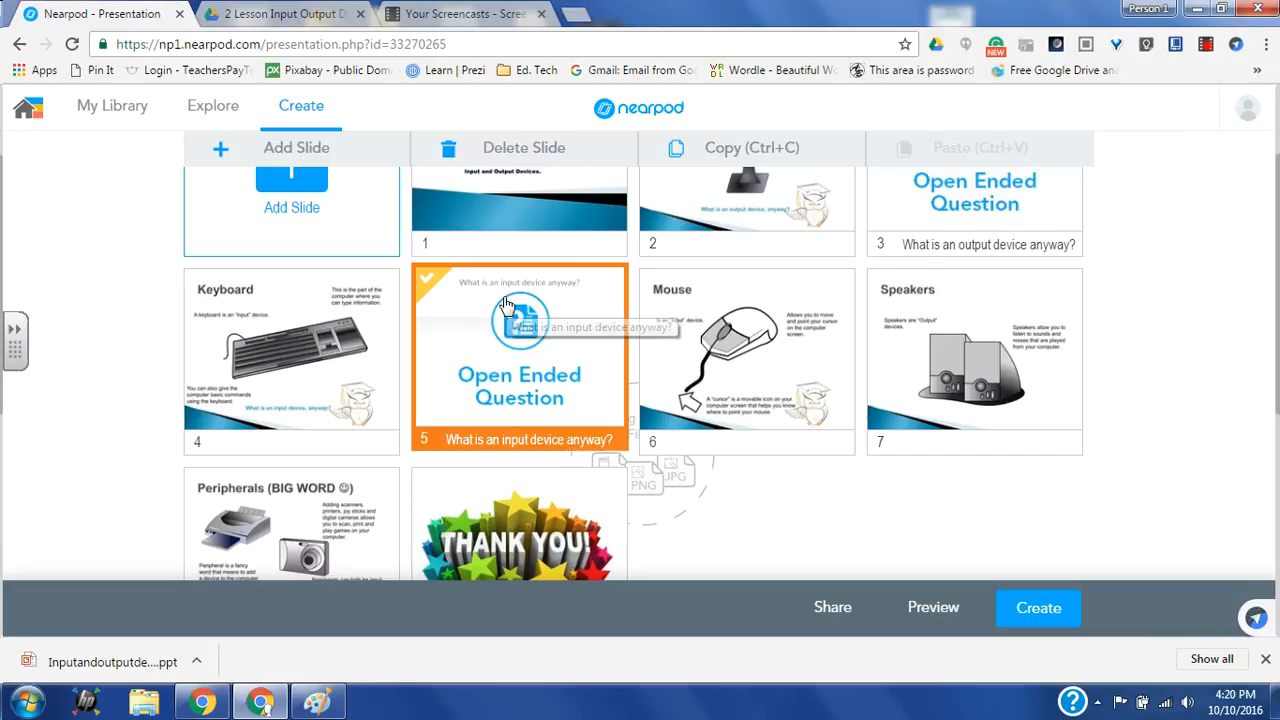
pyautogui.click(692, 320)
pyautogui.click(926, 333)
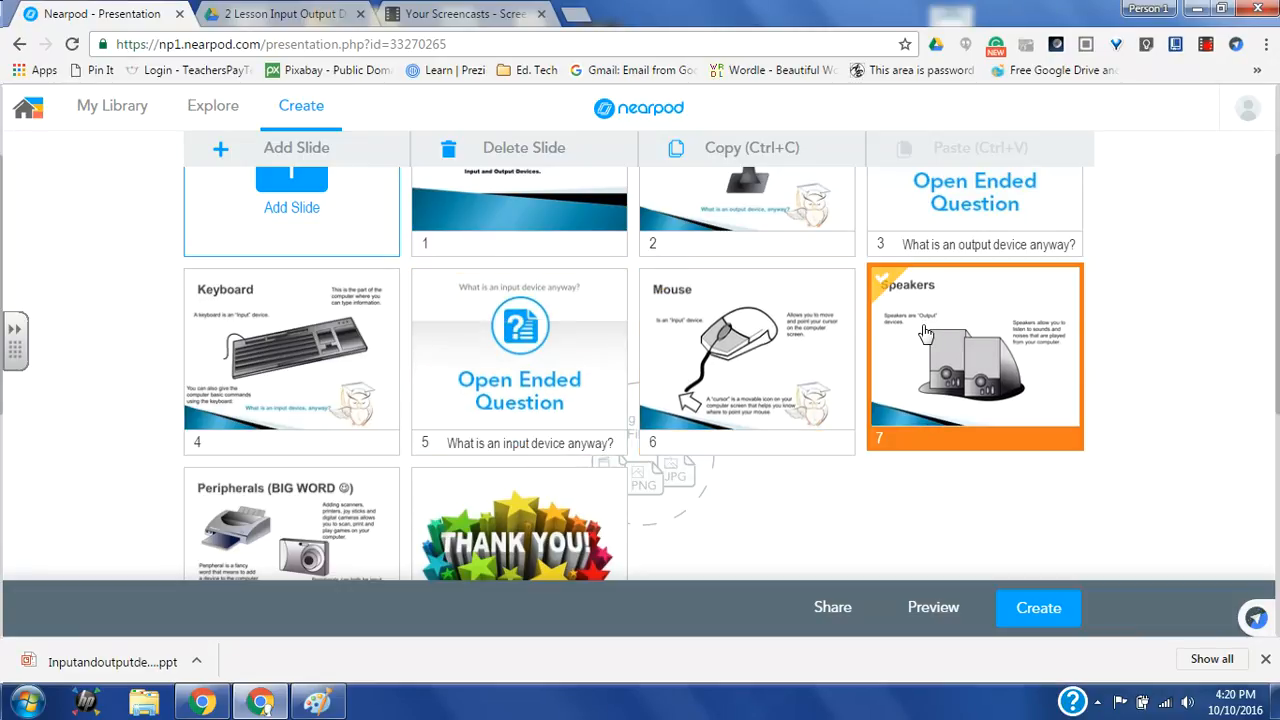
pyautogui.click(302, 530)
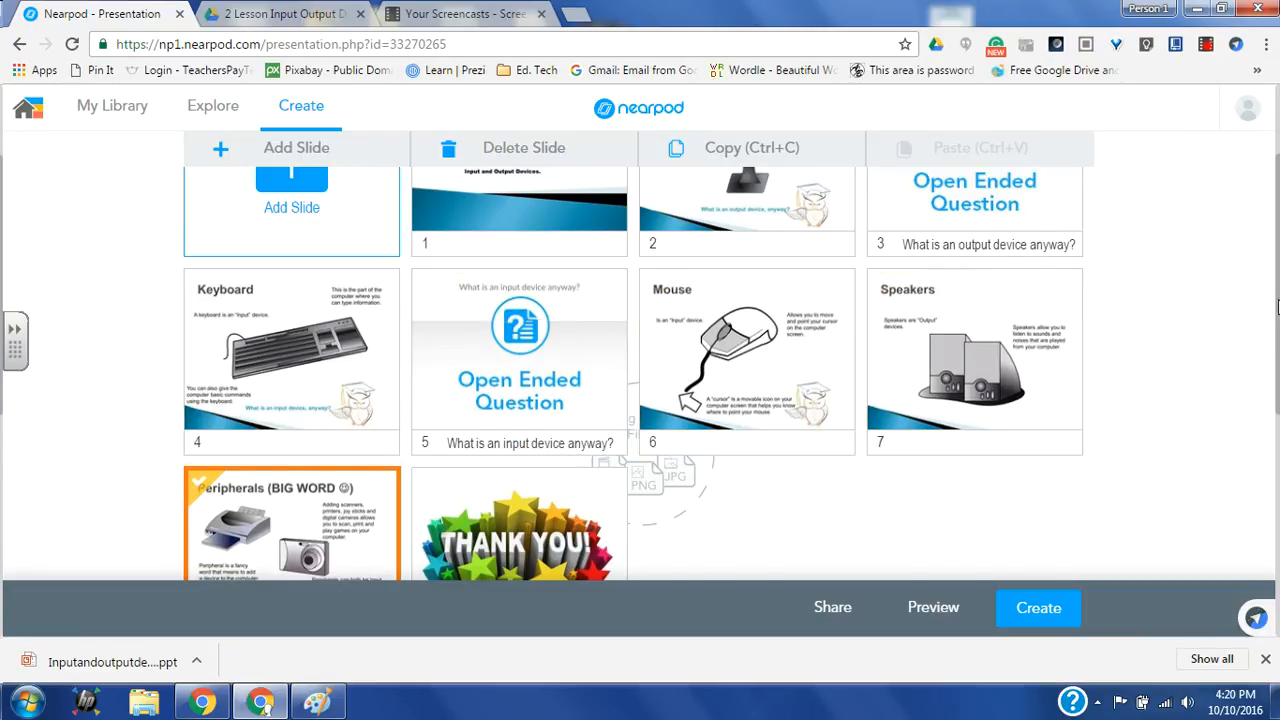
pyautogui.scroll(-2, 1277, 305)
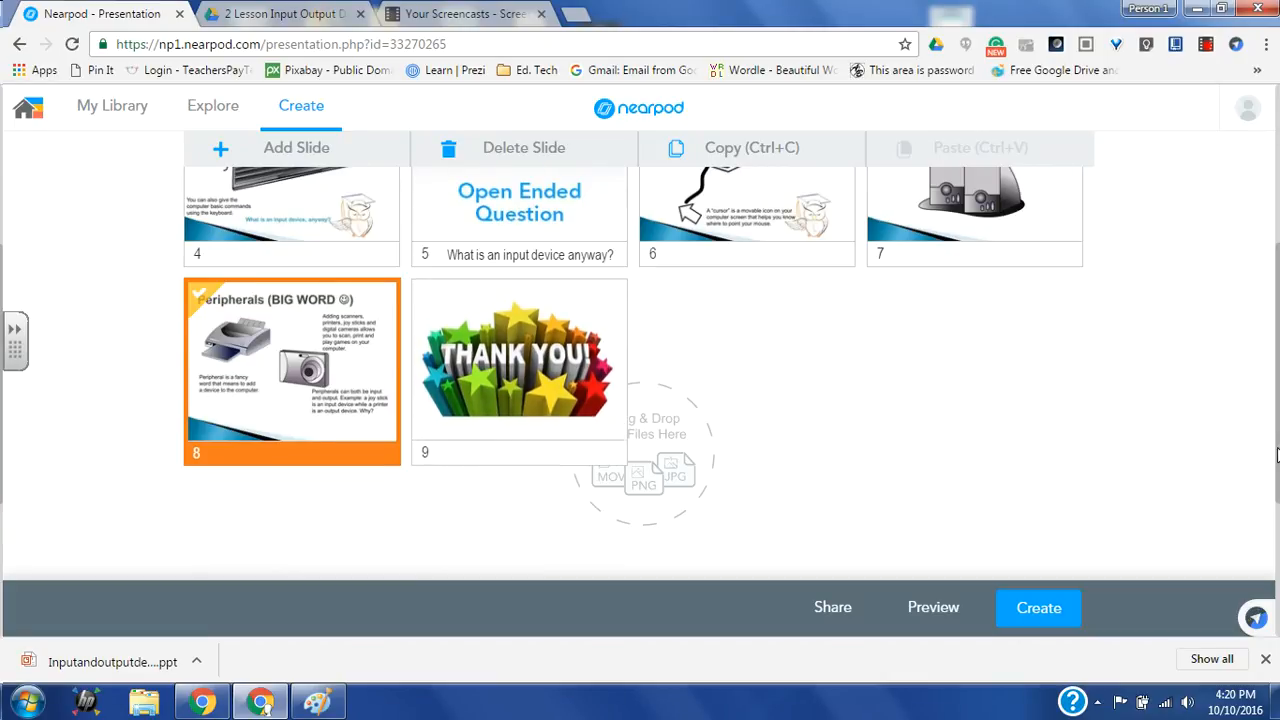
pyautogui.moveTo(1277, 455); pyautogui.dragTo(1277, 362)
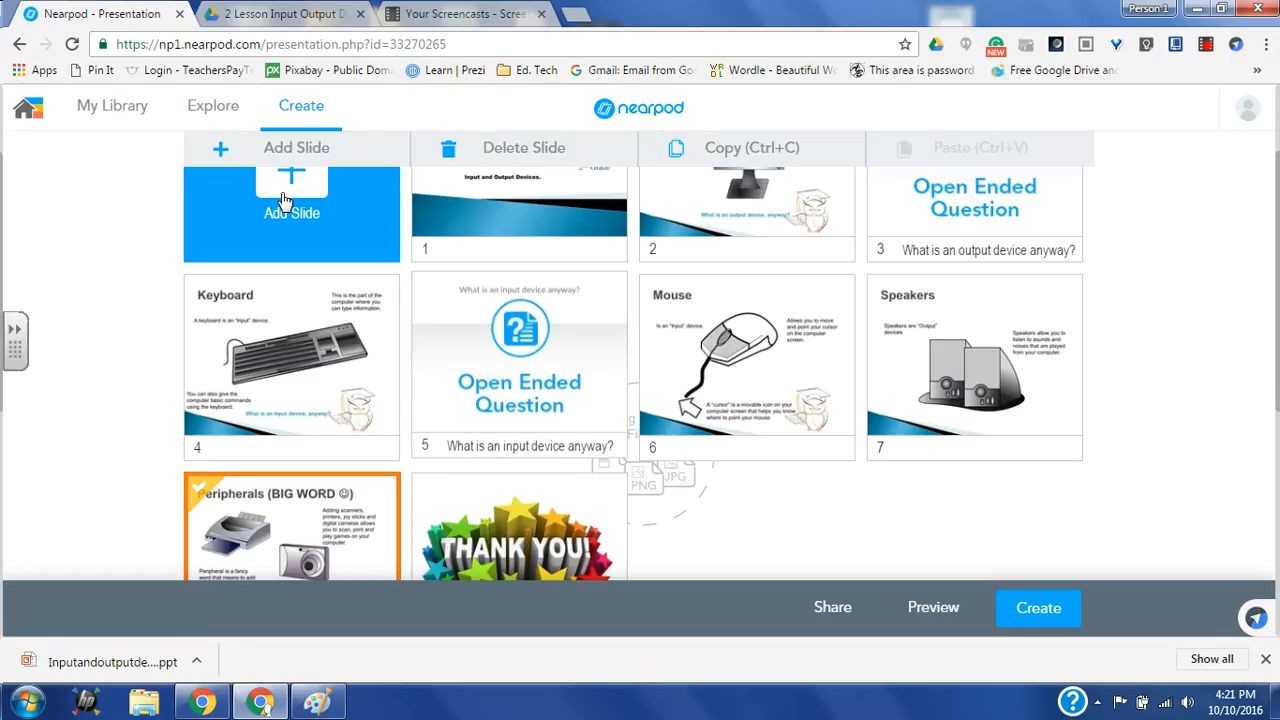
# Step: Add a quiz activity to the lesson and title it "Input and Output Quiz"
pyautogui.click(281, 200)
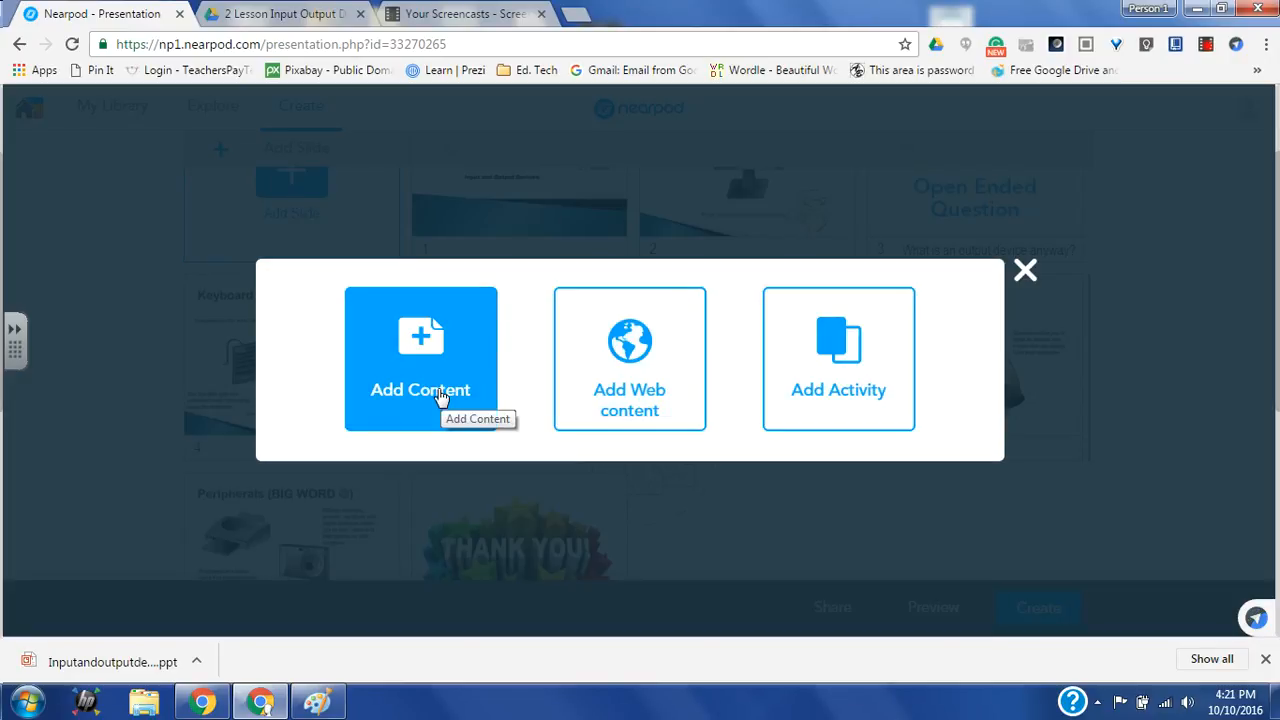
pyautogui.click(883, 360)
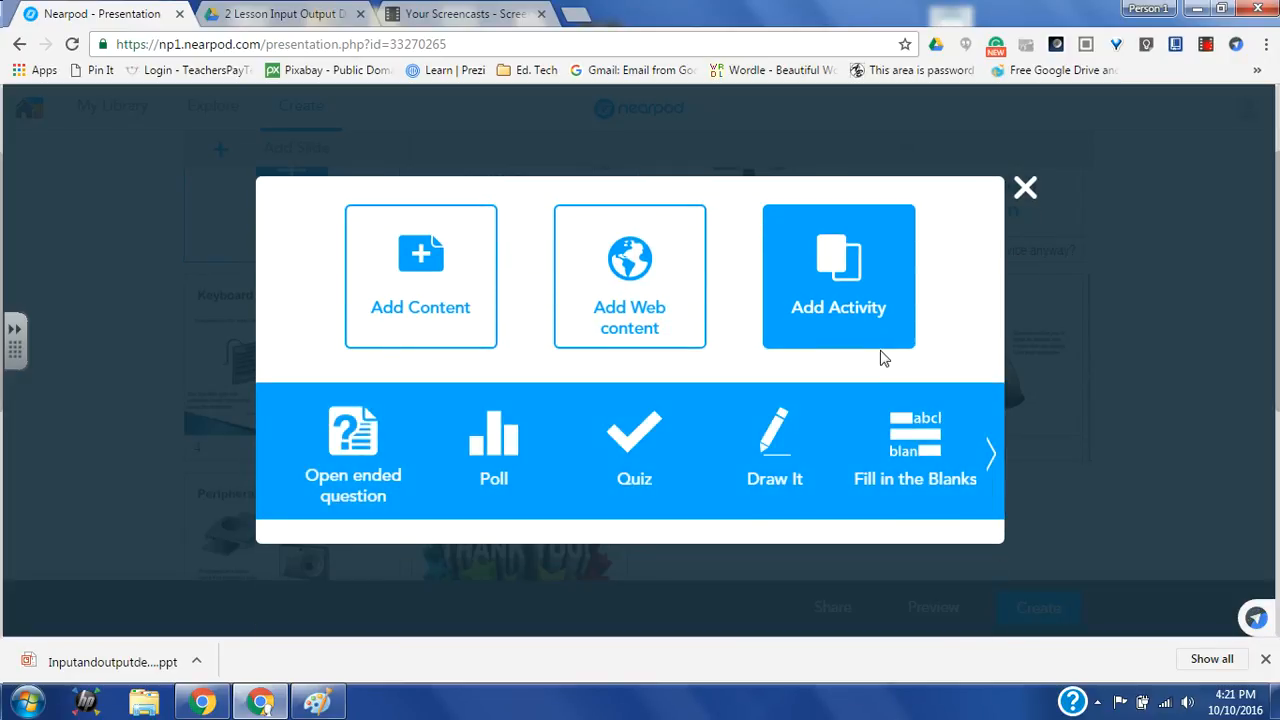
pyautogui.click(641, 456)
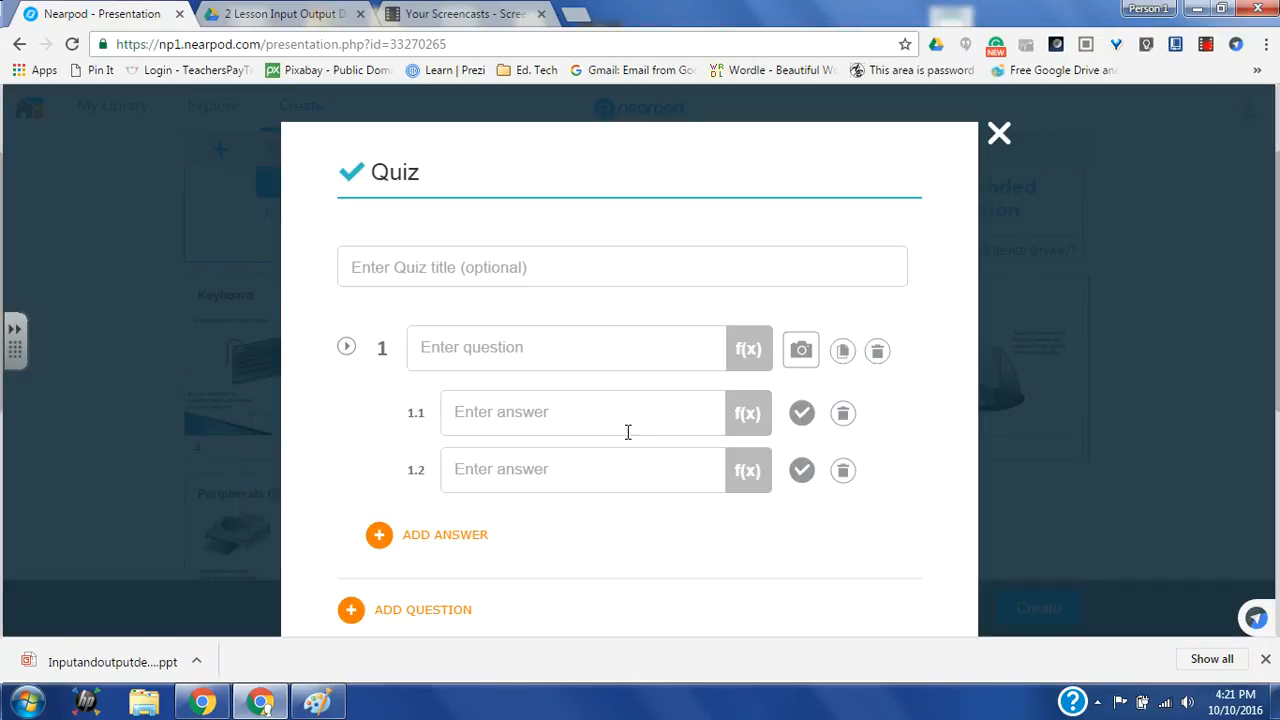
pyautogui.click(462, 275)
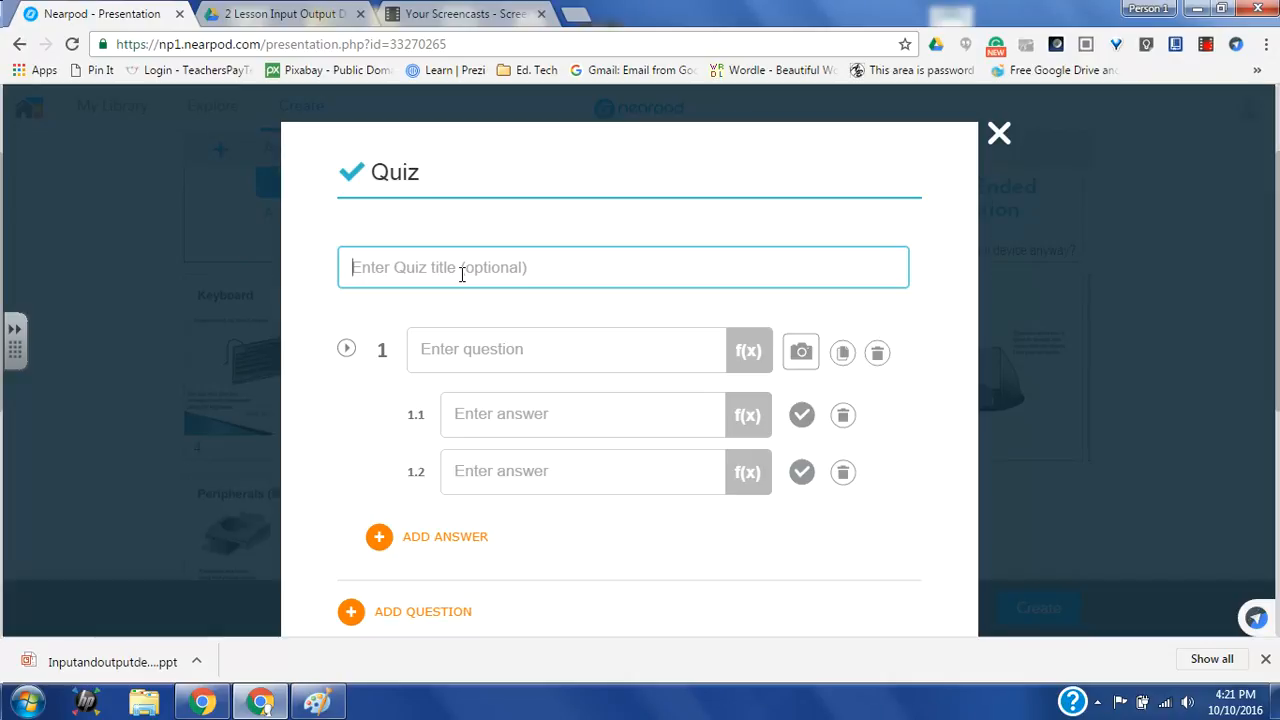
pyautogui.write('Input ')
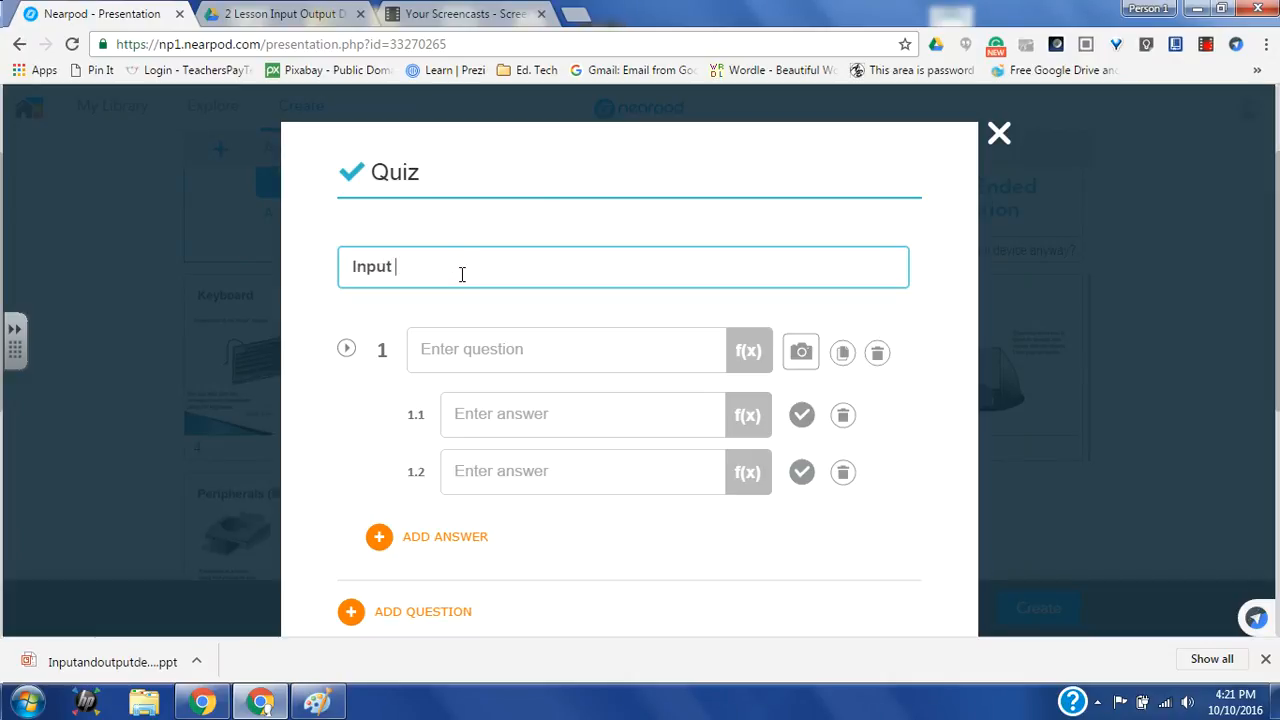
pyautogui.write('and Output Quiz')
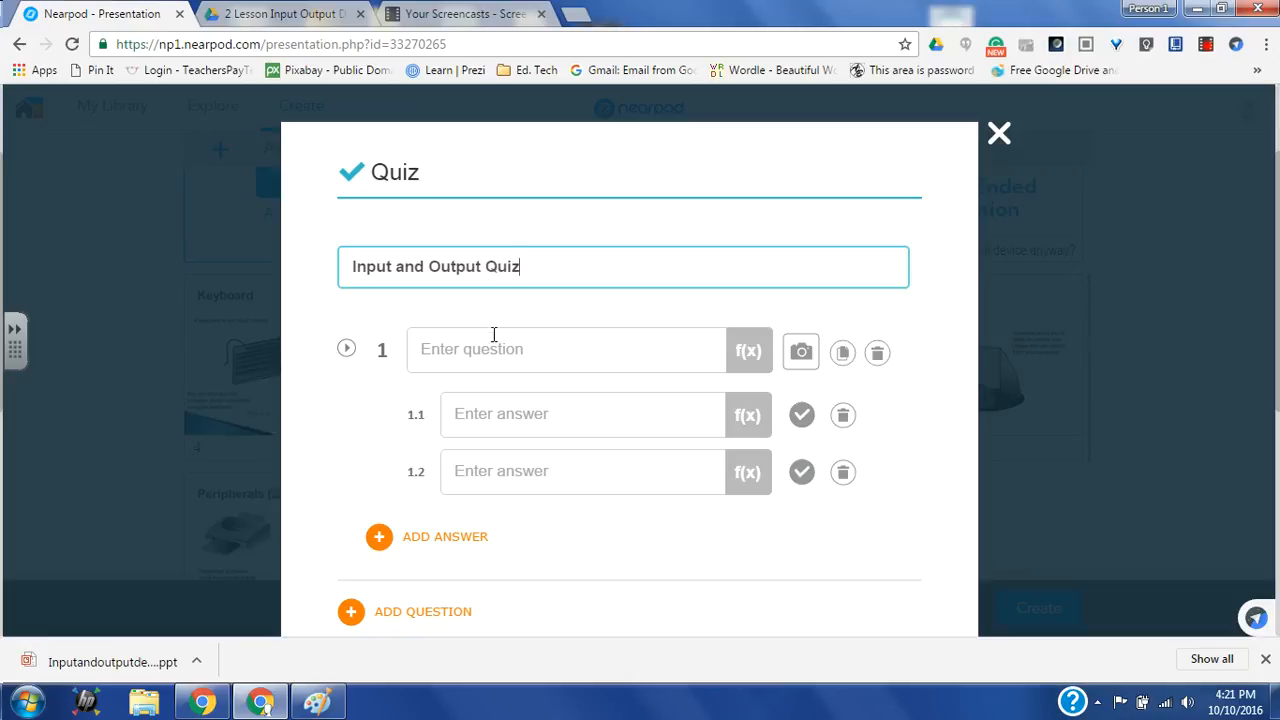
# Step: Write the first quiz question "A mouse is an...." with answers "input device" and "output device", marking "input device" as correct
pyautogui.click(493, 343)
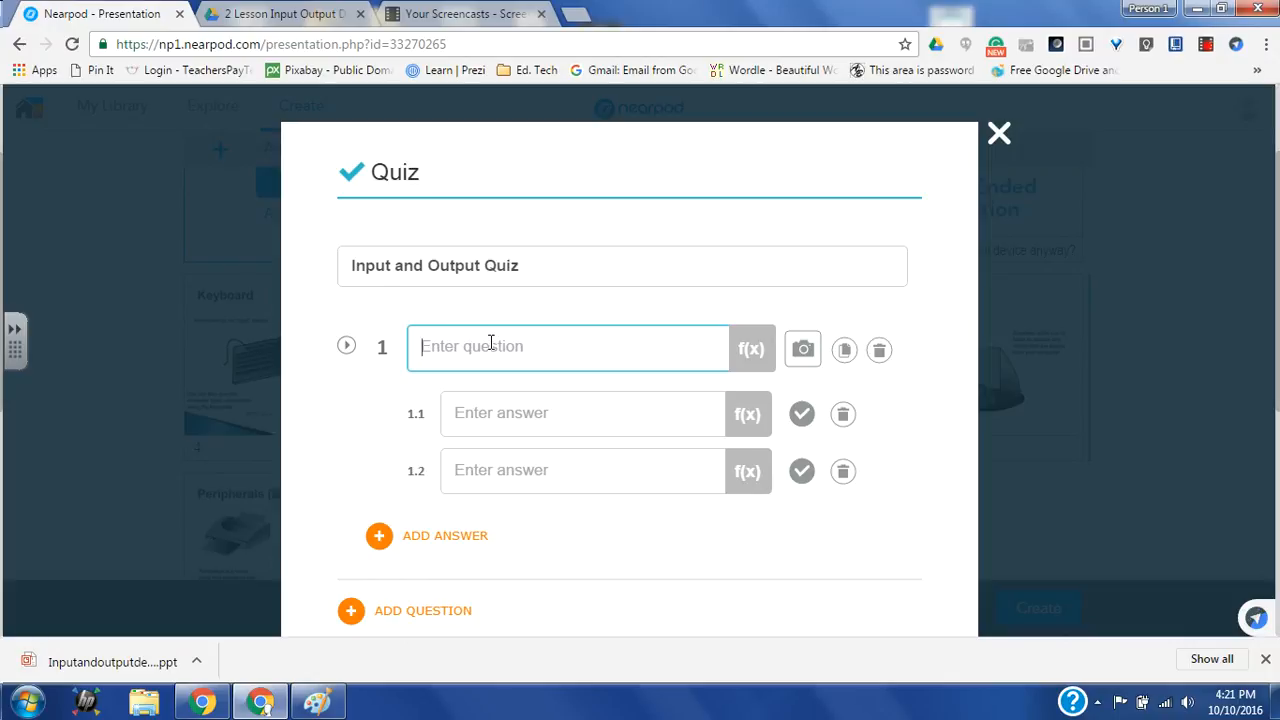
pyautogui.write('A mo')
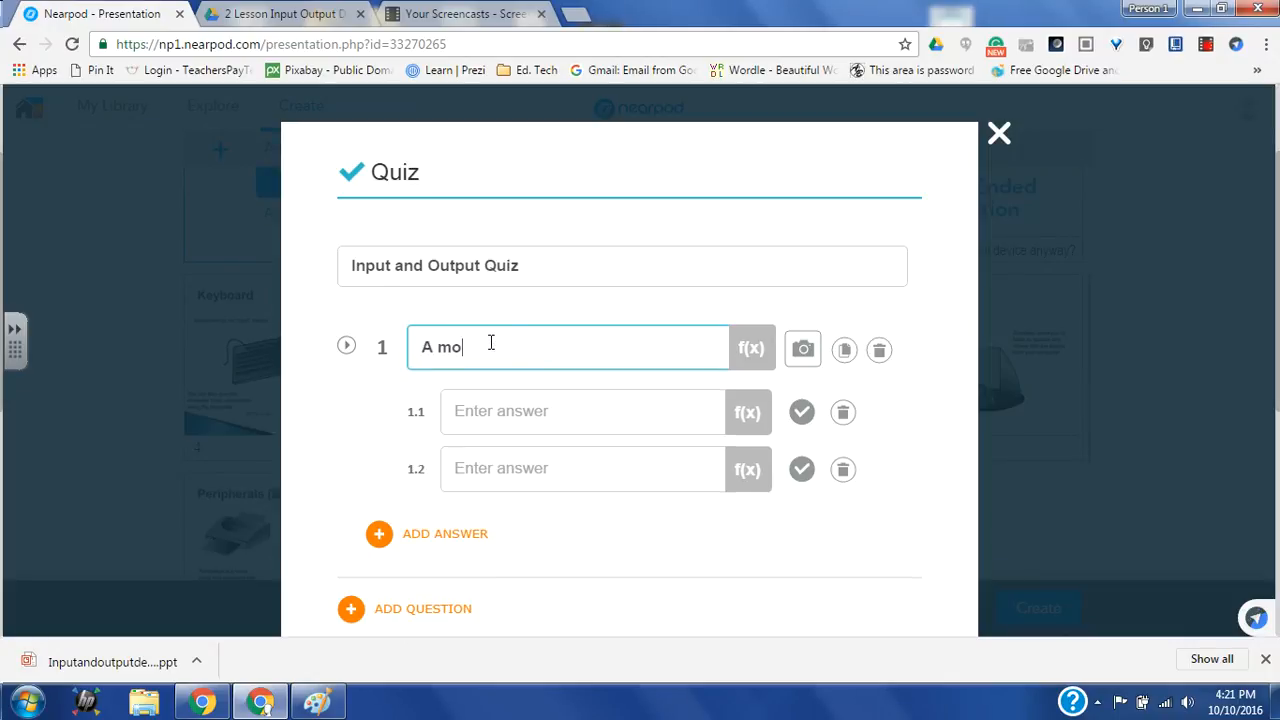
pyautogui.write('use is an....')
pyautogui.click(492, 421)
pyautogui.write('inpu')
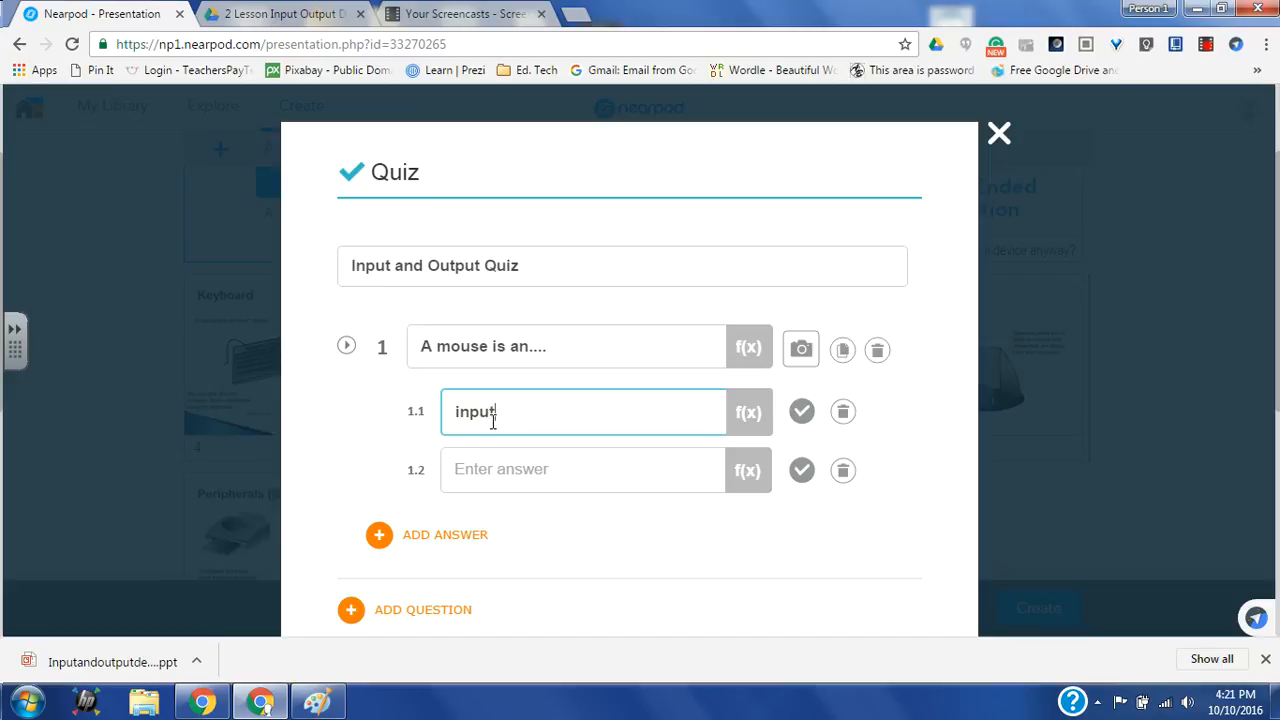
pyautogui.write('t device')
pyautogui.click(486, 477)
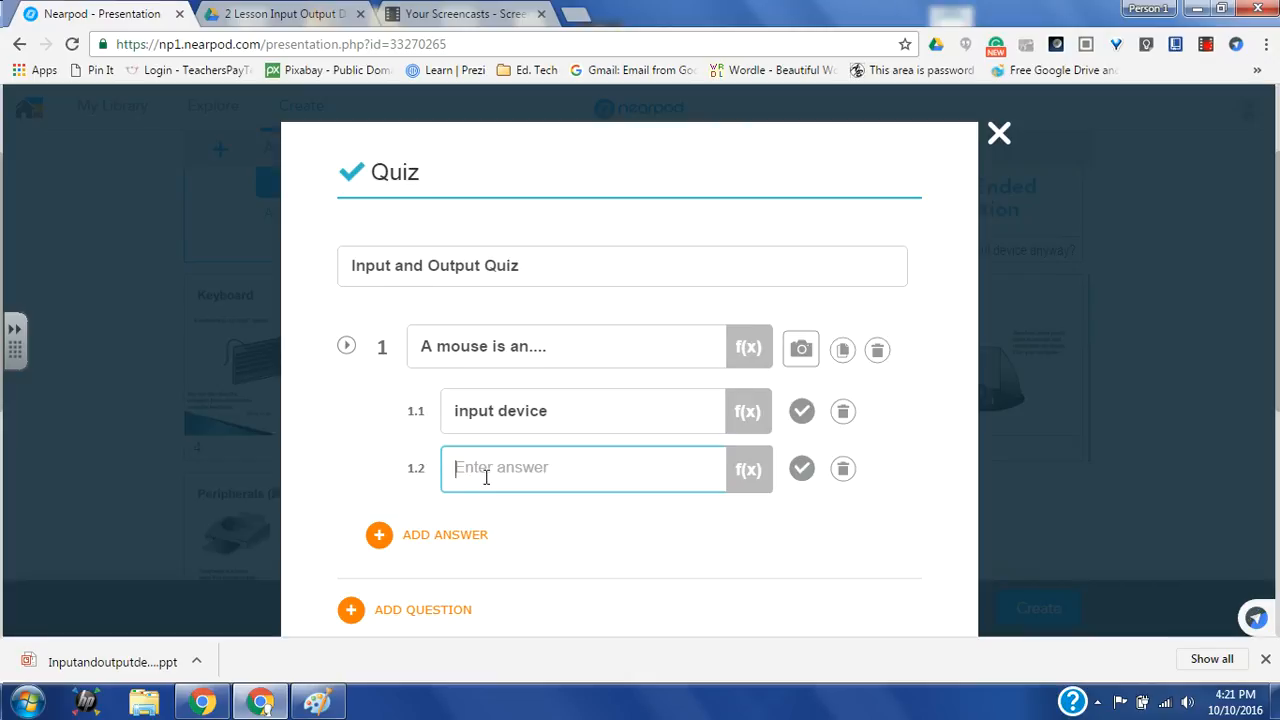
pyautogui.write('output device')
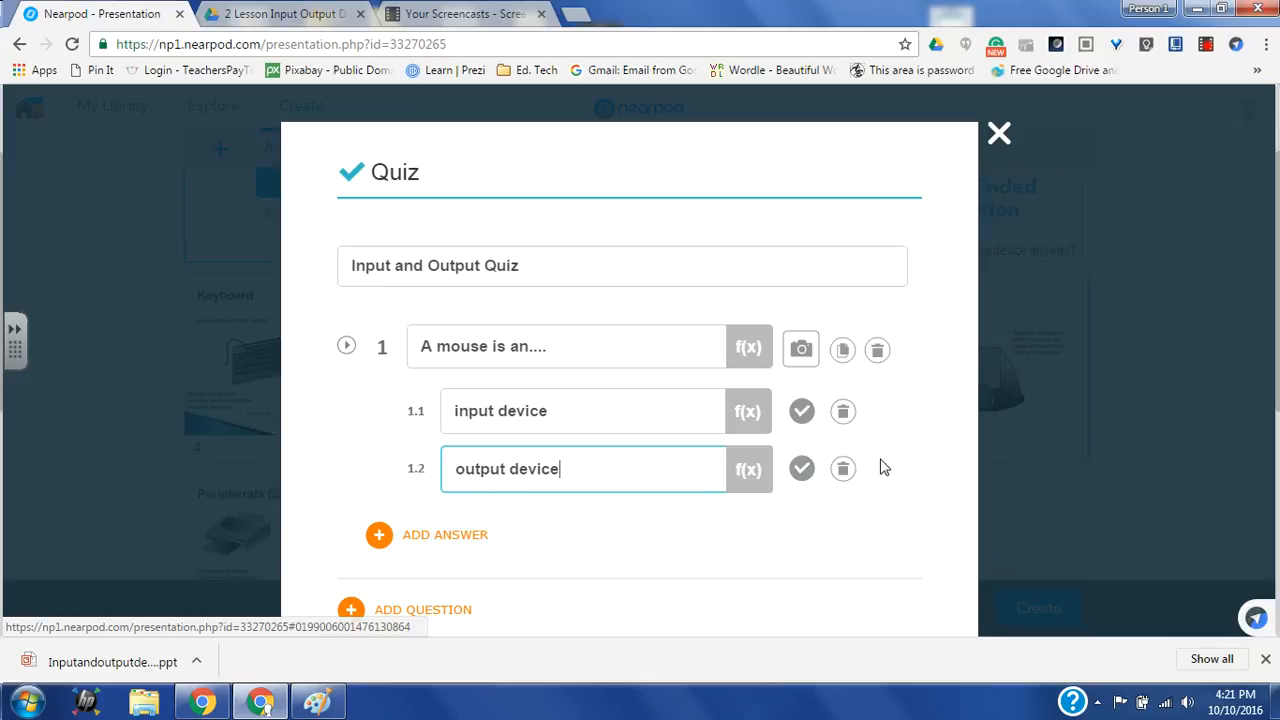
pyautogui.click(800, 412)
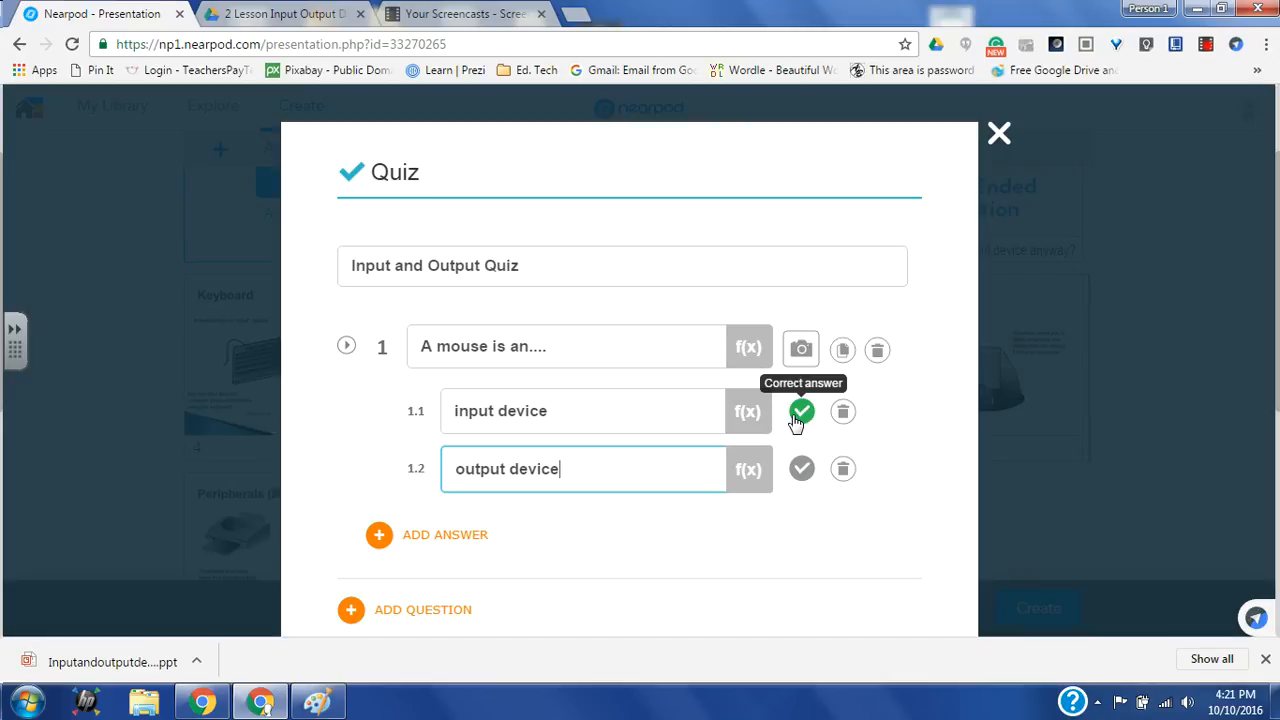
pyautogui.click(797, 418)
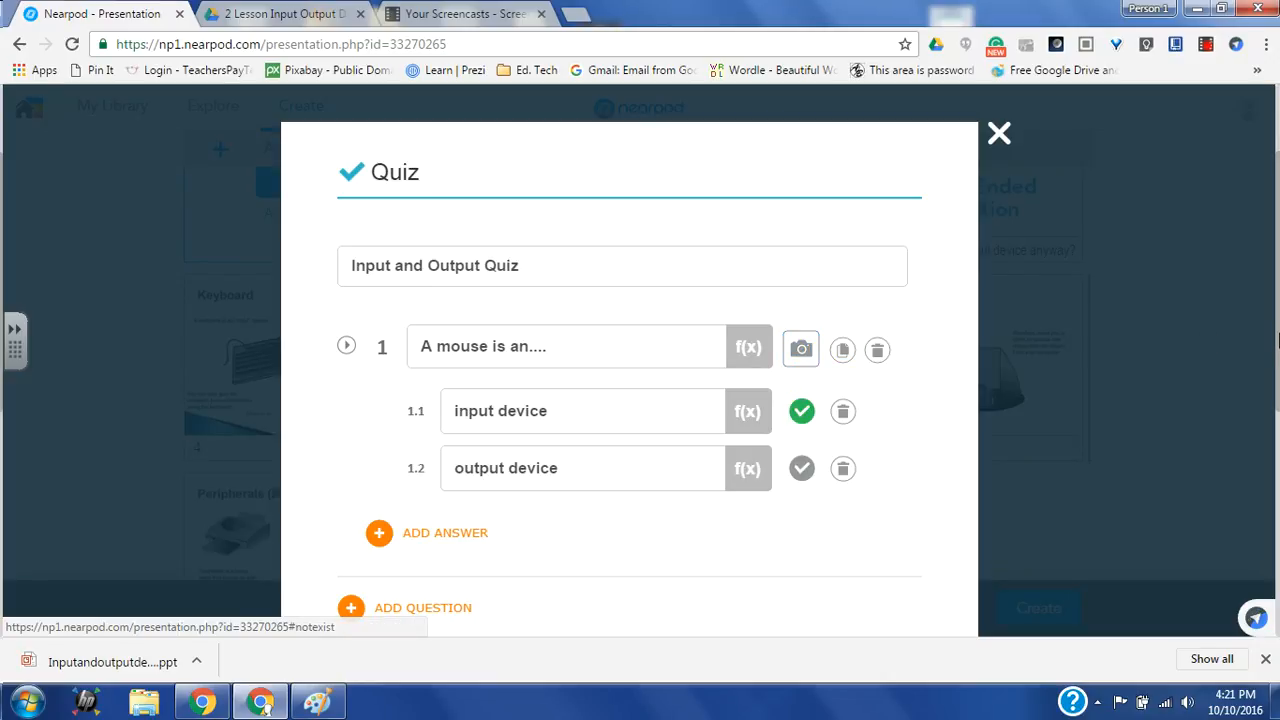
# Step: Add a second quiz question "A speaker is an..." with "input device" as its first answer
pyautogui.scroll(-2, 600, 490)
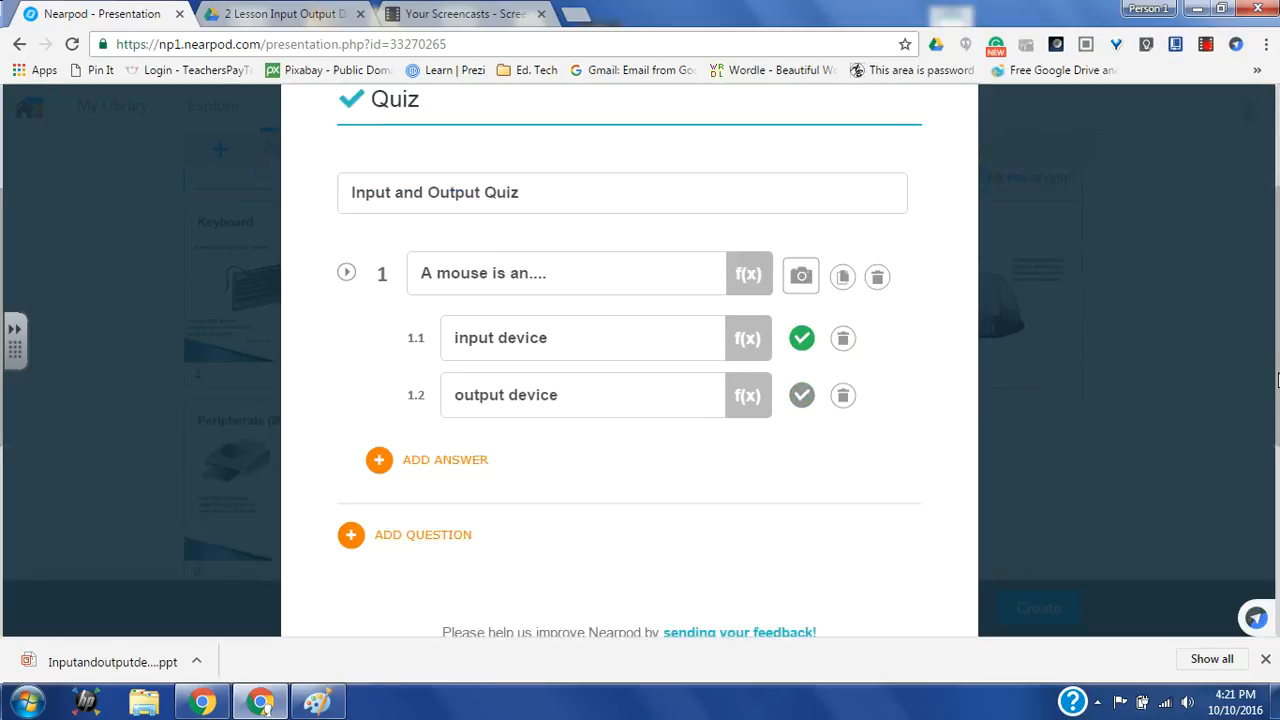
pyautogui.click(446, 535)
pyautogui.click(470, 540)
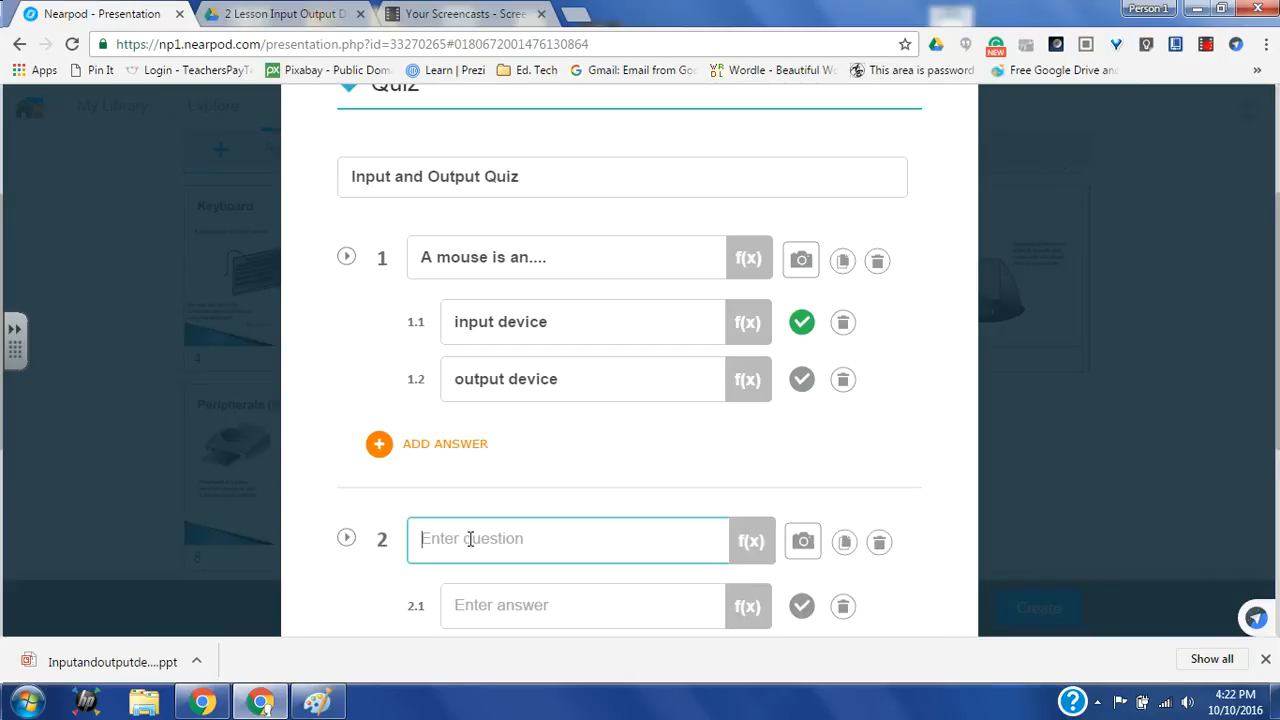
pyautogui.write('A spe')
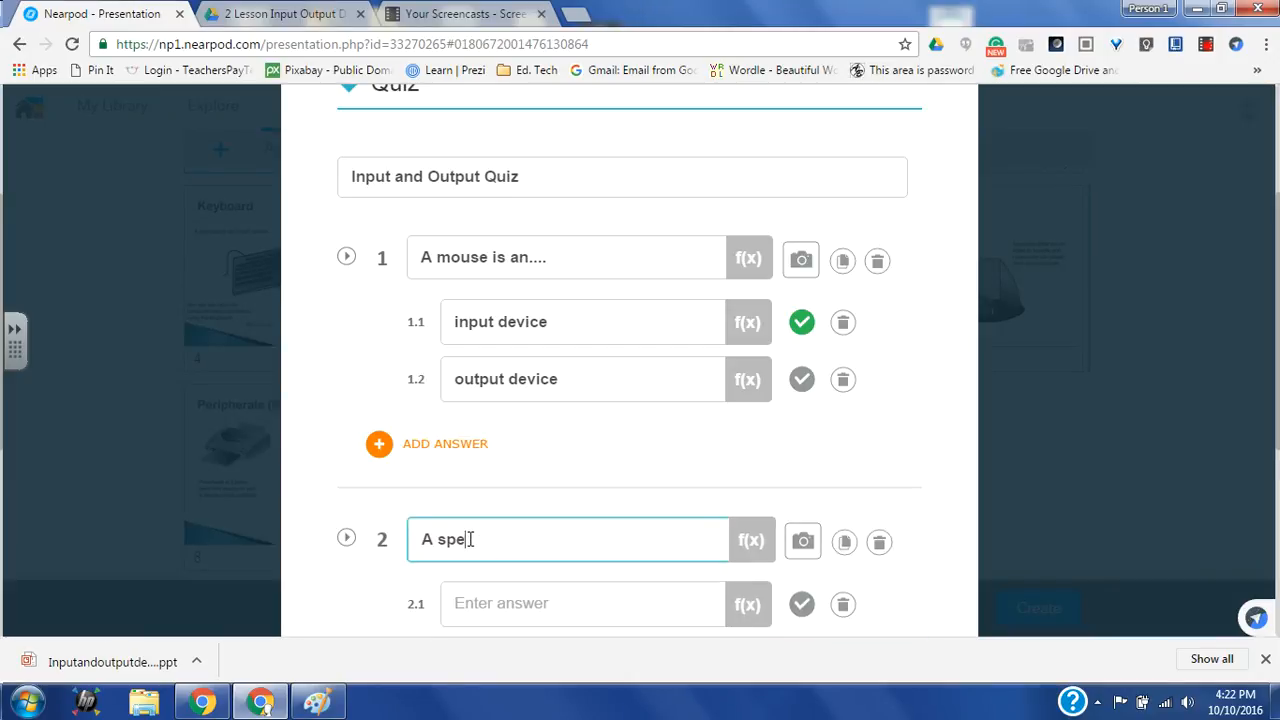
pyautogui.write('aker is an...')
pyautogui.click(472, 612)
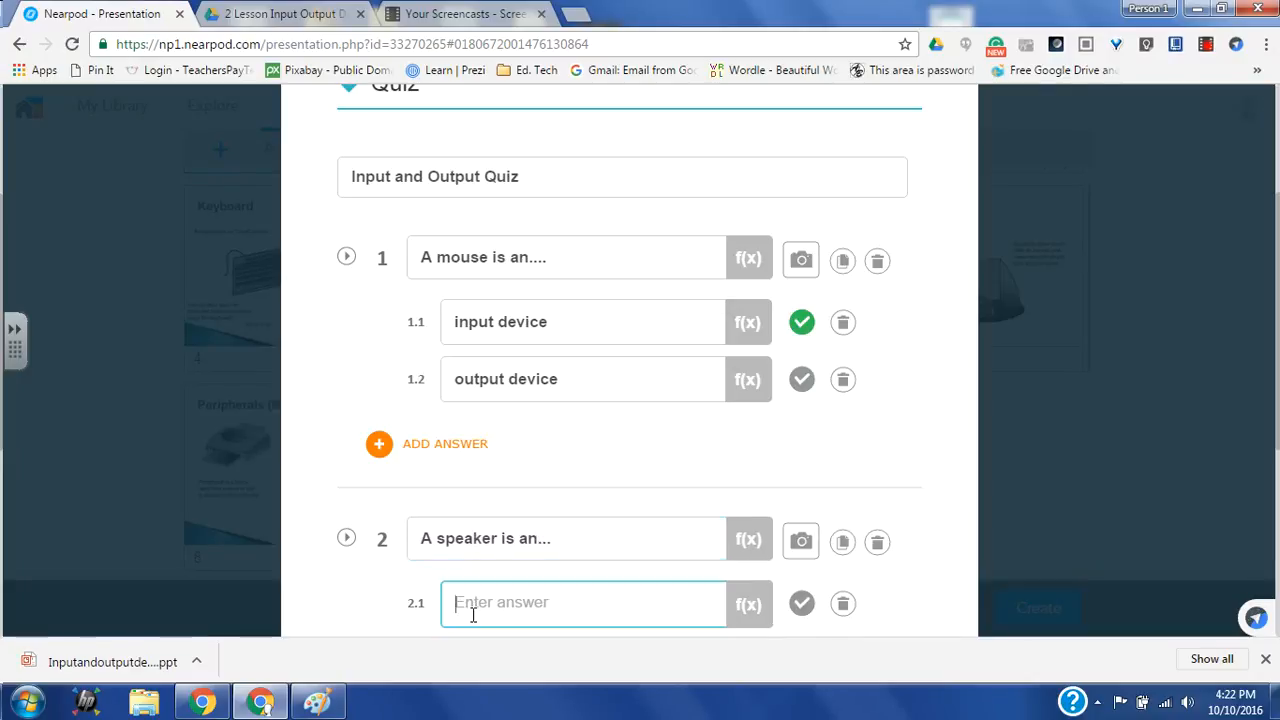
pyautogui.write('input ')
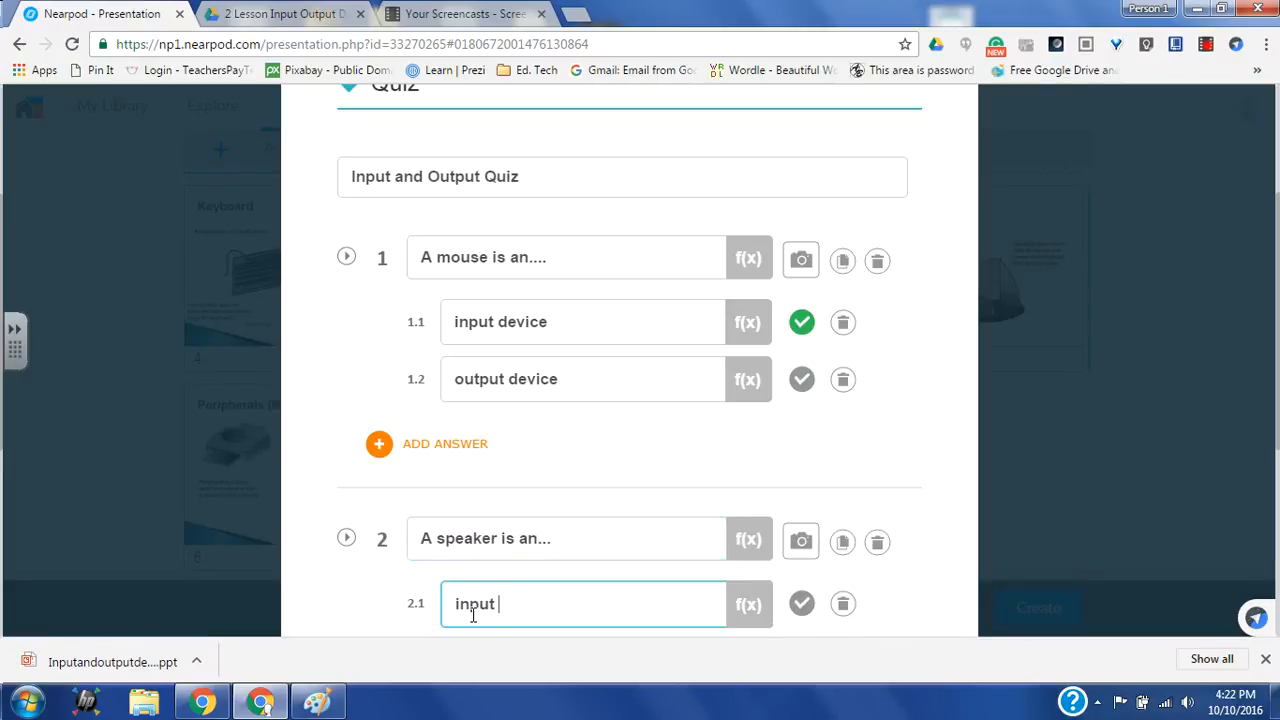
pyautogui.write('device')
pyautogui.press('Return')
# Step: Enter "output device" as the speaker question's second answer and mark it as the correct one
pyautogui.click(558, 537)
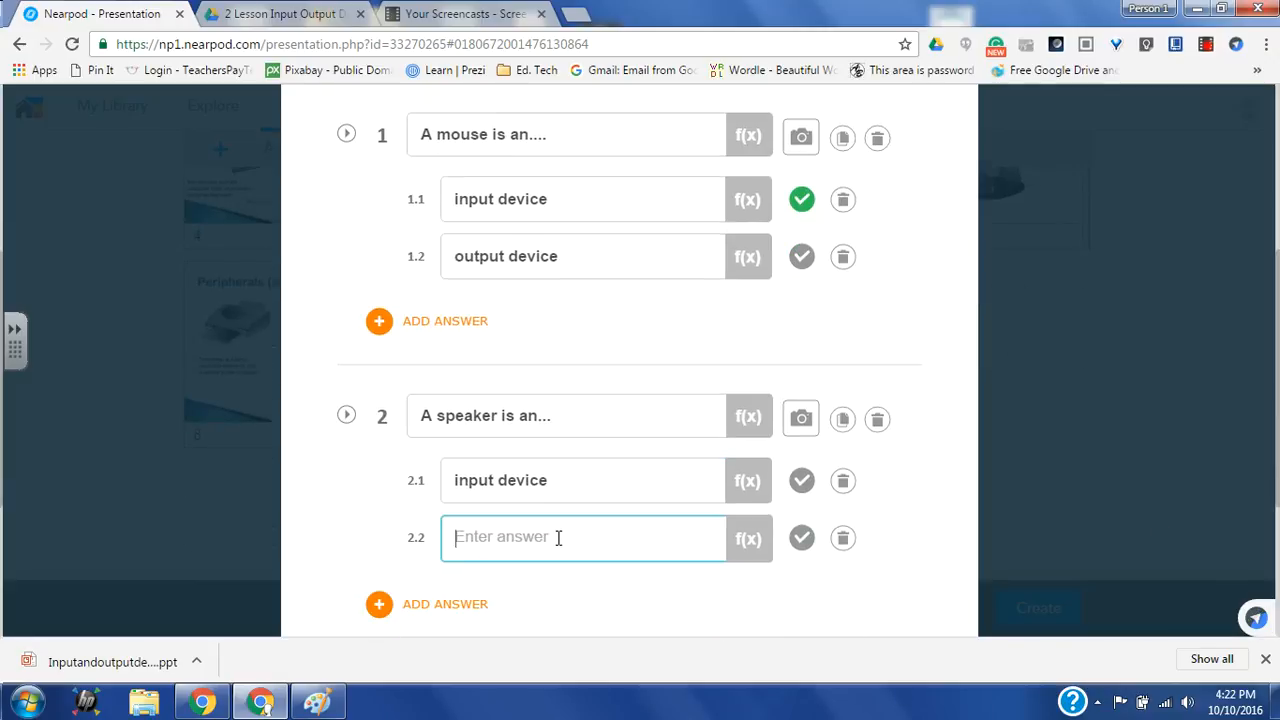
pyautogui.write('output deivc')
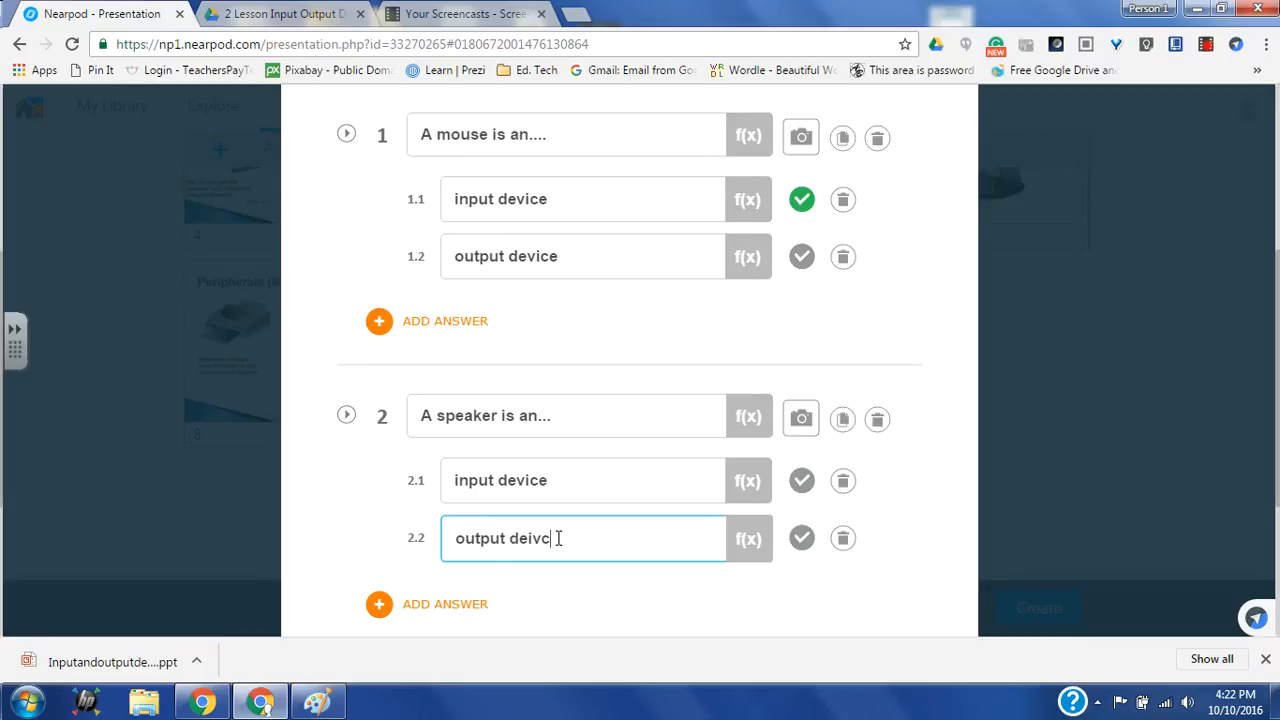
pyautogui.write('e')
pyautogui.press('BackSpace')
pyautogui.press('BackSpace')
pyautogui.press('BackSpace')
pyautogui.press('BackSpace')
pyautogui.write('vis')
pyautogui.press('BackSpace')
pyautogui.press('BackSpace')
pyautogui.write('ic')
pyautogui.click(802, 540)
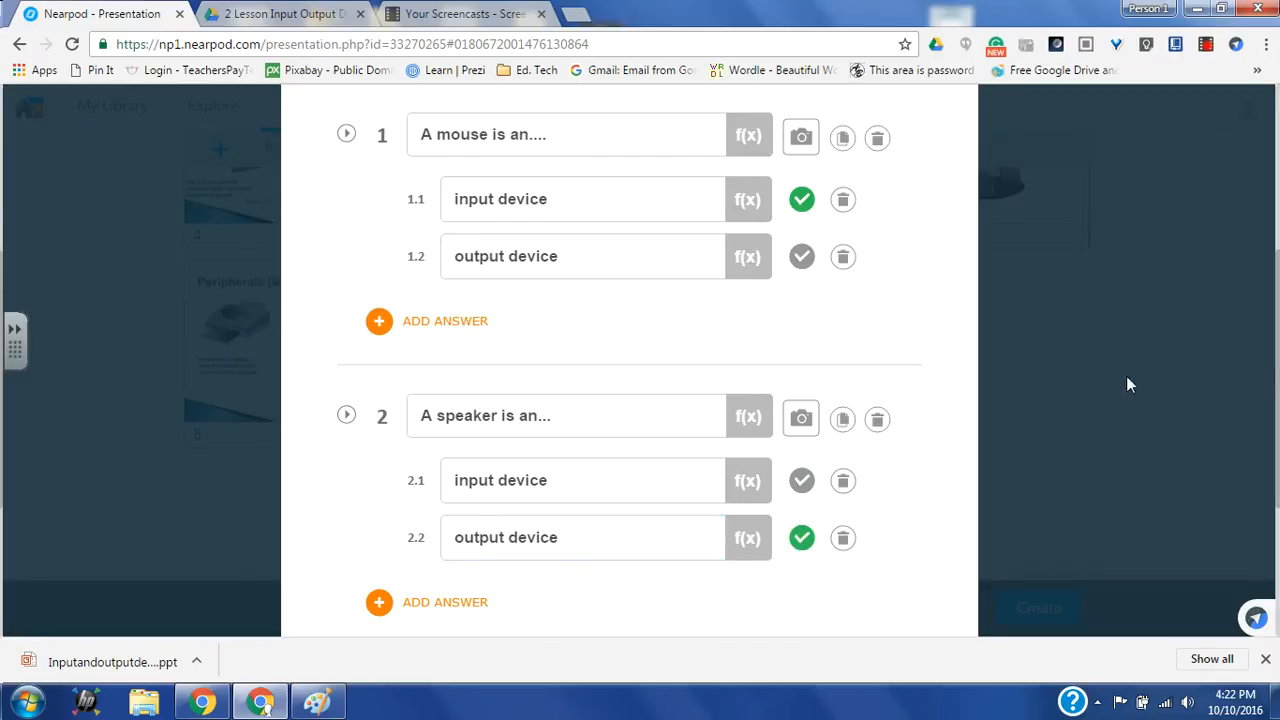
# Step: Save the quiz and move it between the Peripherals slide and the thank-you slide
pyautogui.scroll(-2, 968, 380)
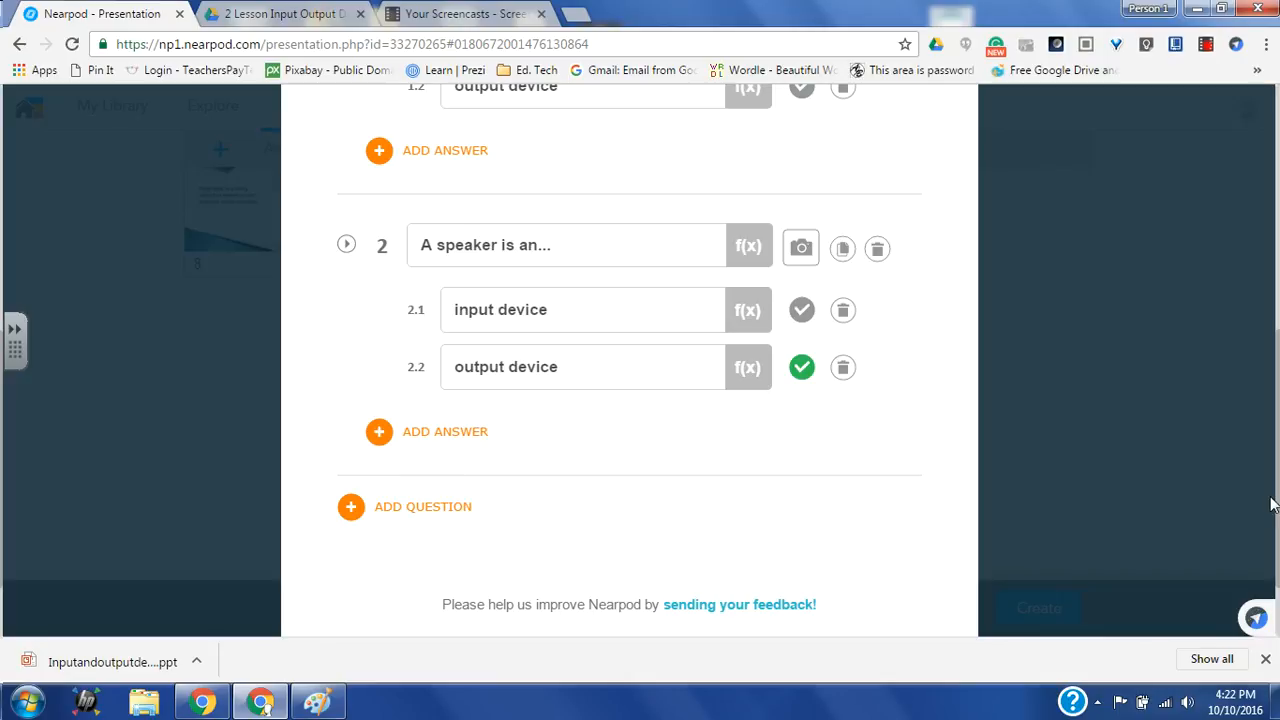
pyautogui.scroll(-2, 1062, 431)
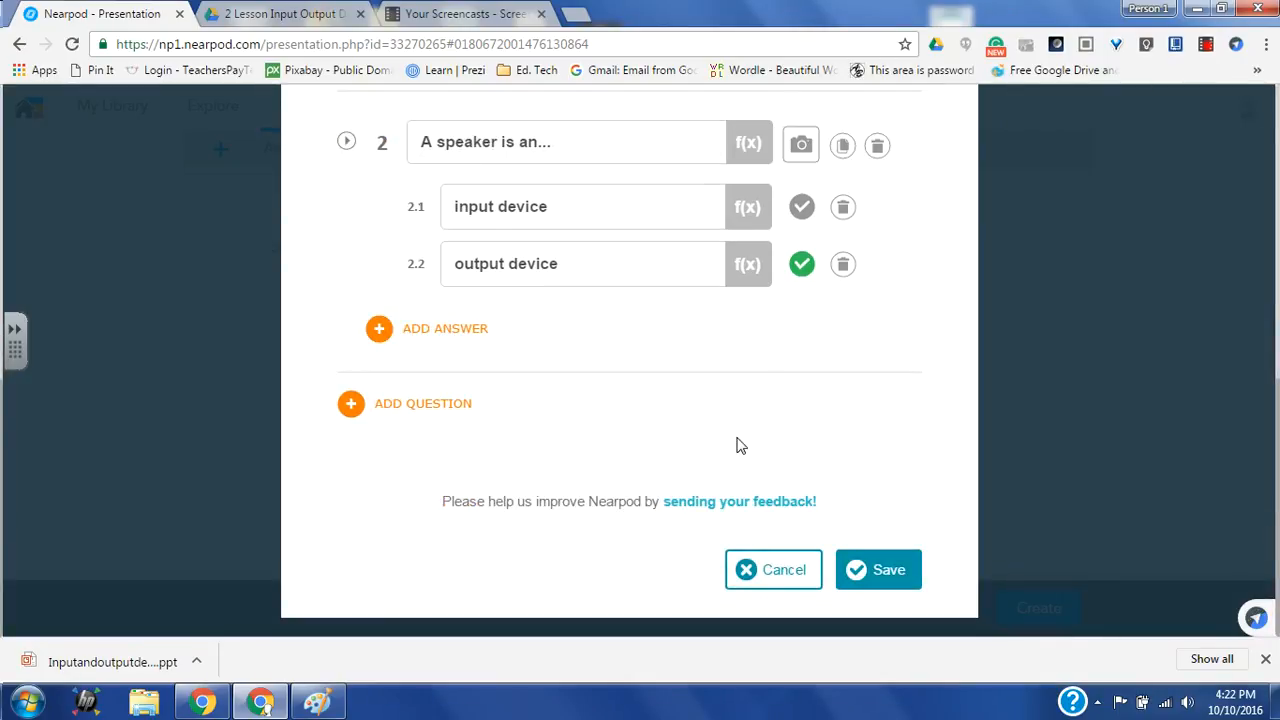
pyautogui.click(866, 562)
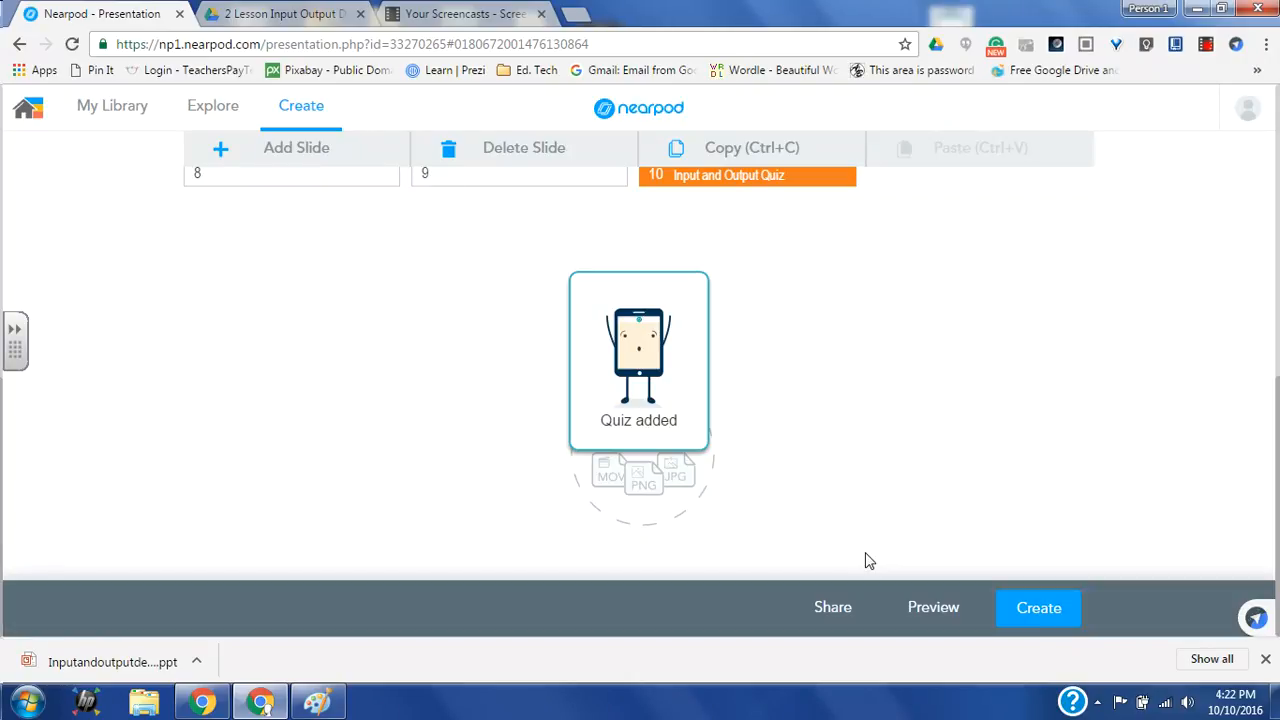
pyautogui.moveTo(1276, 516); pyautogui.dragTo(1276, 404)
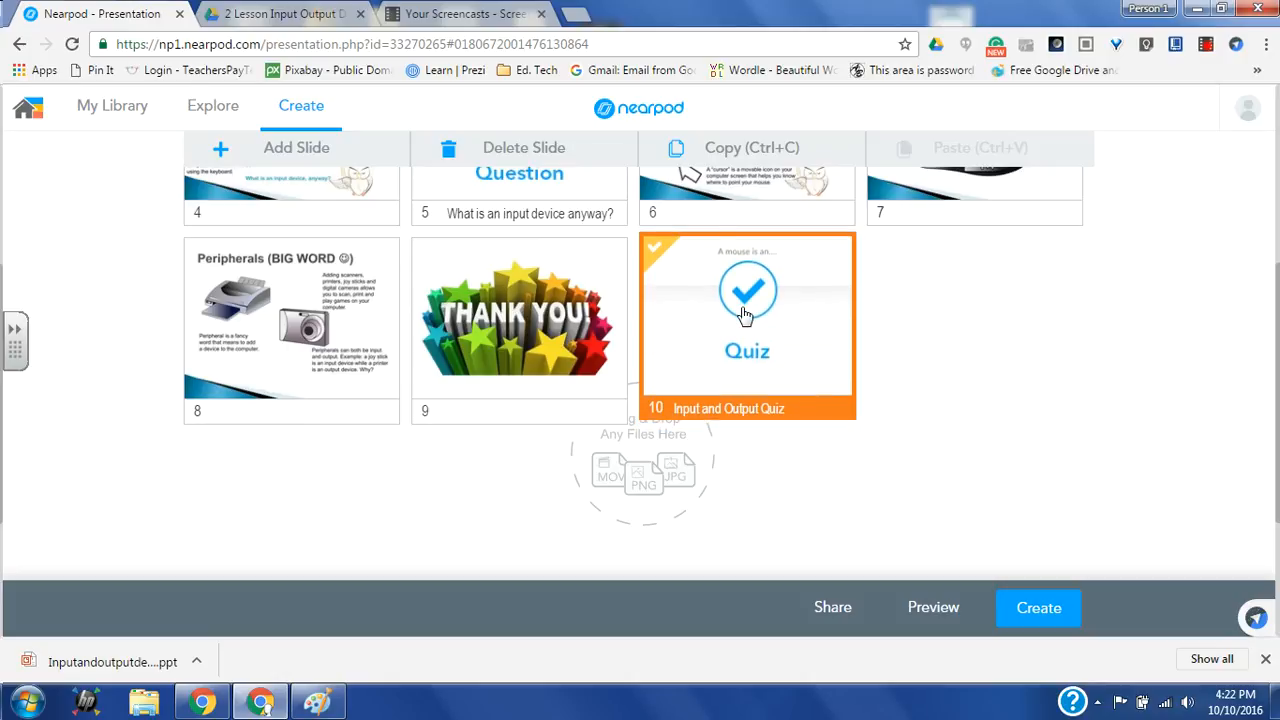
pyautogui.moveTo(743, 314); pyautogui.dragTo(486, 328)
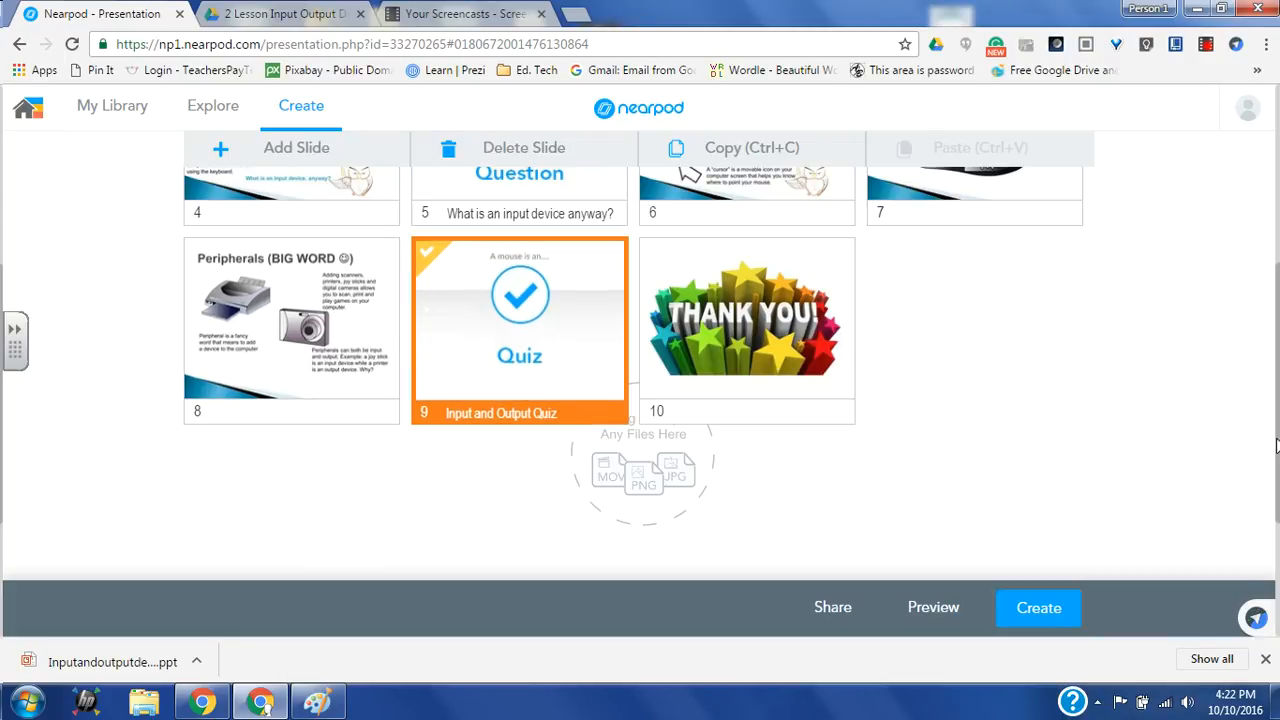
# Step: Add a Draw It activity slide with the instructions "Please follow the directions on the worksheet below."
pyautogui.moveTo(1276, 445); pyautogui.dragTo(1276, 395)
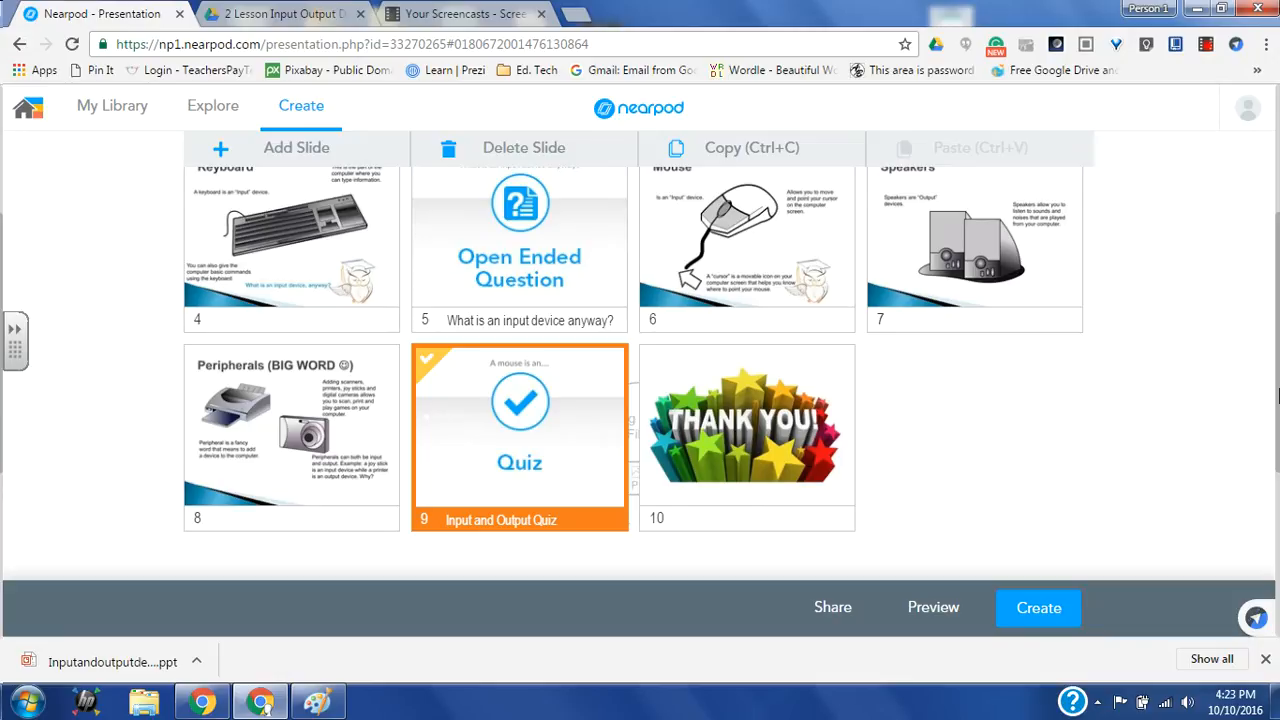
pyautogui.moveTo(1277, 402); pyautogui.dragTo(1277, 286)
pyautogui.click(314, 284)
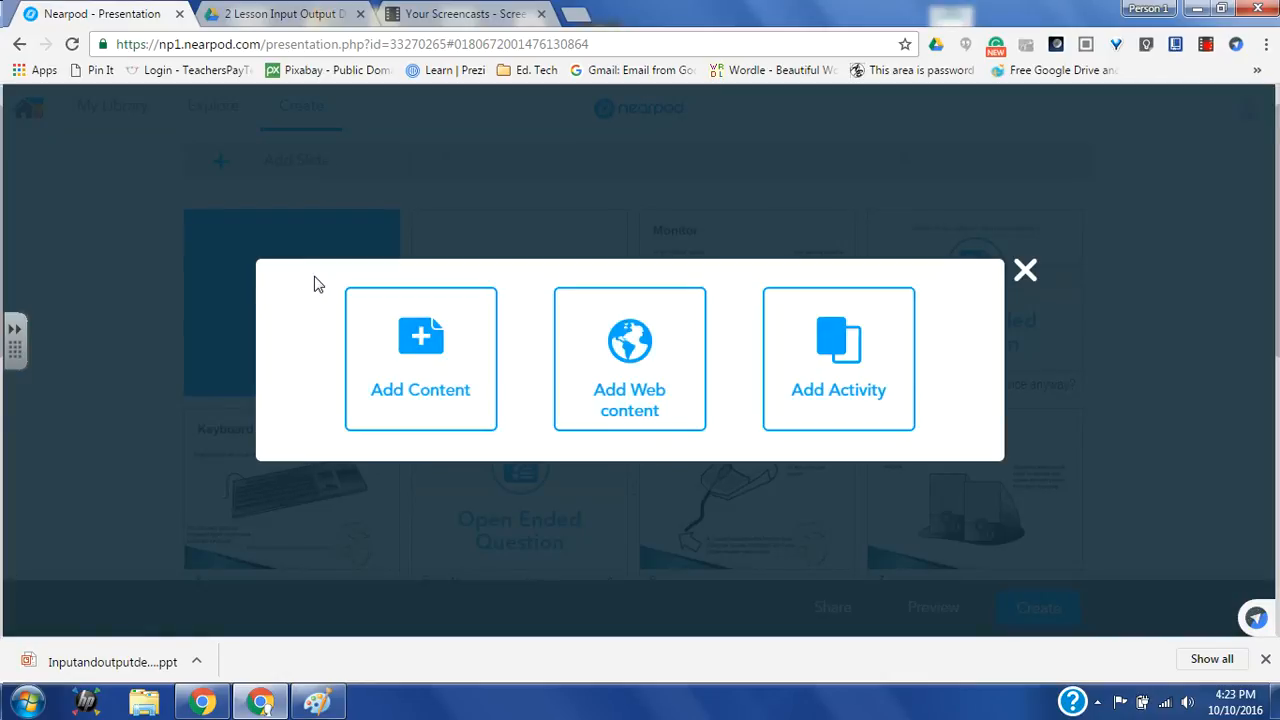
pyautogui.click(790, 333)
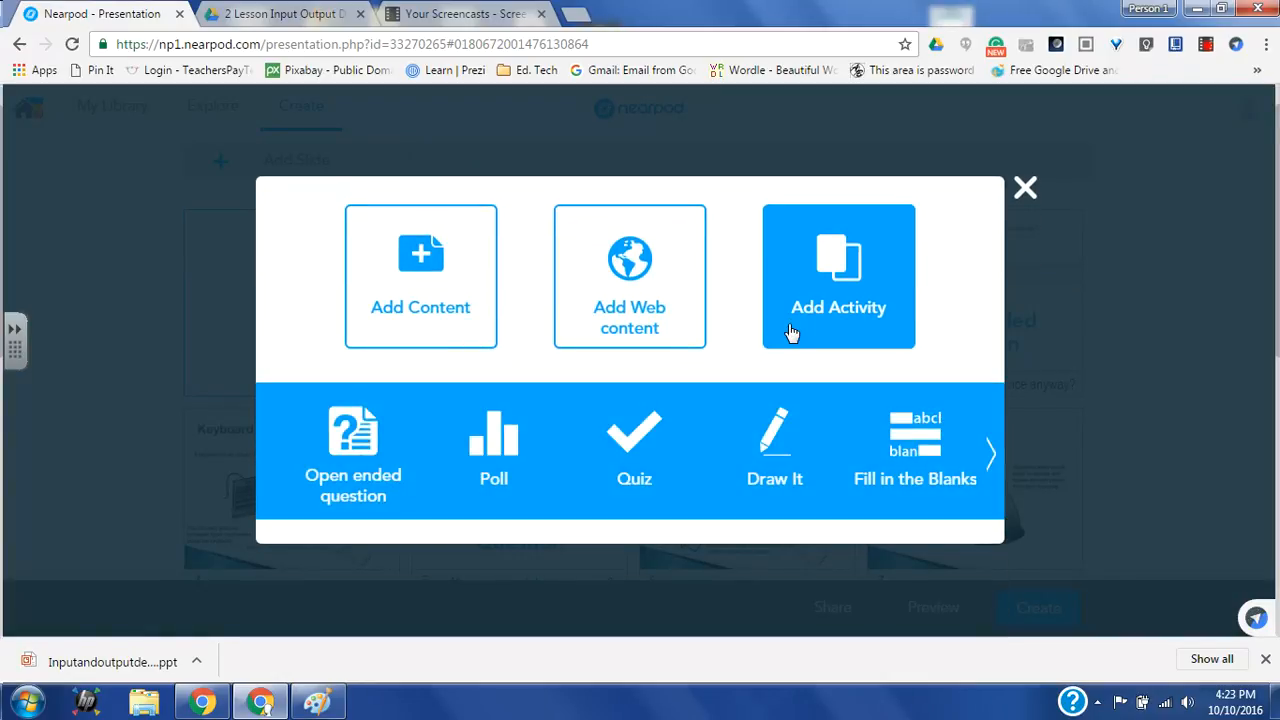
pyautogui.click(756, 479)
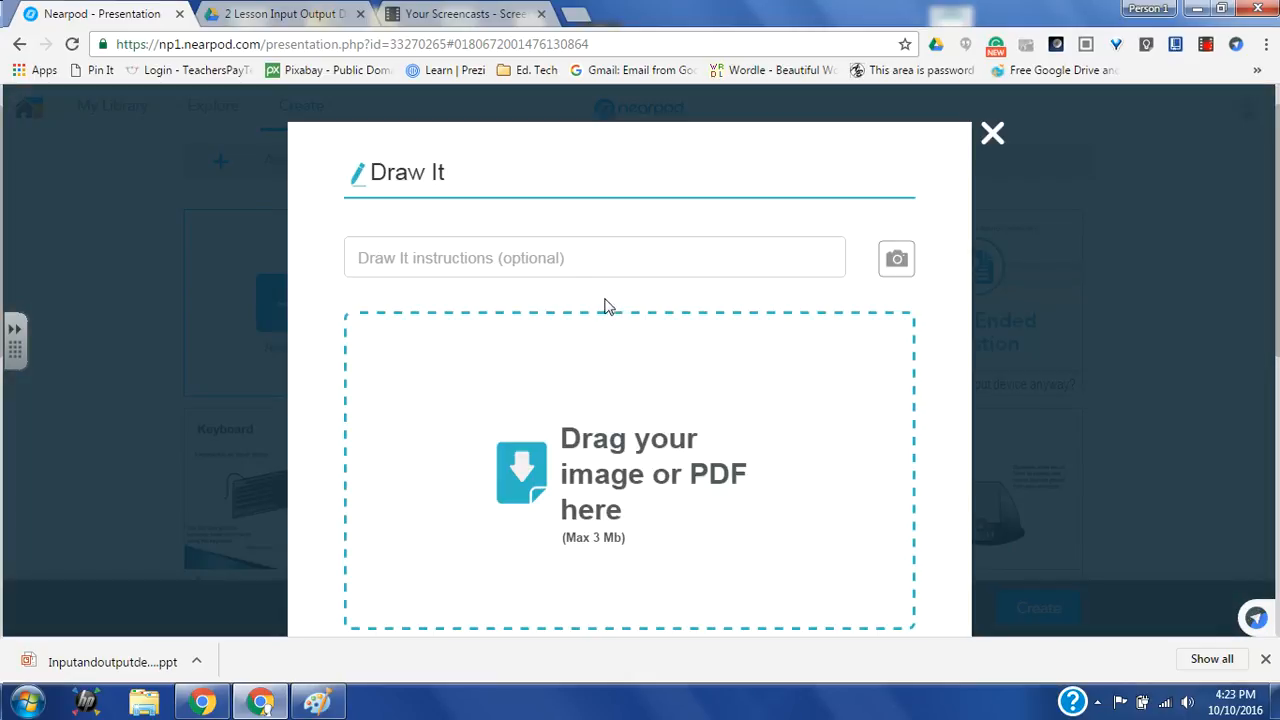
pyautogui.click(564, 262)
pyautogui.write('Please ')
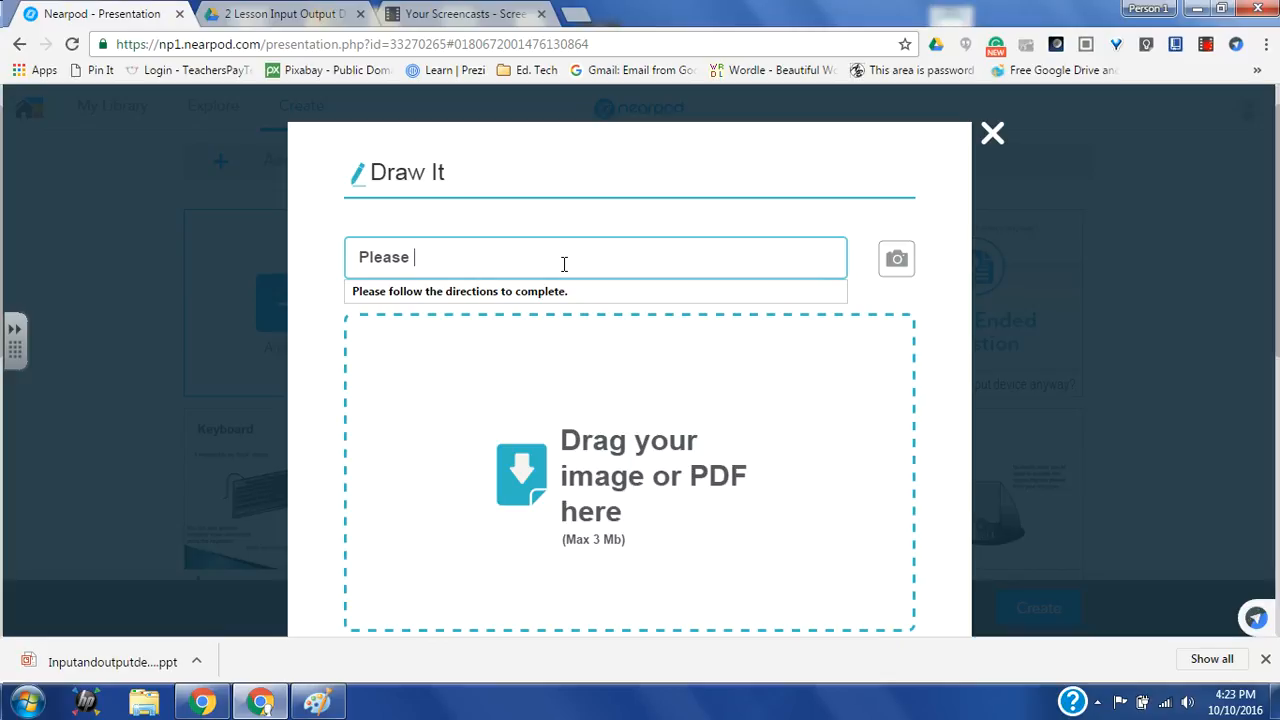
pyautogui.write('follow the directions ')
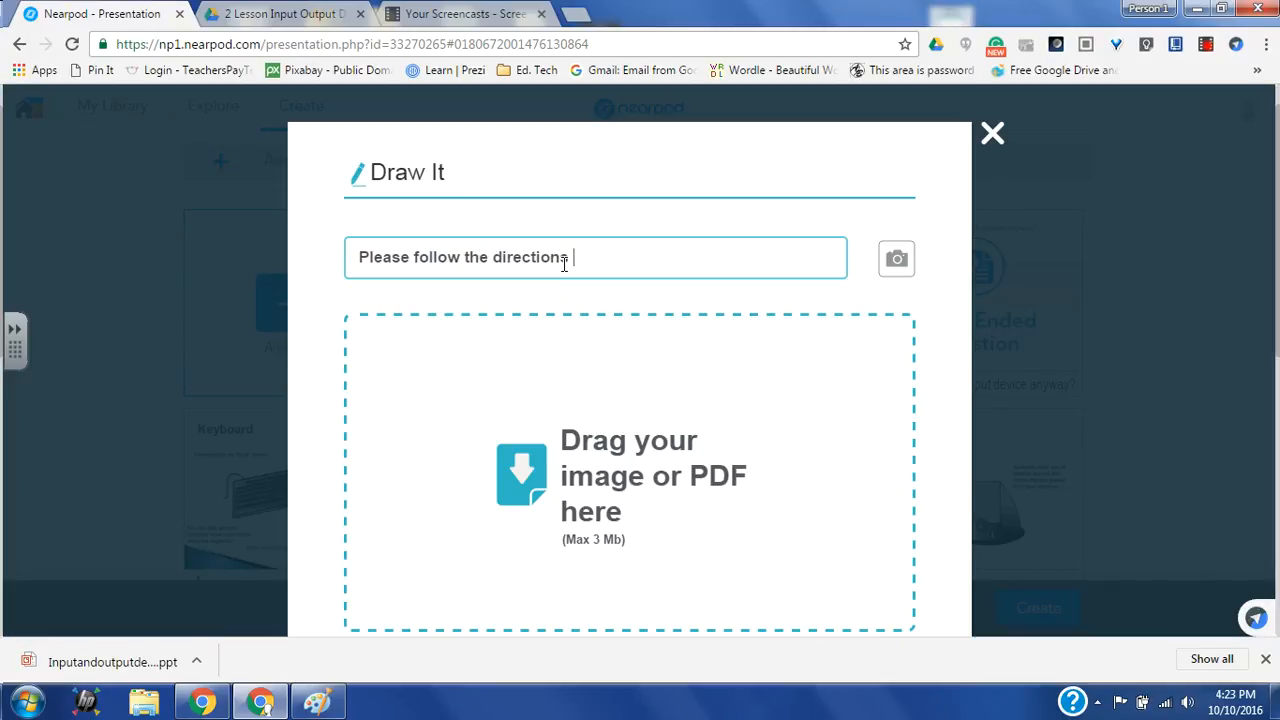
pyautogui.write('on the worksheet below.')
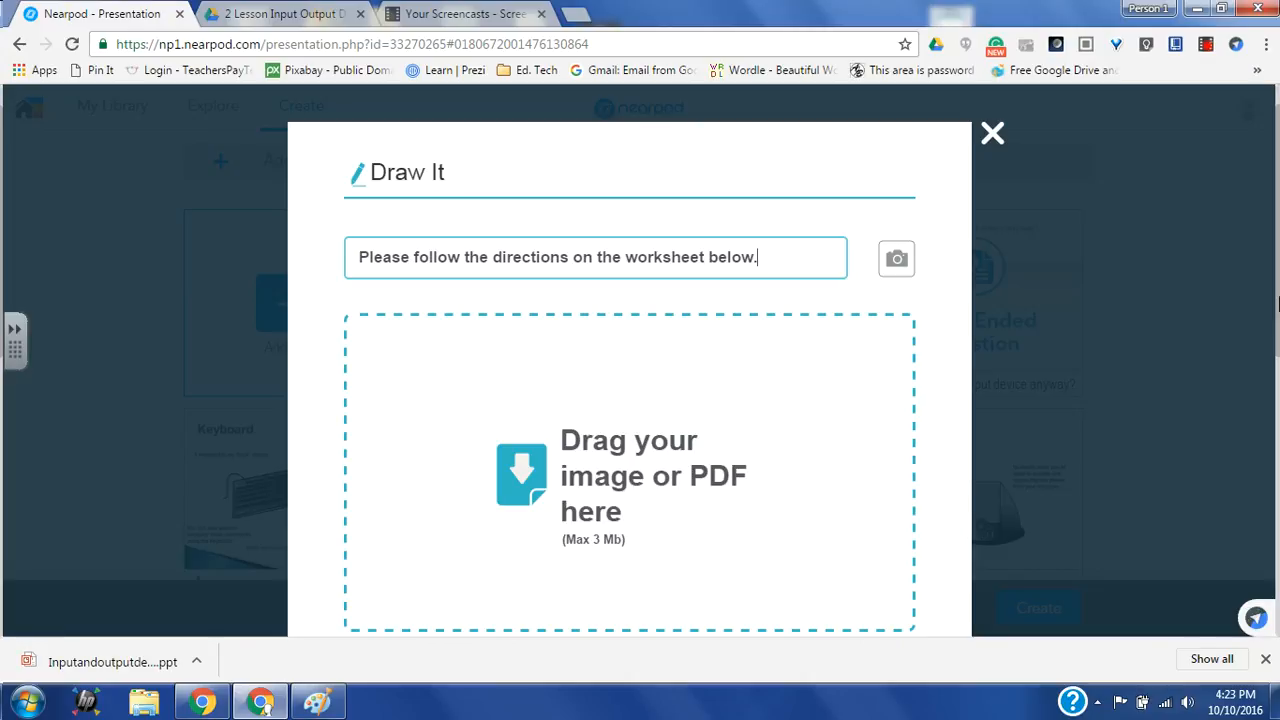
# Step: Upload the JPEG image "Untitled" from the Desktop as the Draw It activity's worksheet
pyautogui.moveTo(1277, 306); pyautogui.dragTo(1278, 375)
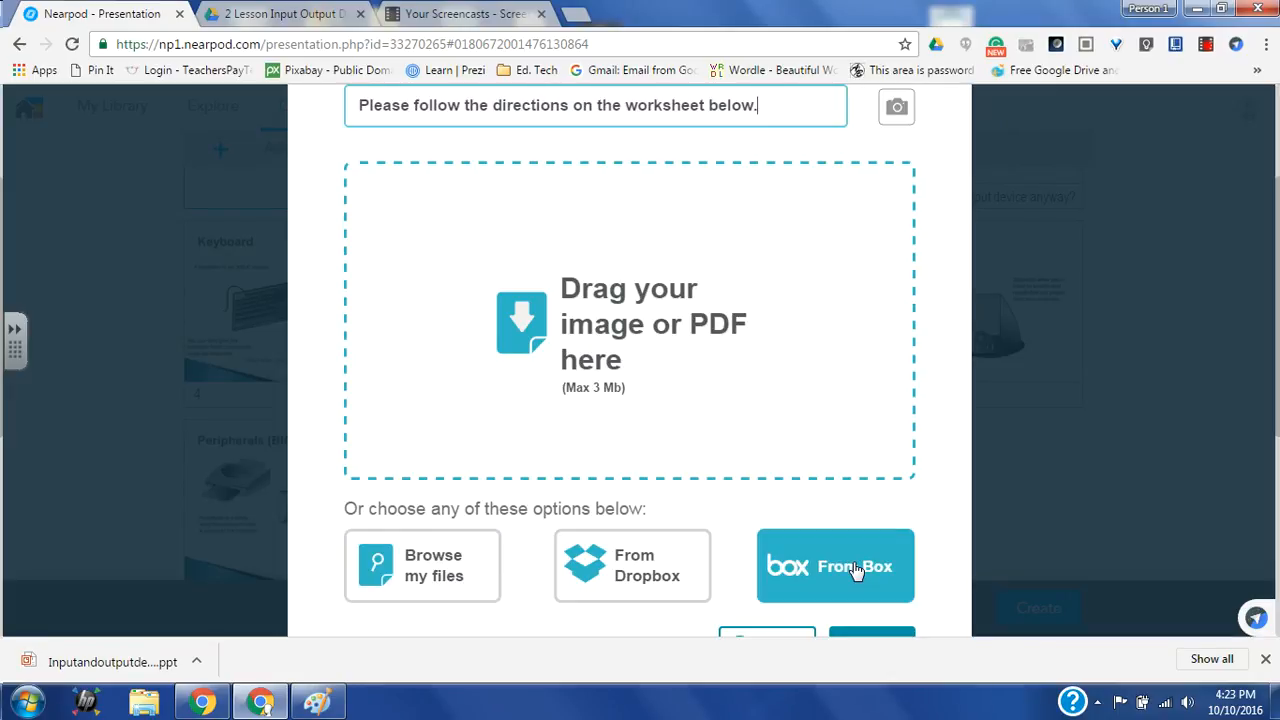
pyautogui.moveTo(1278, 398)
pyautogui.mouseDown()
pyautogui.moveTo(1278, 354)
pyautogui.moveTo(1278, 409)
pyautogui.mouseUp()
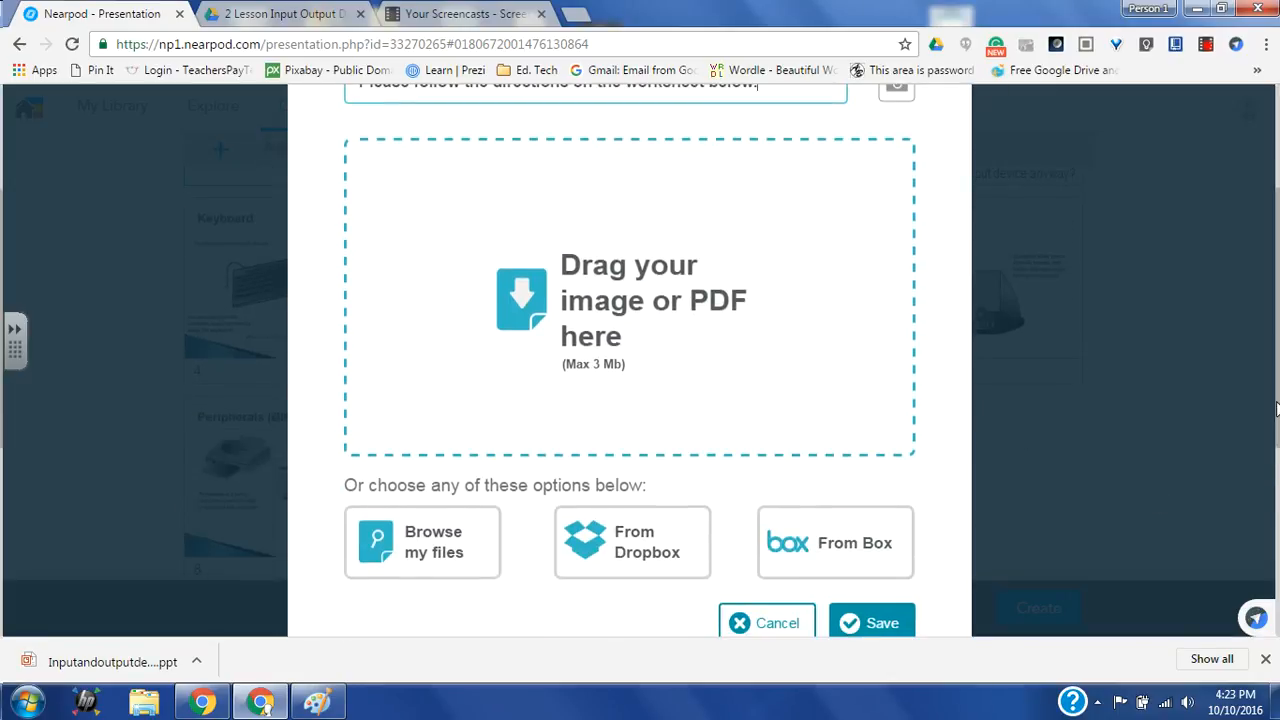
pyautogui.click(352, 562)
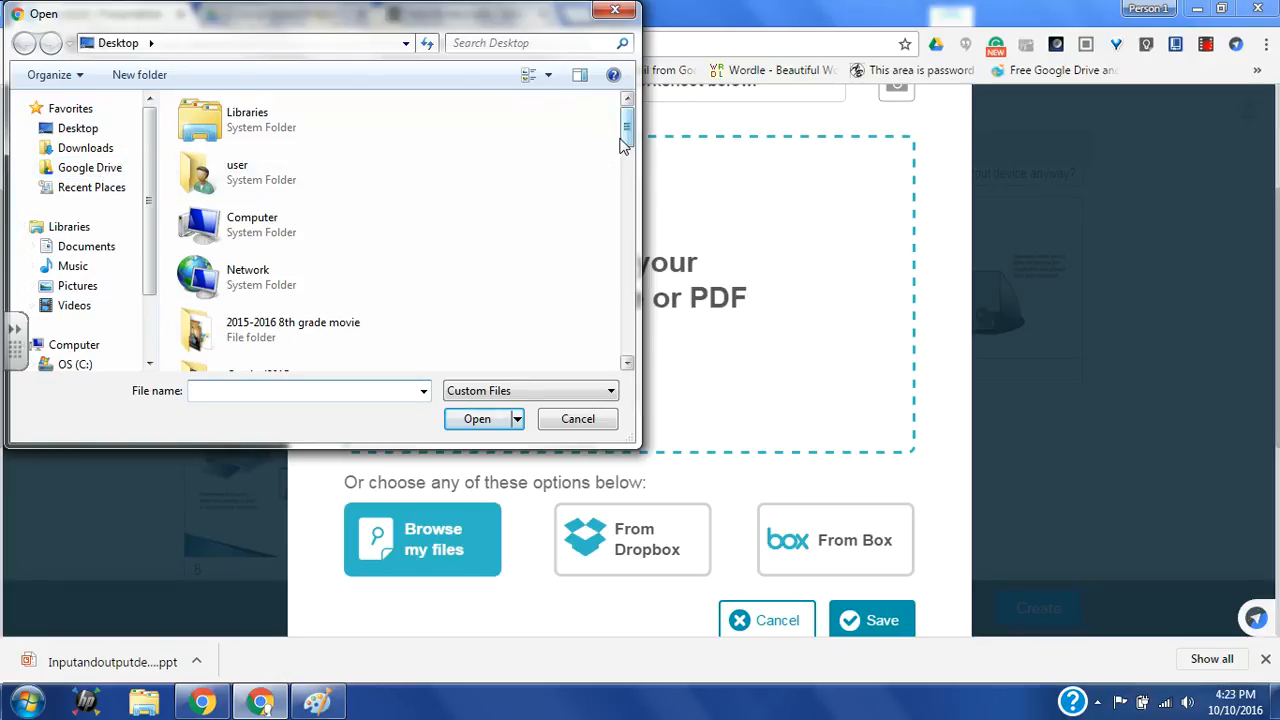
pyautogui.moveTo(624, 135); pyautogui.dragTo(620, 337)
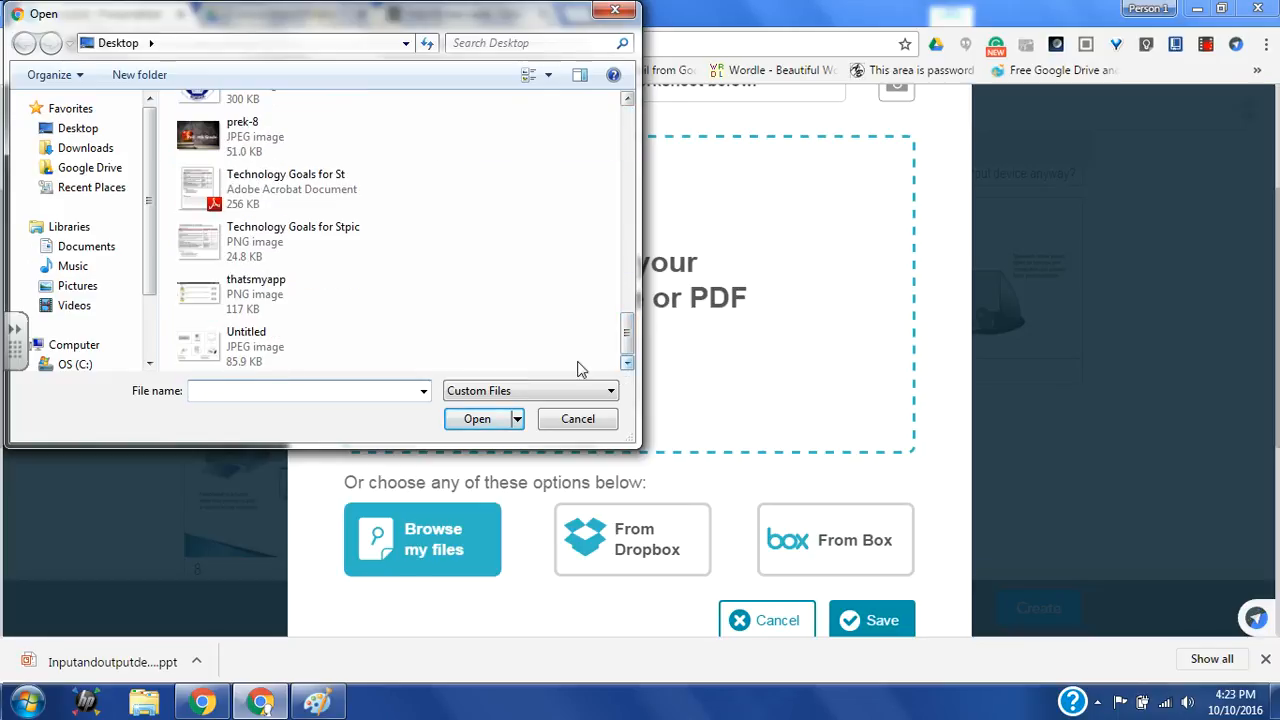
pyautogui.click(280, 349)
pyautogui.click(479, 418)
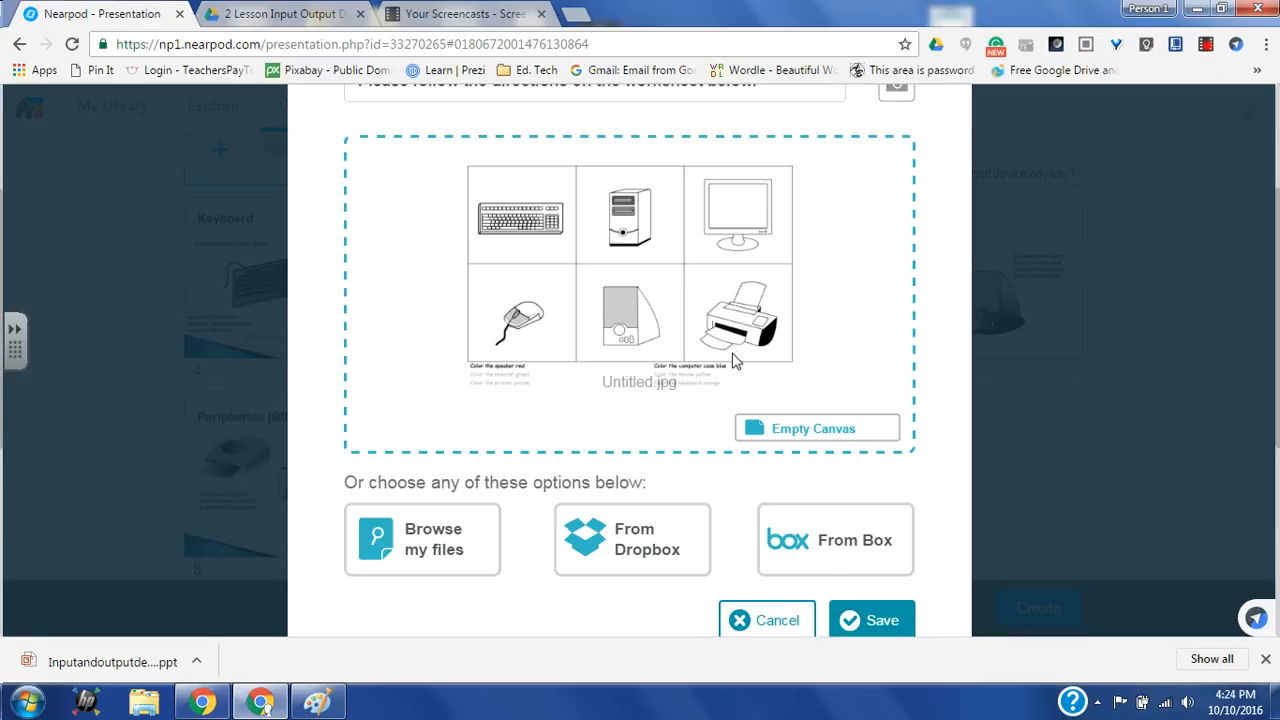
# Step: Save the Draw It activity and move it between the quiz and the thank-you slide
pyautogui.click(862, 620)
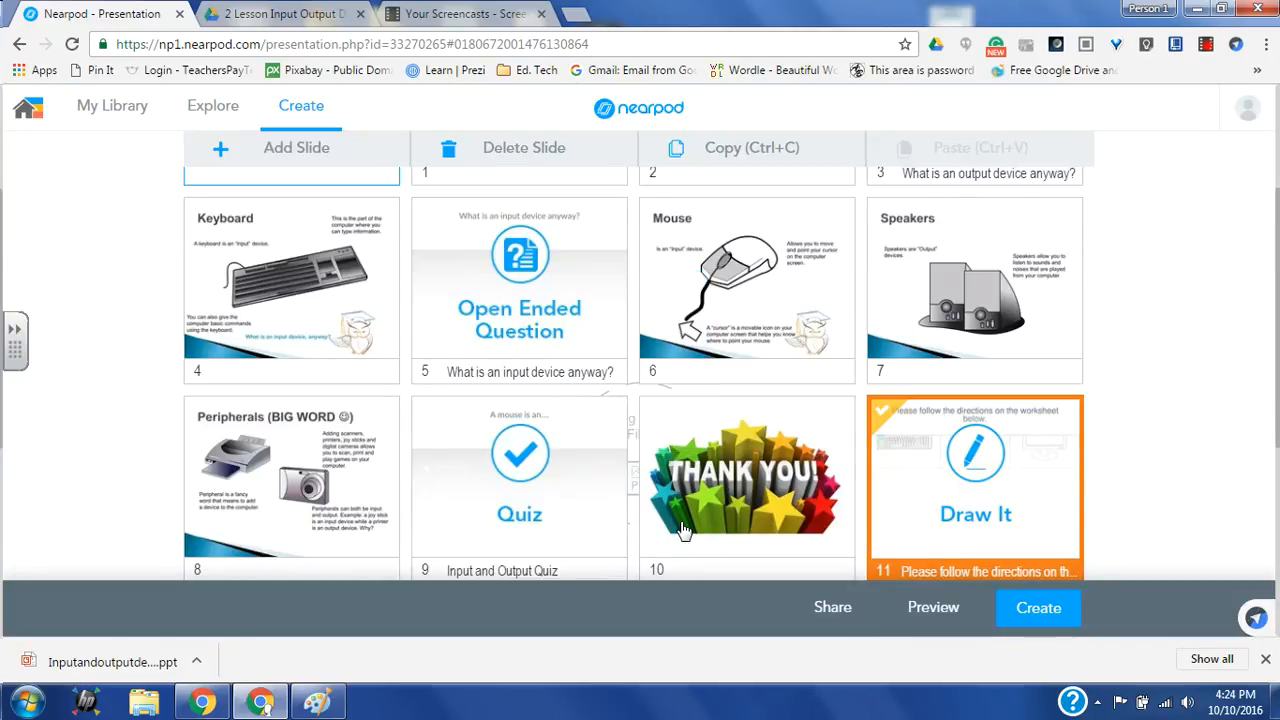
pyautogui.moveTo(1005, 462); pyautogui.dragTo(768, 465)
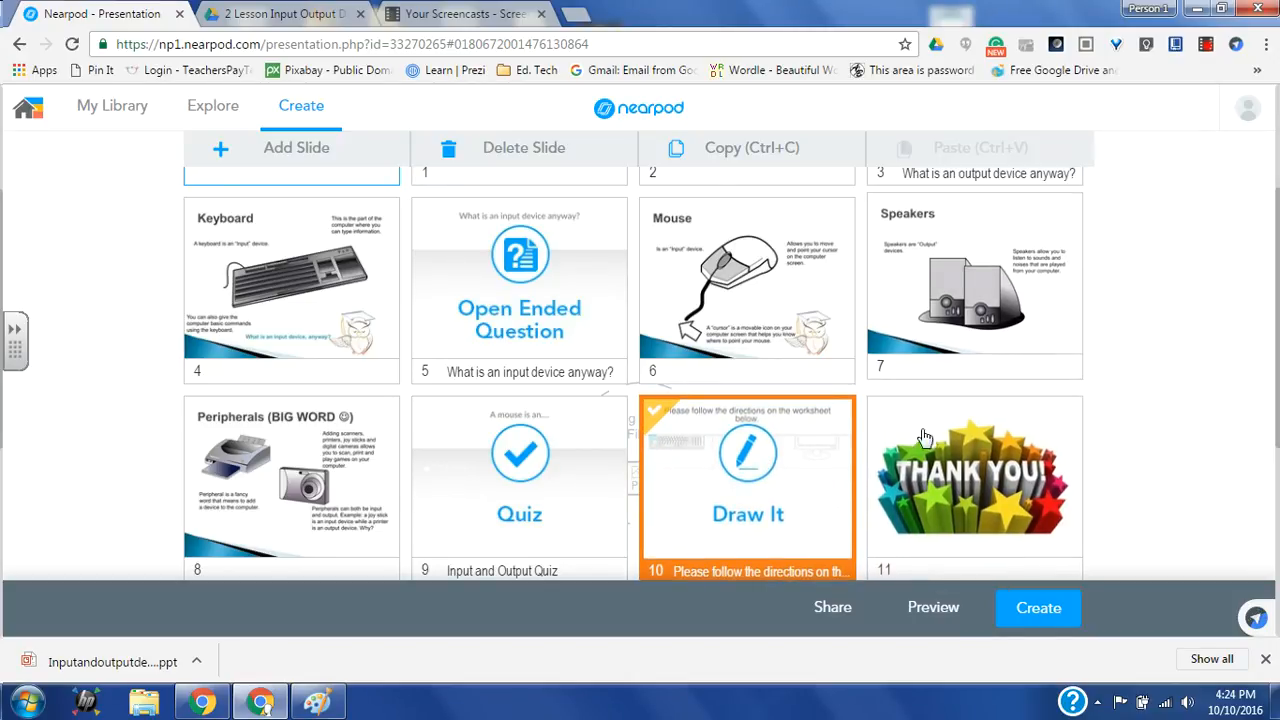
# Step: Preview the lesson and go back through the slides to the title slide "Parts of the computer"
pyautogui.click(930, 608)
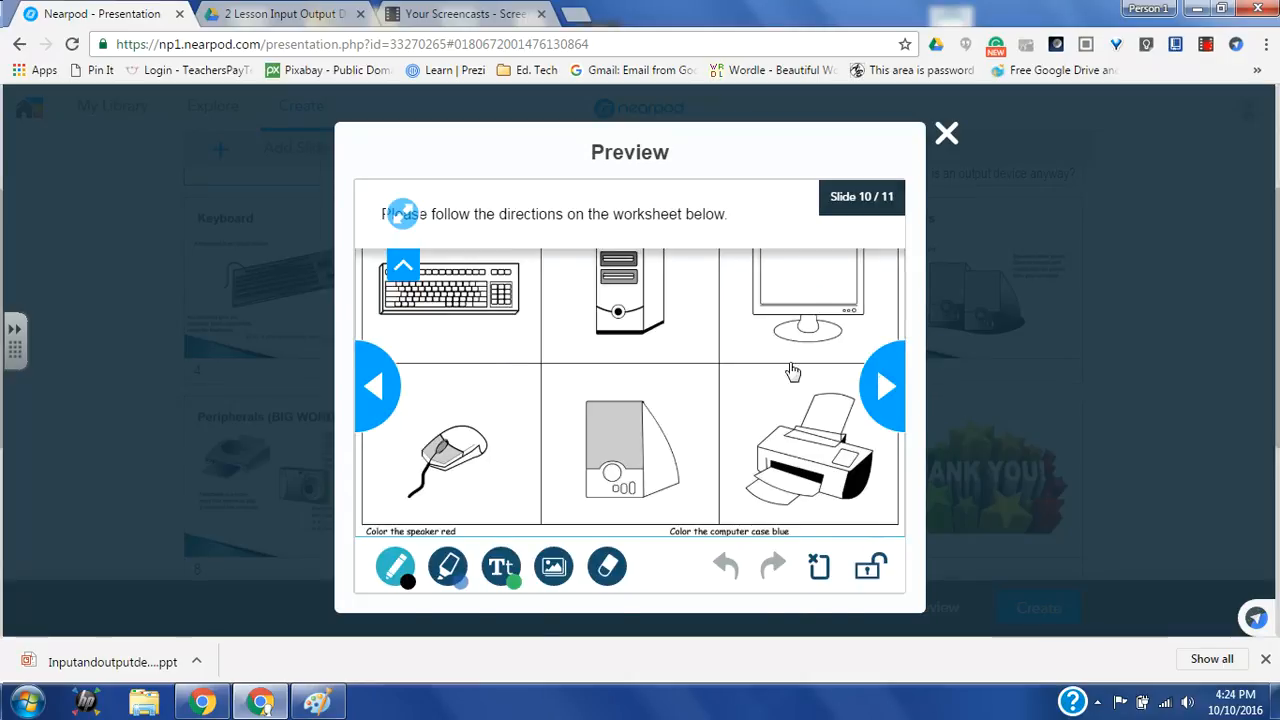
pyautogui.click(380, 377)
pyautogui.click(386, 375)
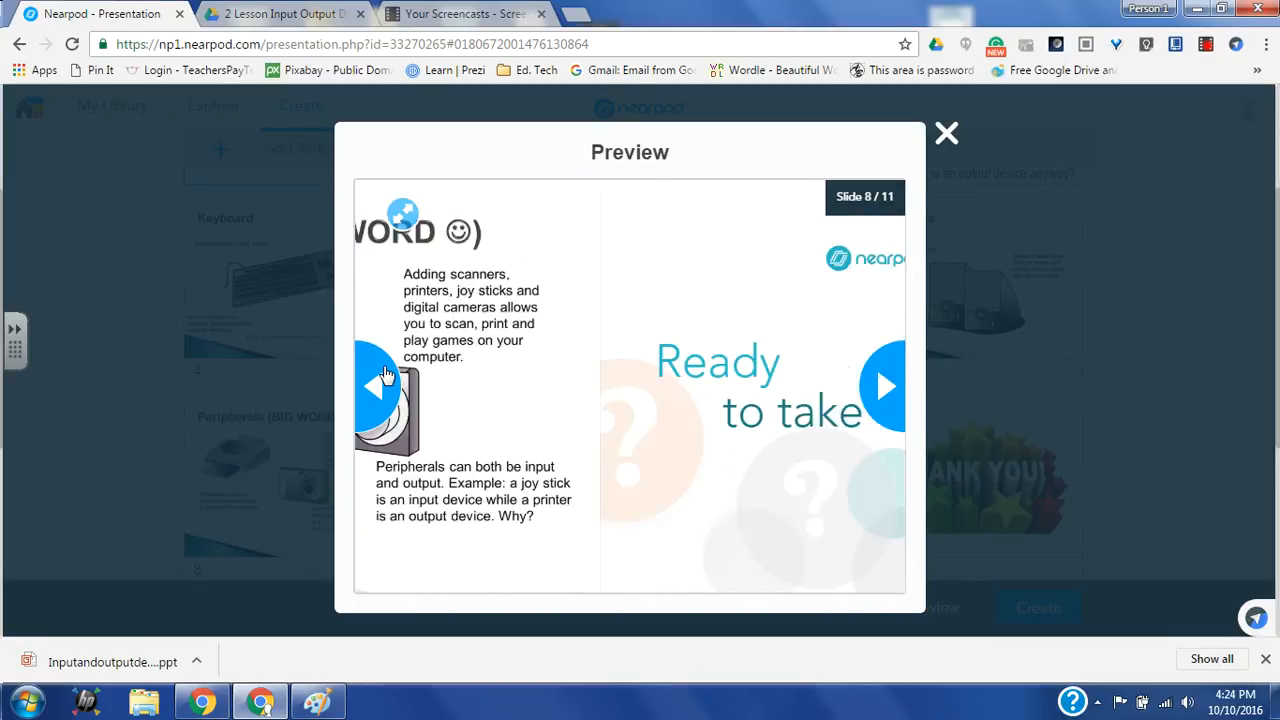
pyautogui.click(386, 375)
pyautogui.click(386, 375)
pyautogui.click(386, 375)
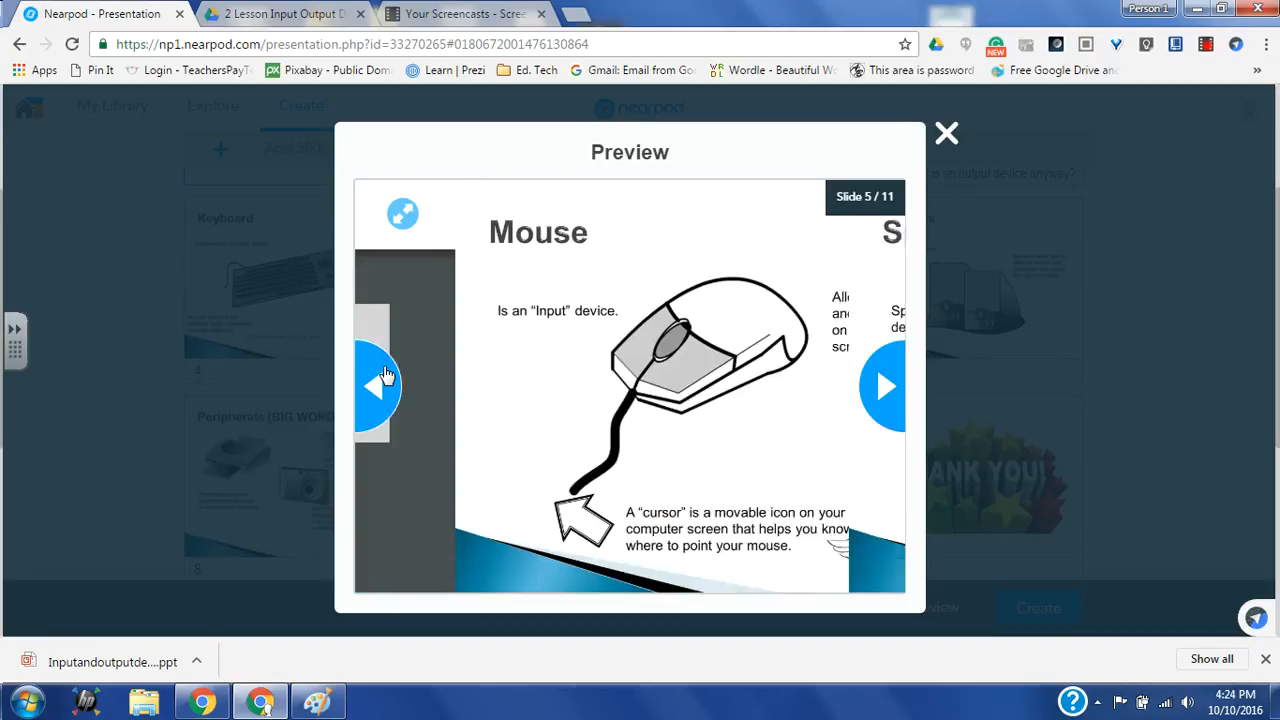
pyautogui.click(386, 375)
pyautogui.click(386, 375)
pyautogui.click(386, 375)
pyautogui.click(386, 375)
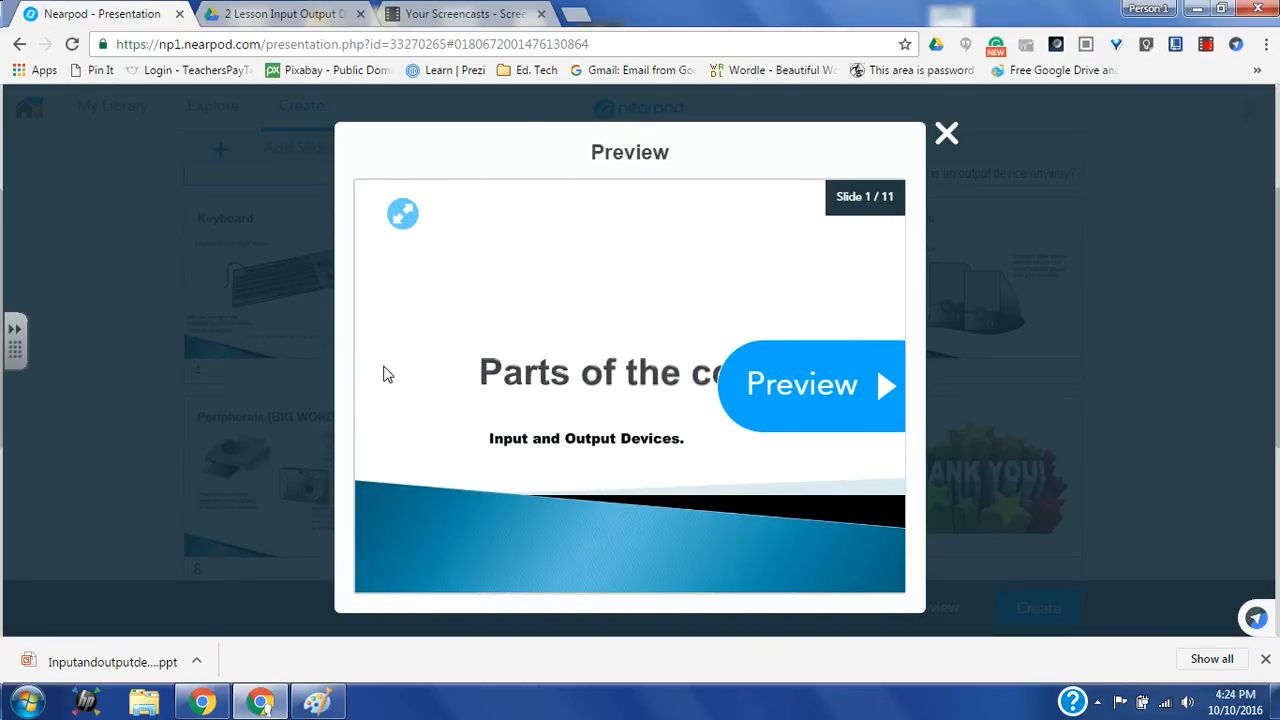
# Step: Page forward through the lesson preview from the title slide to the quiz
pyautogui.click(866, 389)
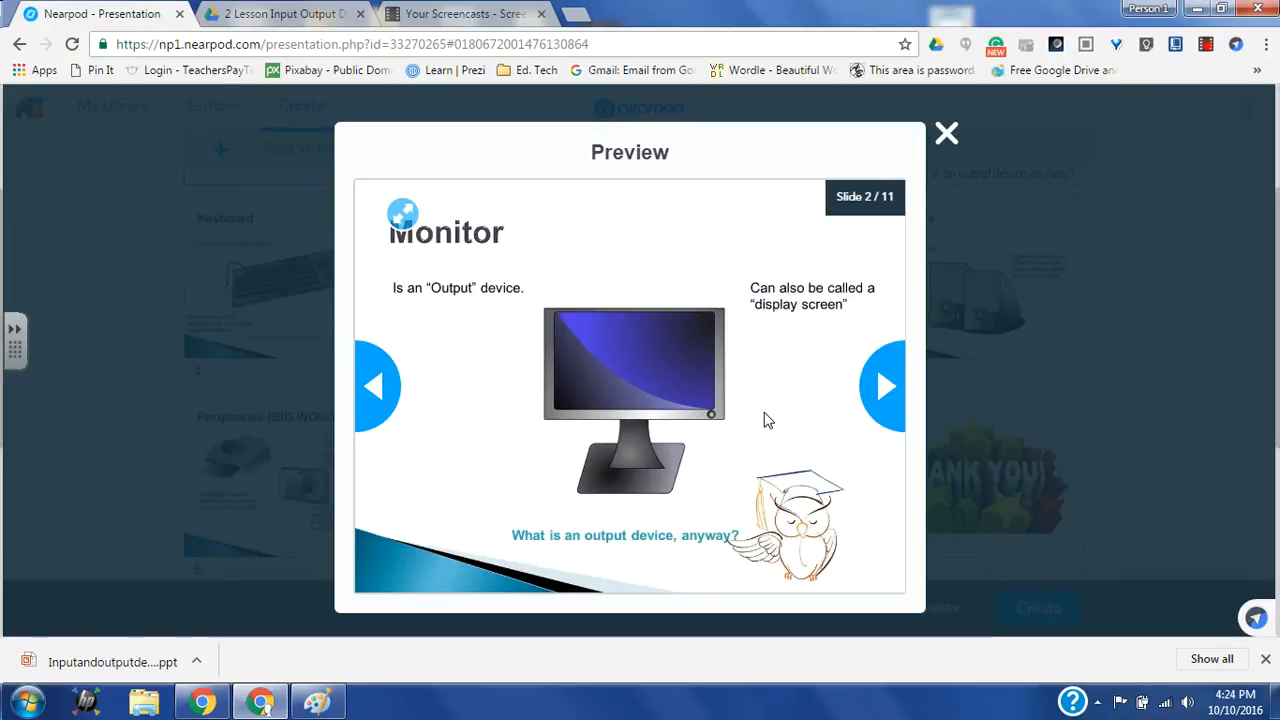
pyautogui.click(880, 392)
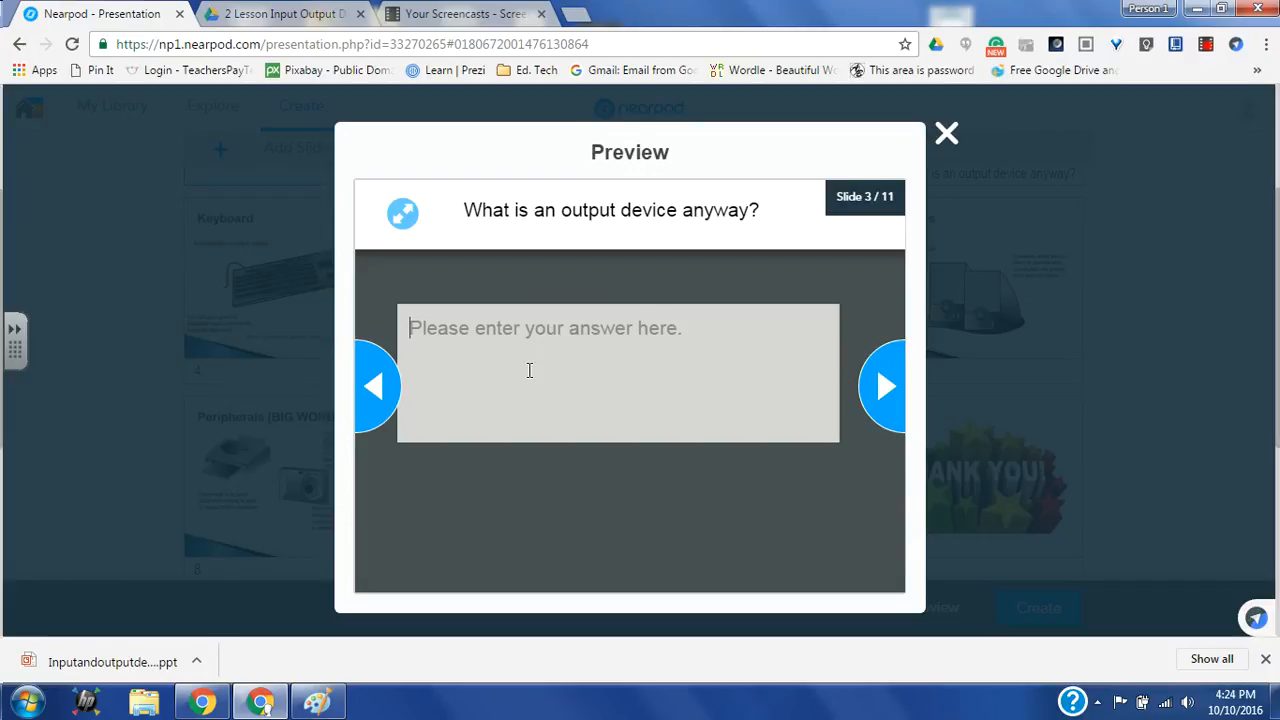
pyautogui.click(888, 392)
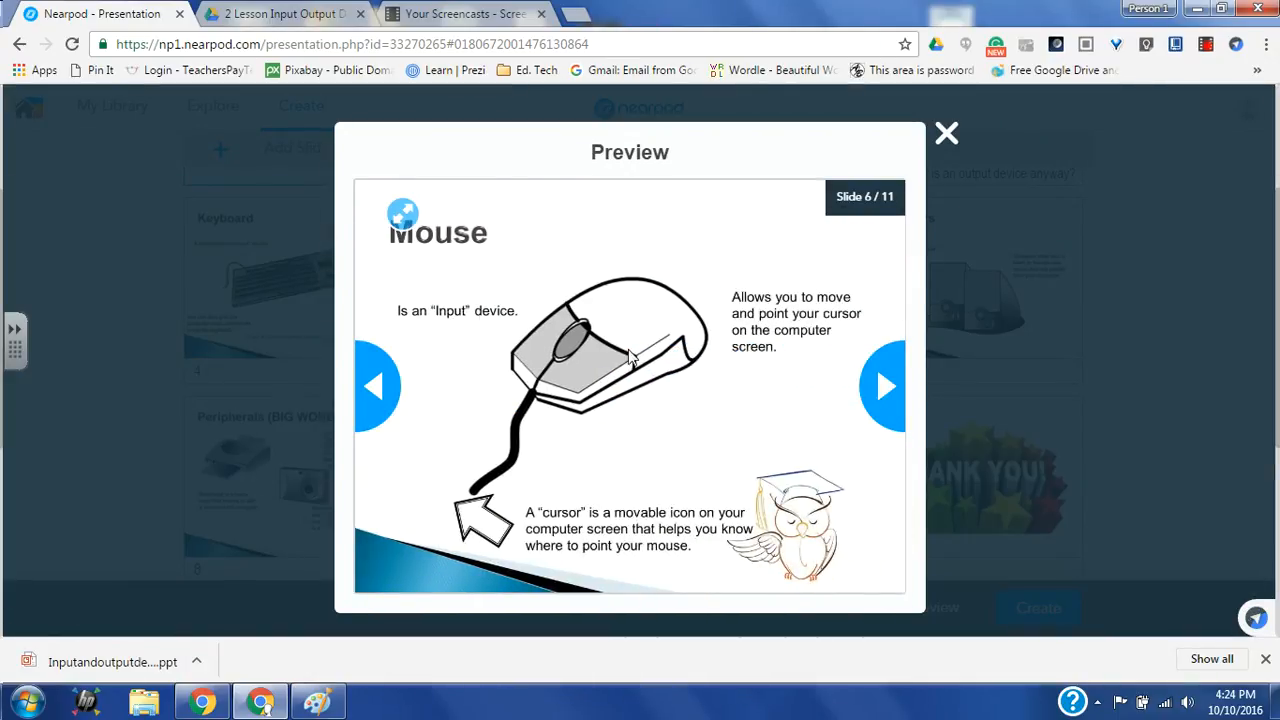
pyautogui.click(864, 385)
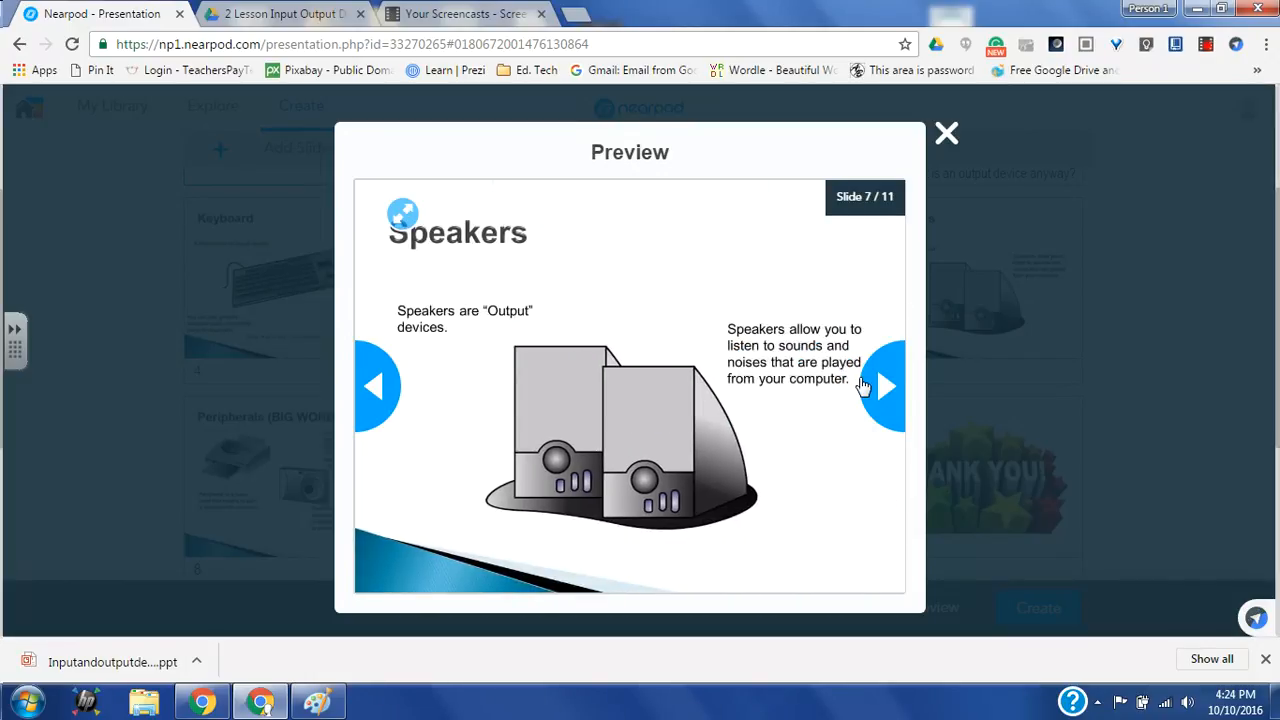
pyautogui.click(864, 385)
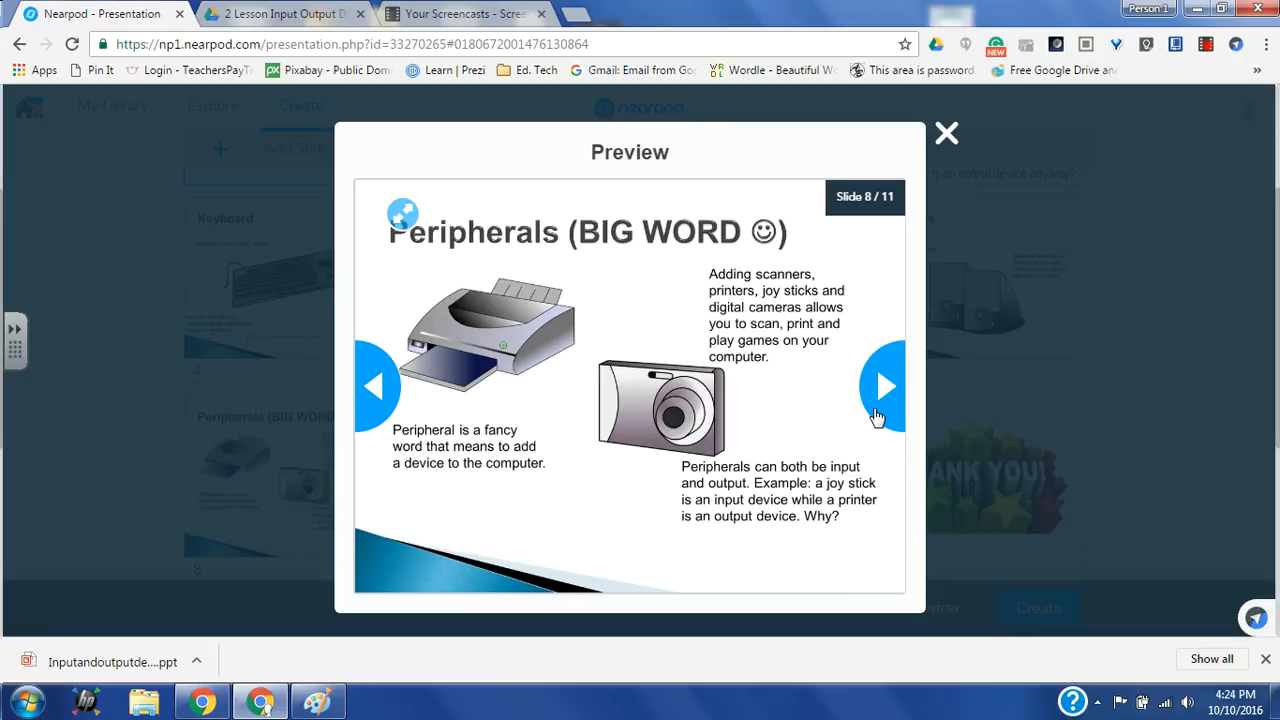
pyautogui.click(876, 416)
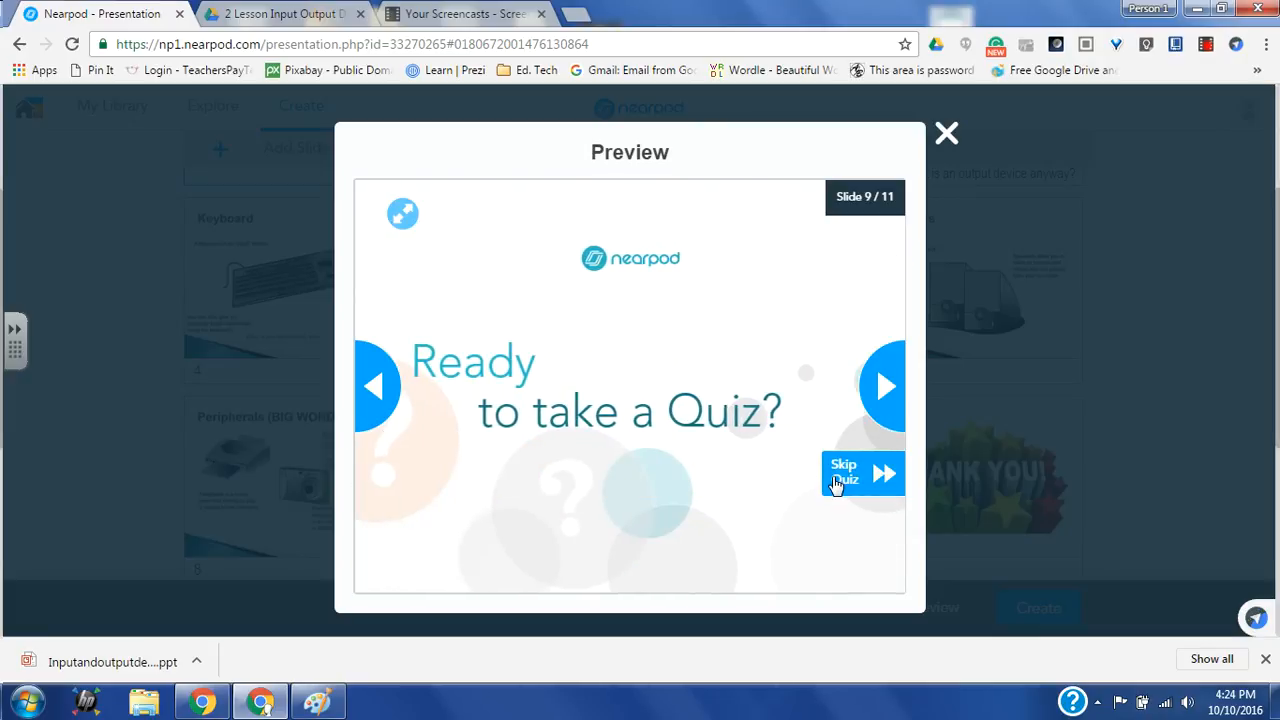
# Step: Try the quiz in the preview, answering "input device" for the mouse and "output device" for the speaker
pyautogui.click(886, 386)
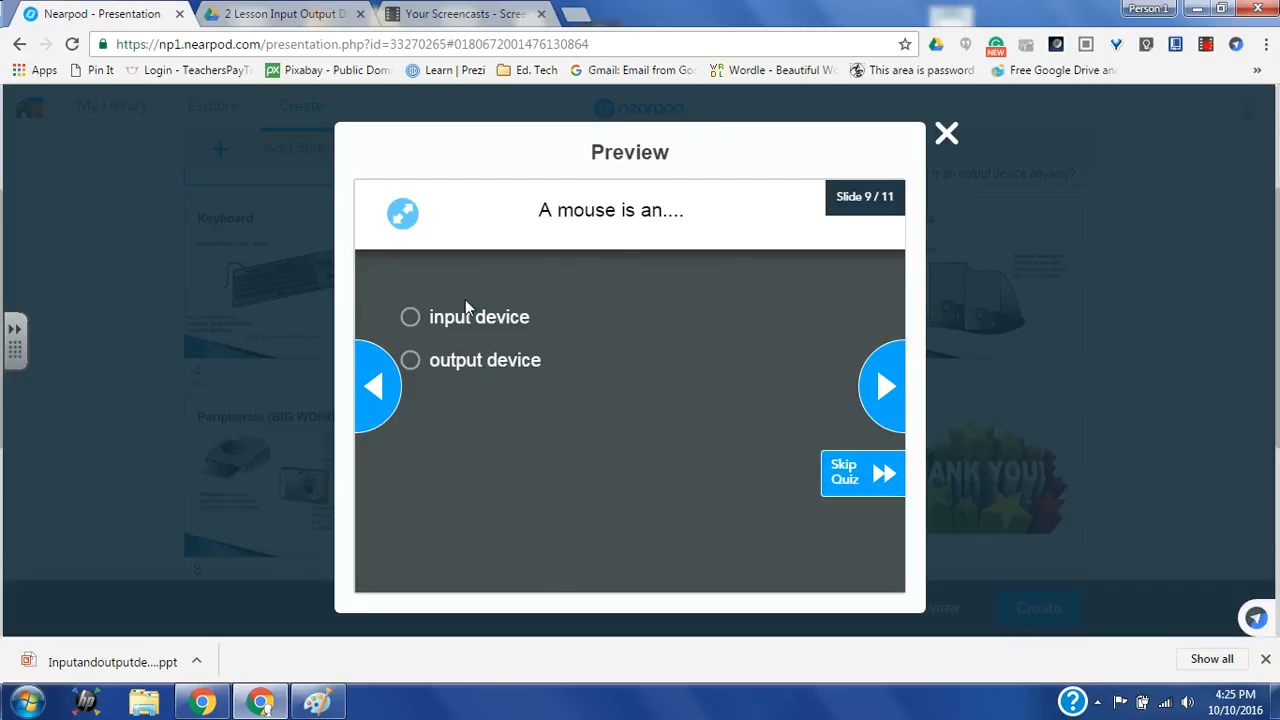
pyautogui.click(888, 388)
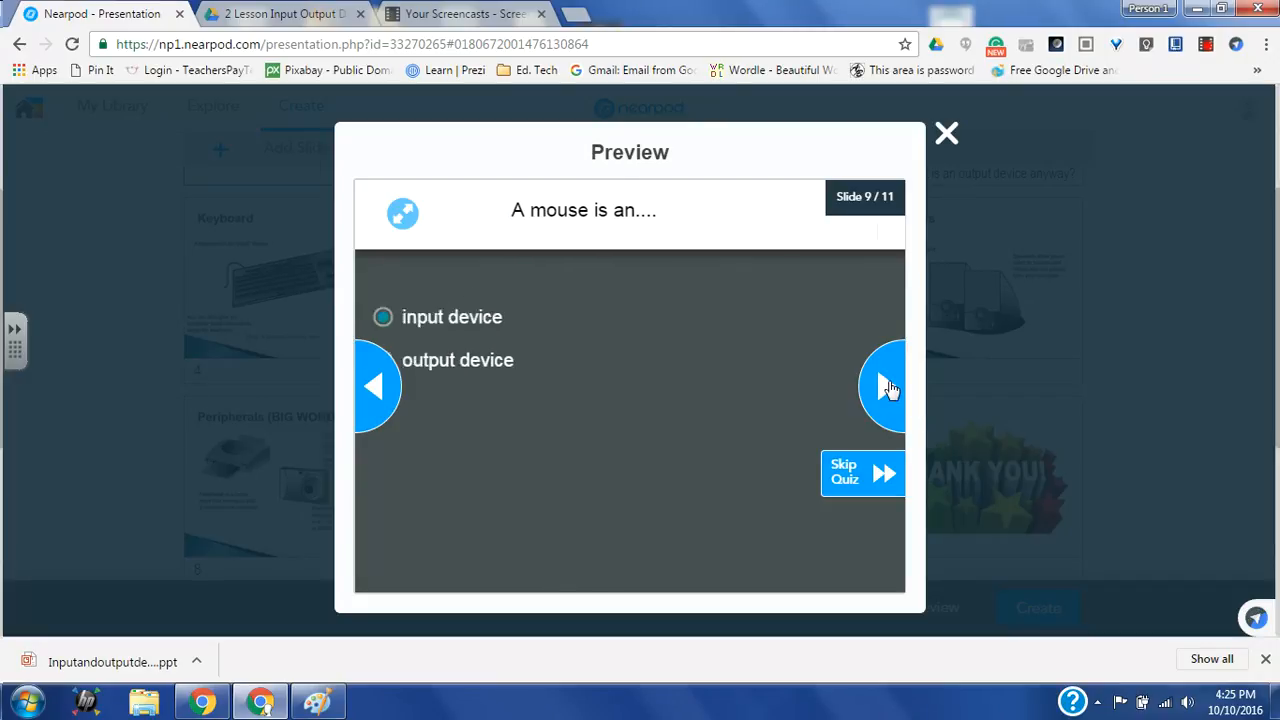
pyautogui.click(410, 360)
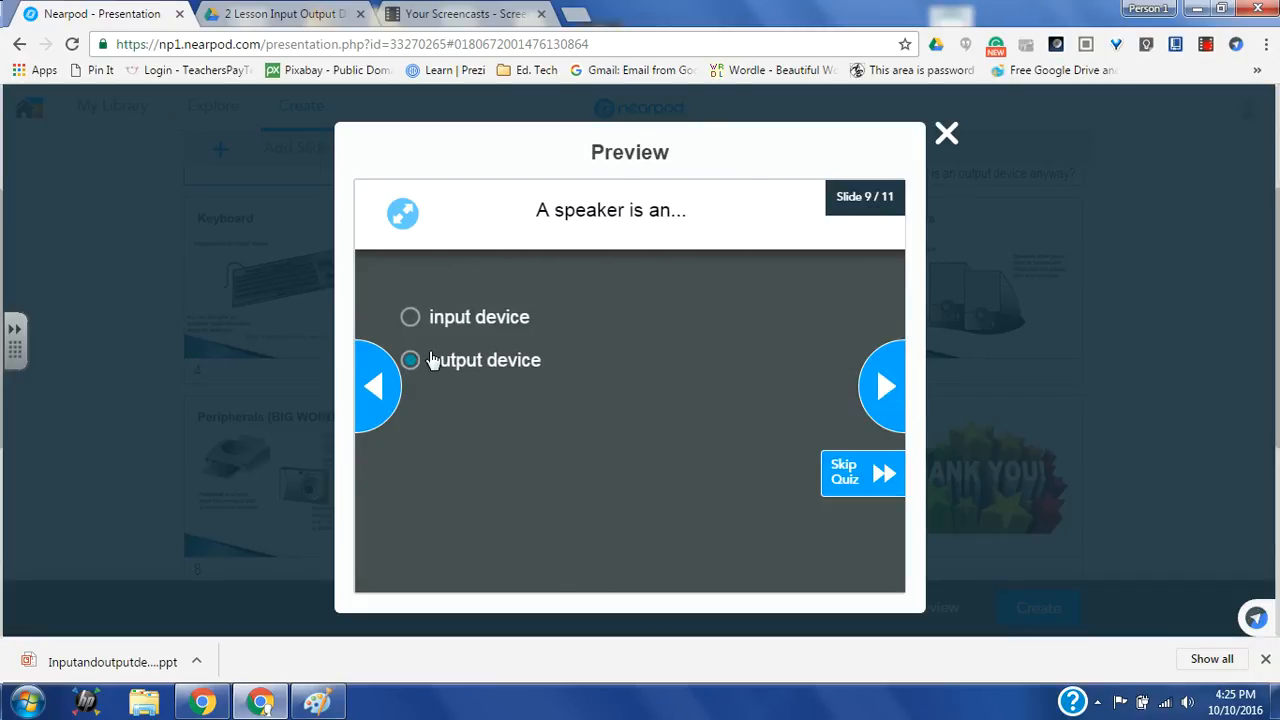
pyautogui.click(884, 388)
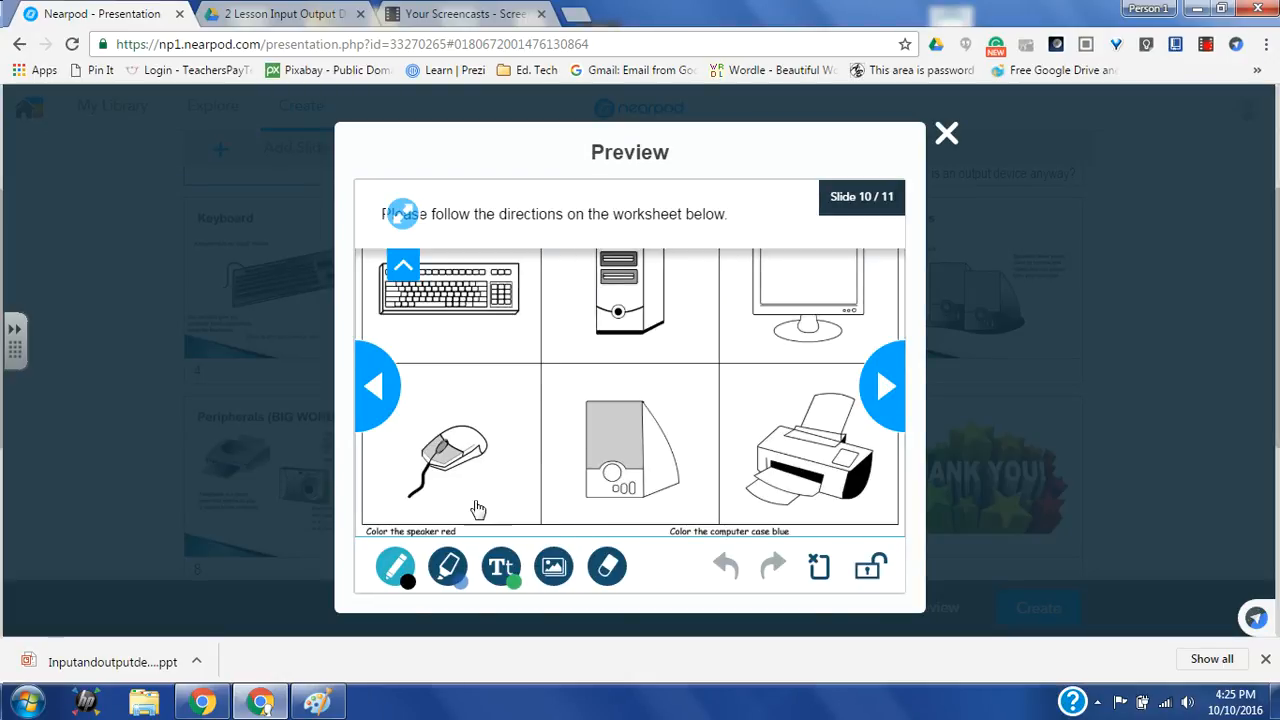
# Step: Try colouring the worksheet's speaker red in the preview, and view the thank-you slide before closing the preview
pyautogui.click(397, 570)
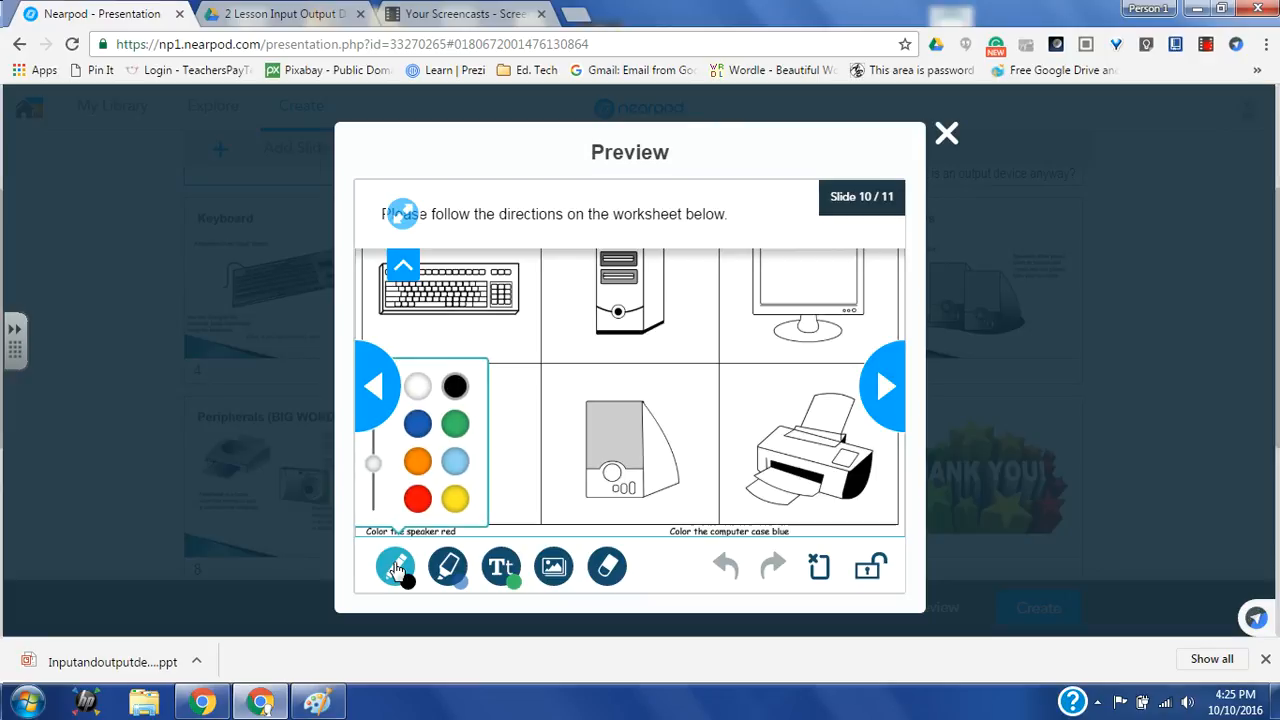
pyautogui.click(417, 498)
pyautogui.moveTo(646, 462)
pyautogui.mouseDown()
pyautogui.moveTo(645, 432)
pyautogui.moveTo(664, 488)
pyautogui.moveTo(666, 474)
pyautogui.moveTo(658, 452)
pyautogui.moveTo(660, 495)
pyautogui.moveTo(652, 437)
pyautogui.mouseUp()
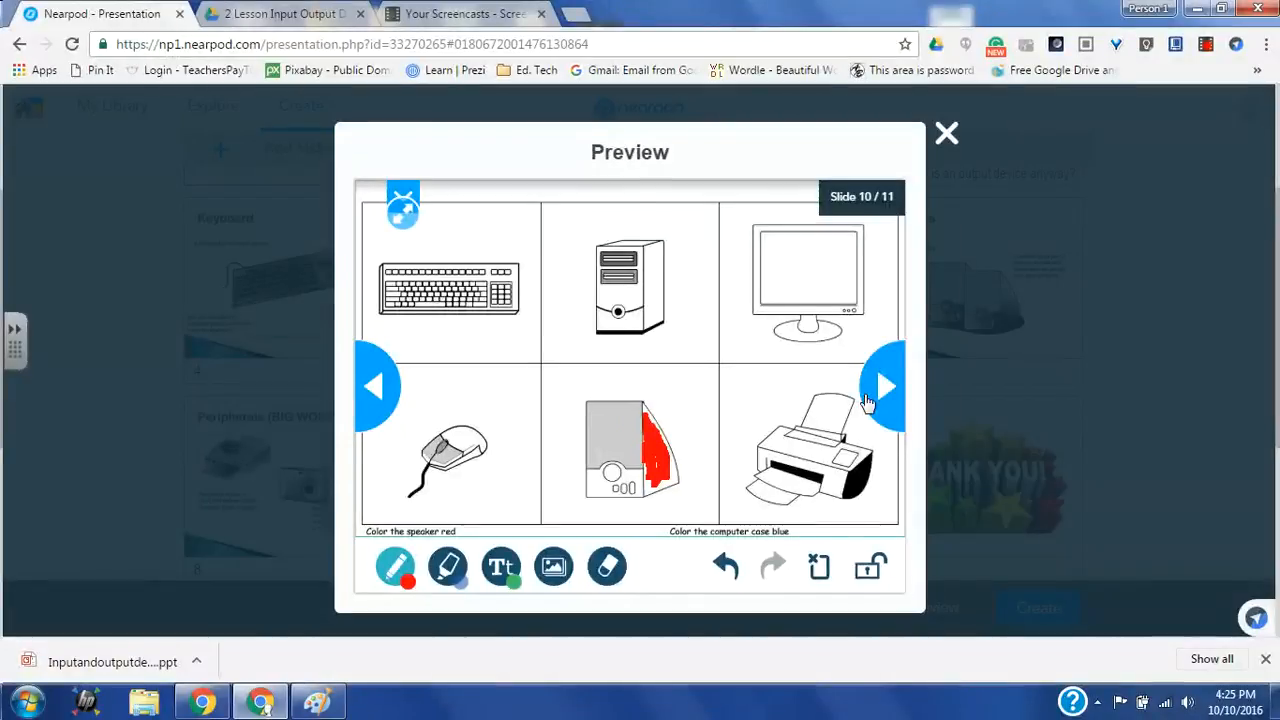
pyautogui.click(885, 388)
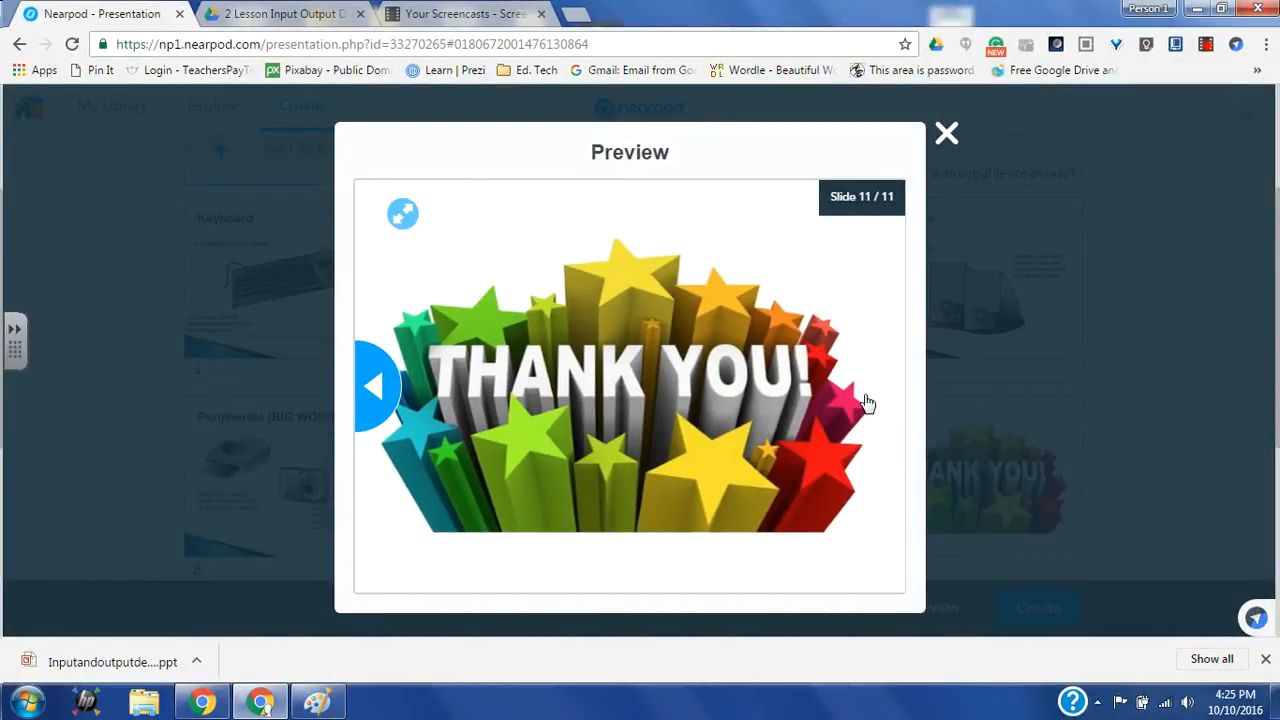
pyautogui.click(946, 136)
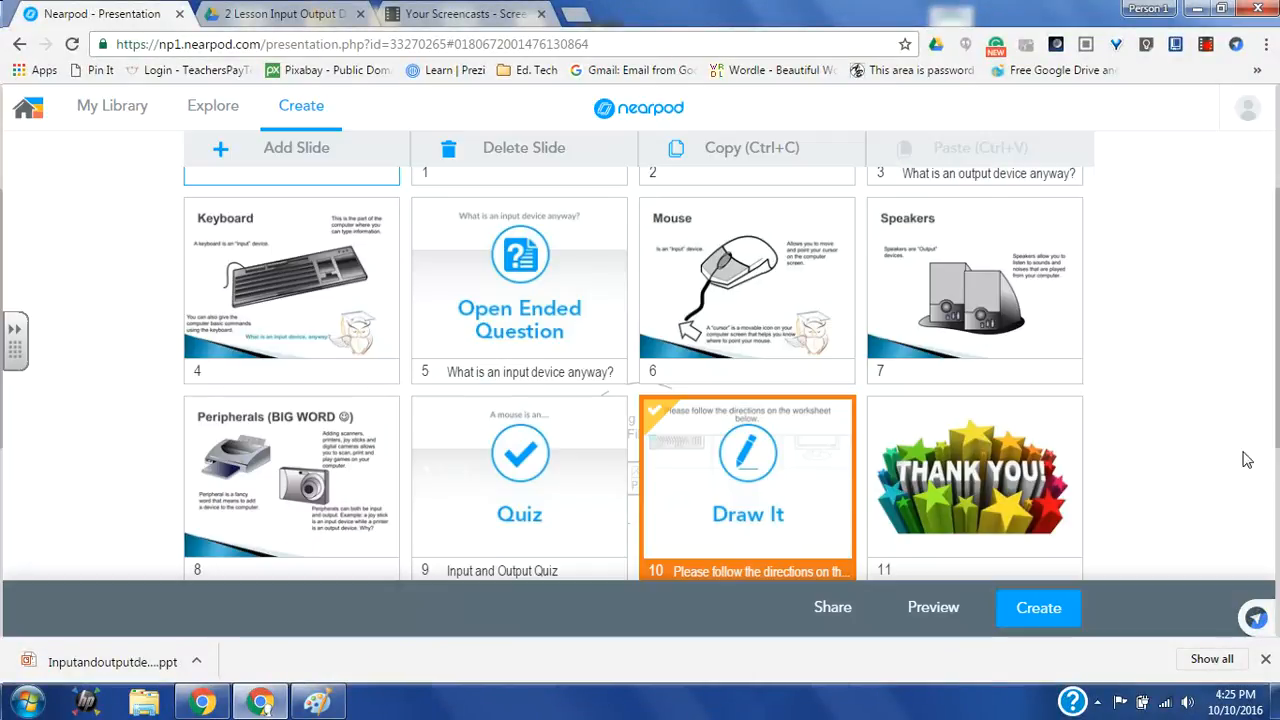
# Step: Finish creating the Input and Output Devices lesson so it is stored in the library
pyautogui.moveTo(1276, 424); pyautogui.dragTo(1276, 314)
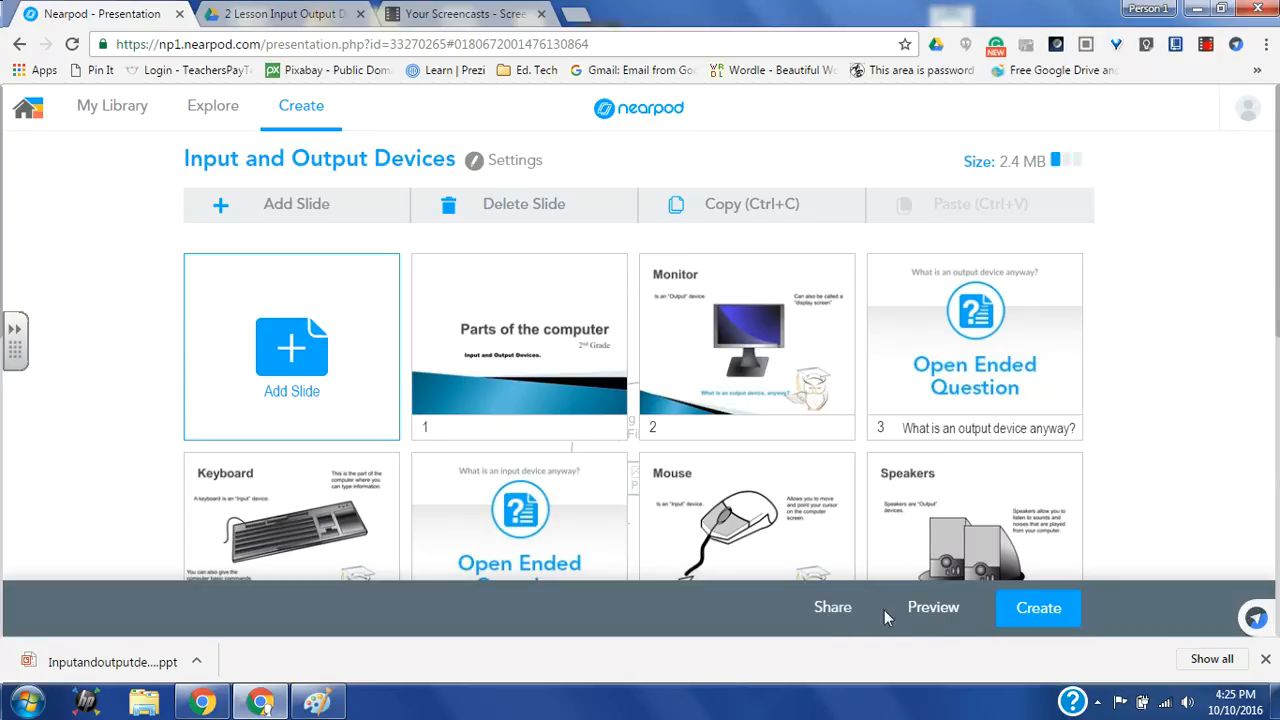
pyautogui.click(1000, 612)
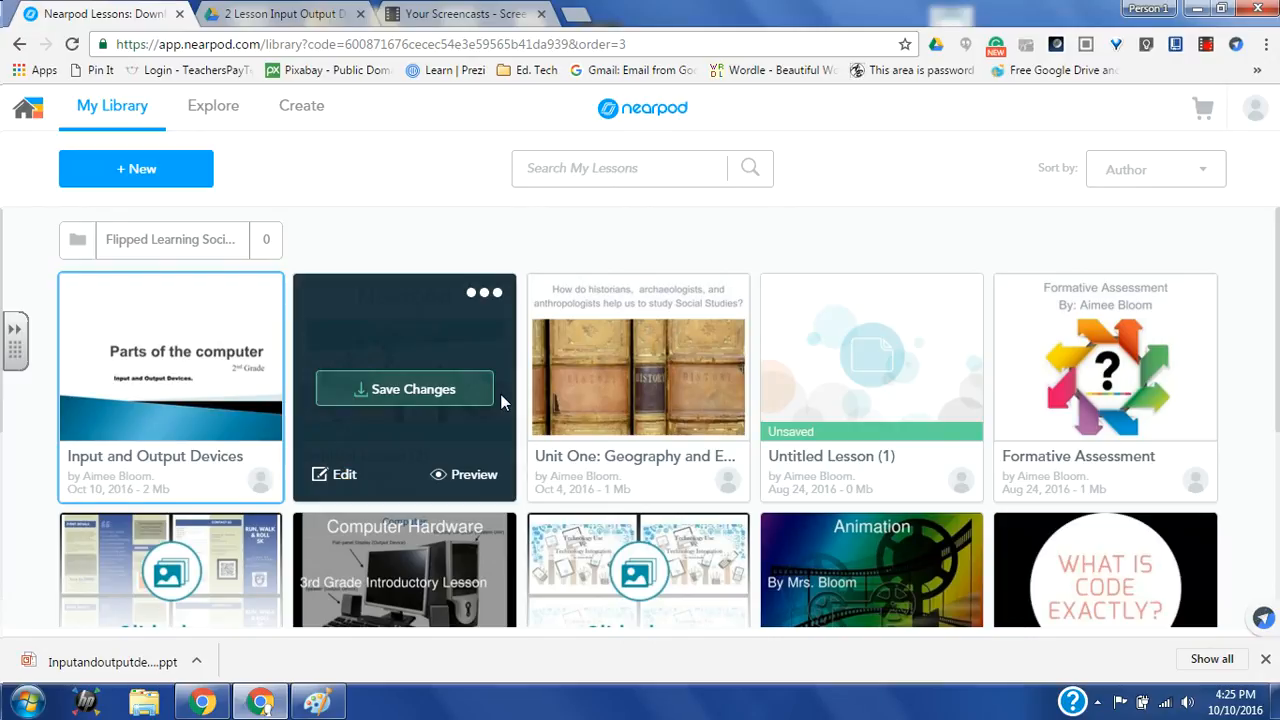
# Step: Look at the launch choices and additional options of the Input and Output Devices lesson in the library
pyautogui.moveTo(263, 297)
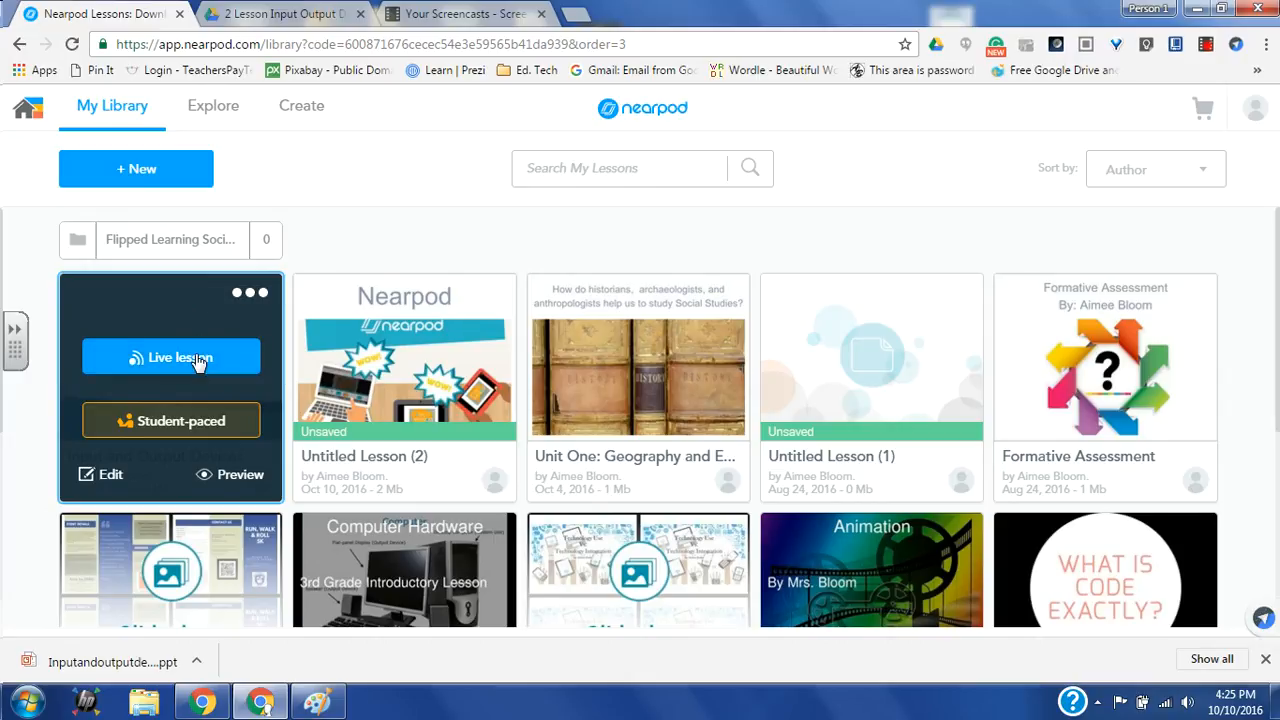
pyautogui.click(246, 300)
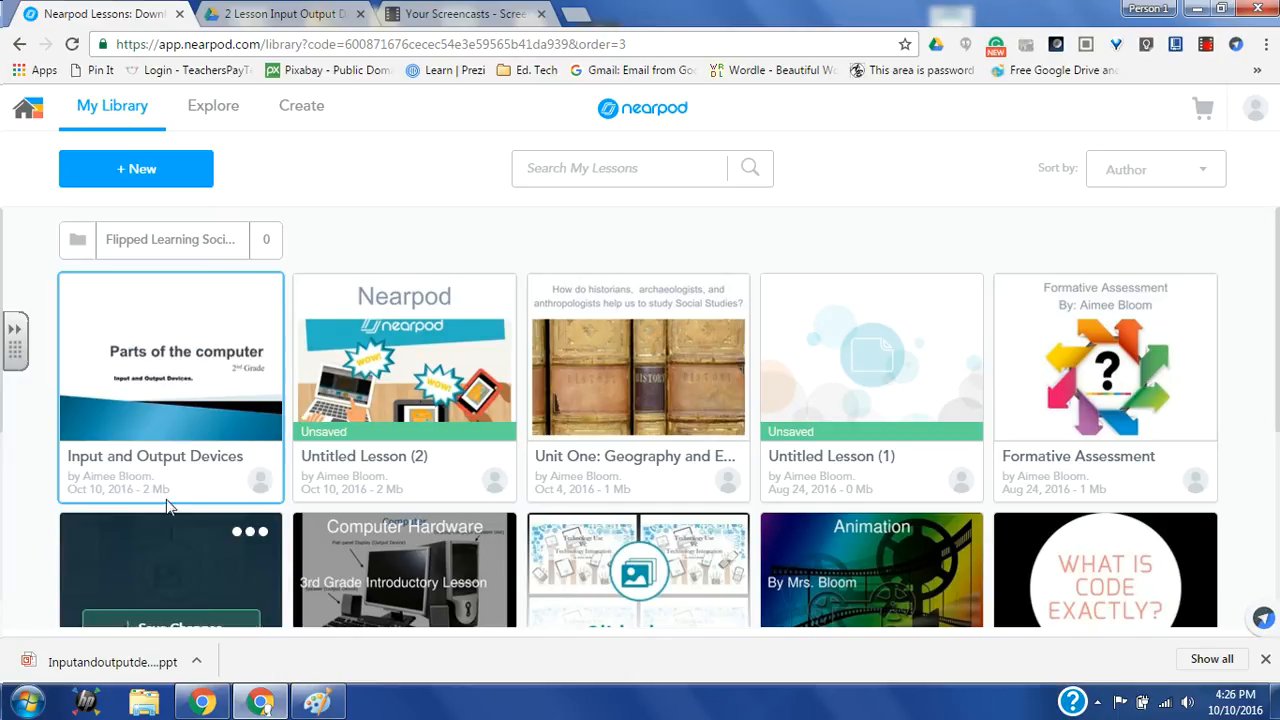
pyautogui.moveTo(263, 296)
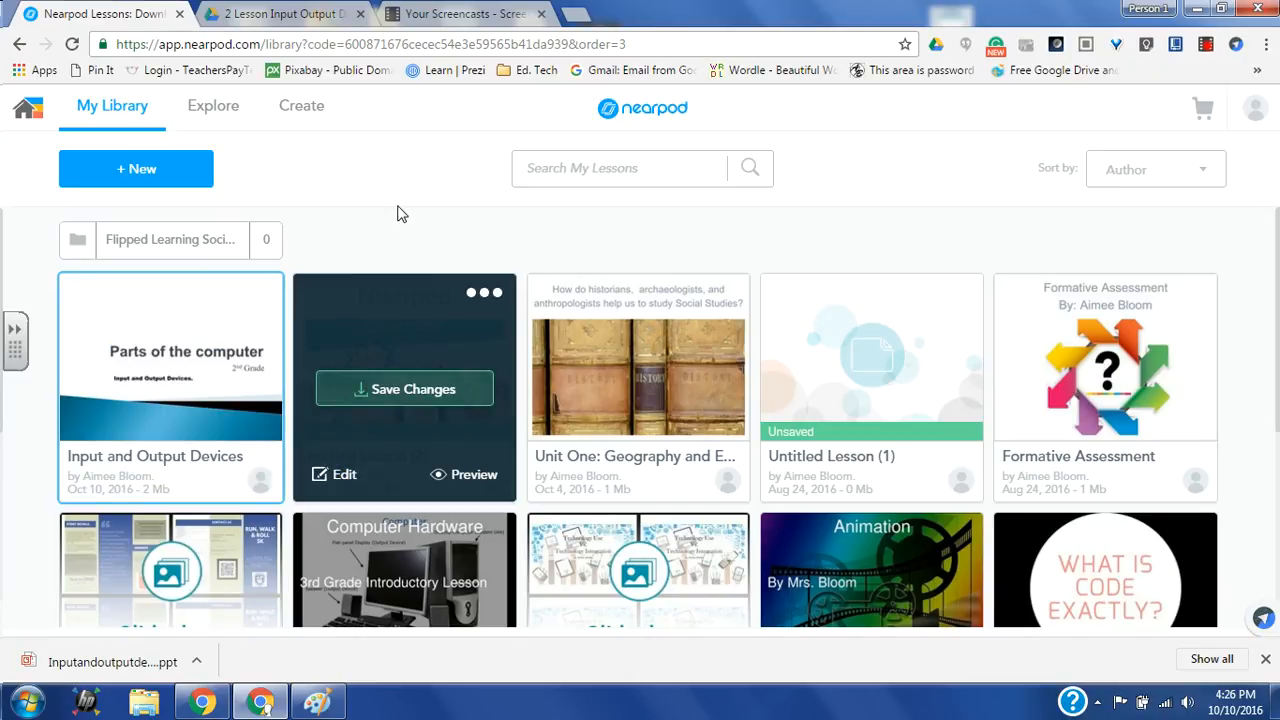
pyautogui.click(1206, 45)
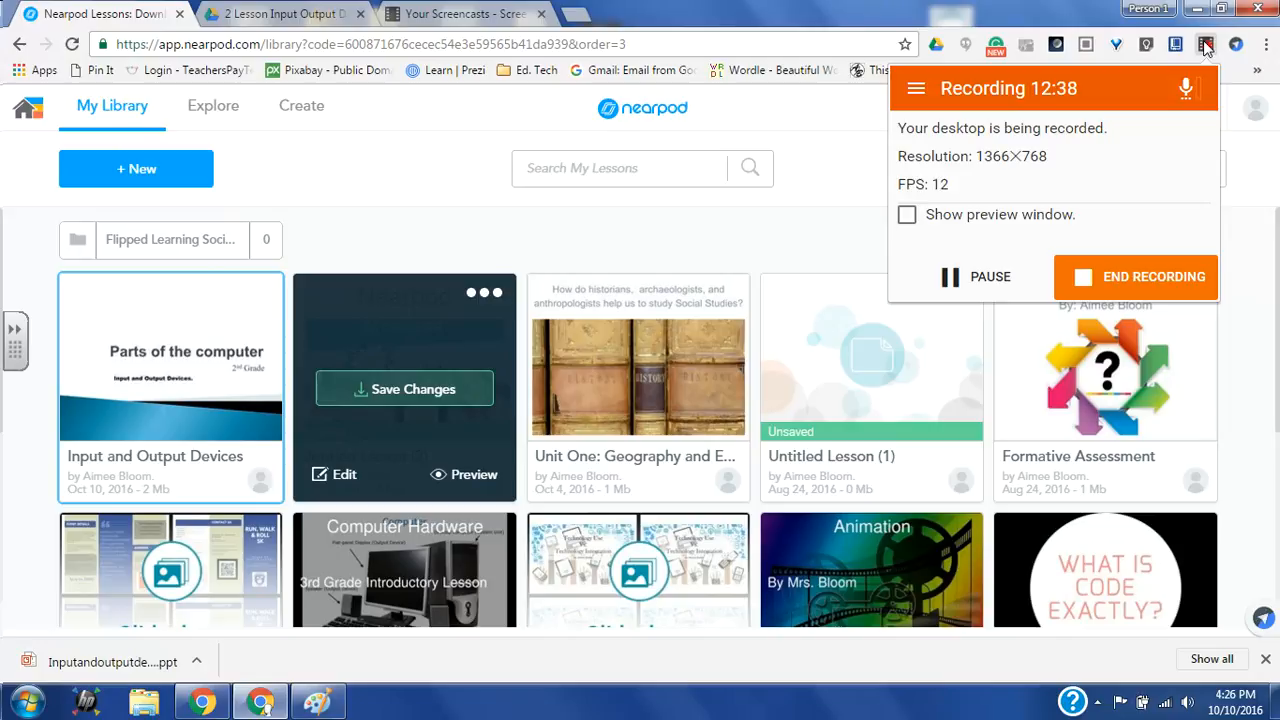